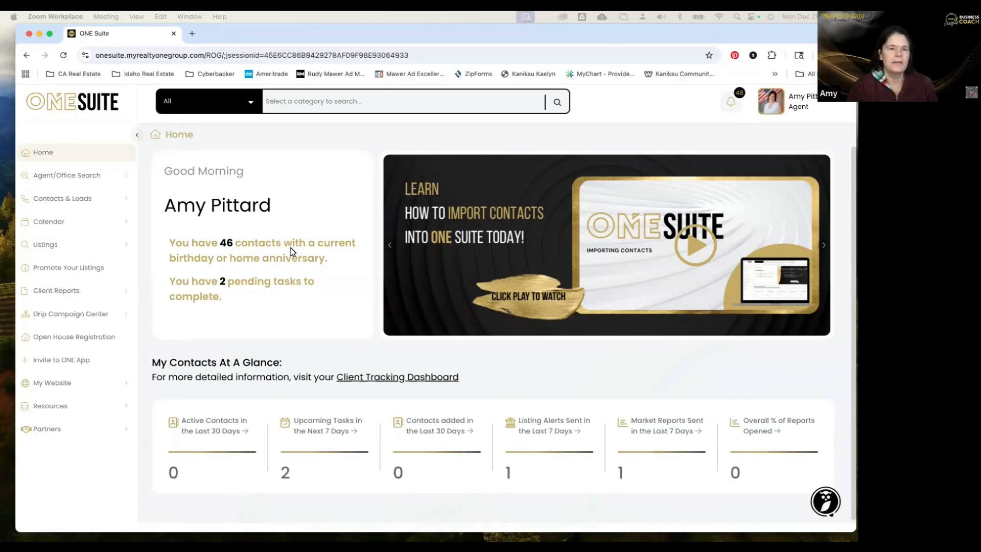
Focus the browser and expand Client Reports in the sidebar to list its report options.
click(124, 292)
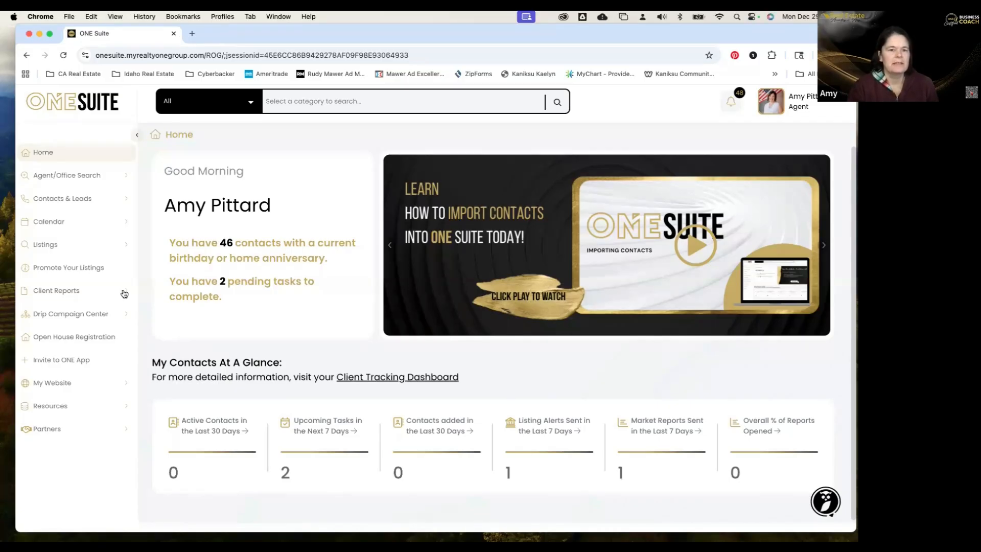
click(124, 293)
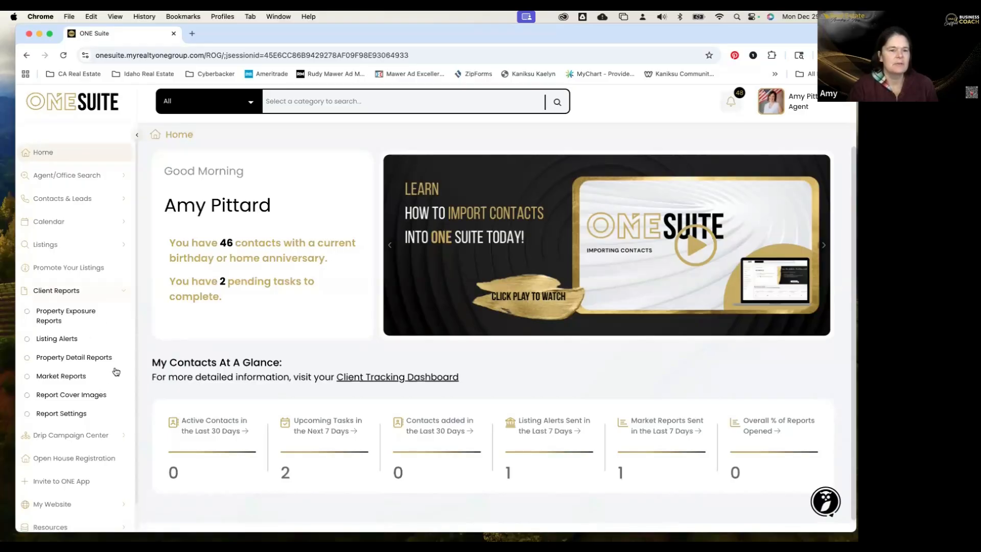
Open Report Cover Images to see the four cover images, including Market Report Front 25' and Back 25'.
click(71, 396)
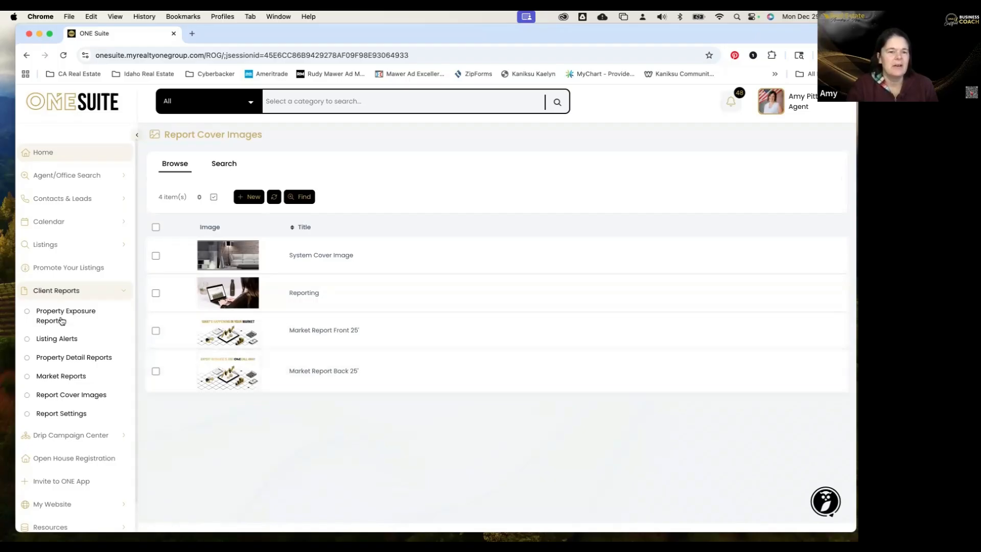
Open the Market Reports list with its one Vacaville report and start a new report.
click(66, 378)
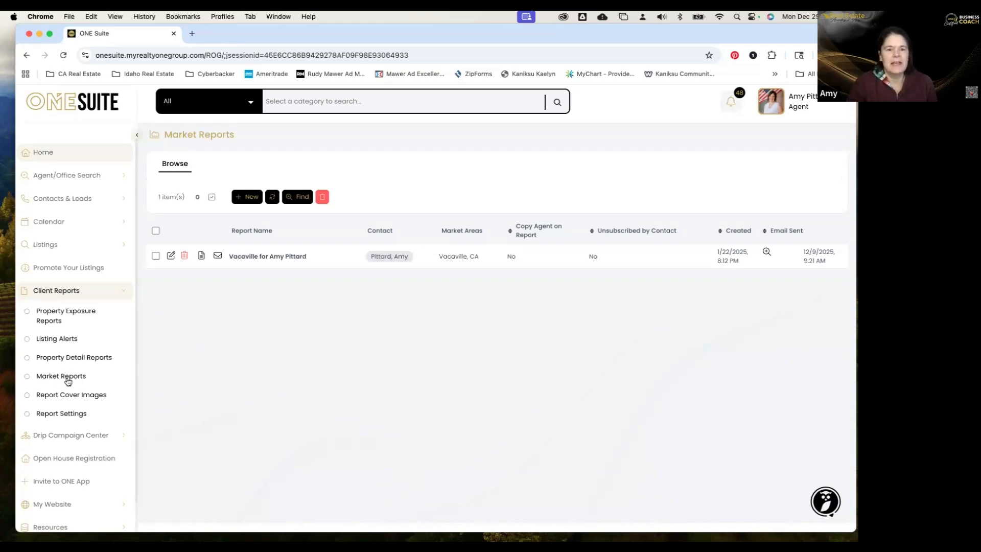
click(244, 198)
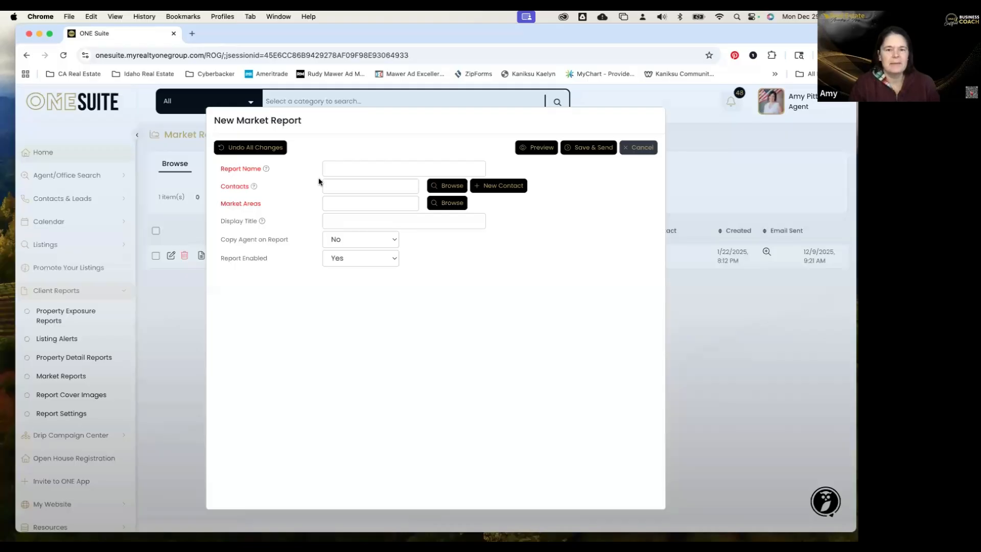
Enter 'Market Update for Vacaville & Dixon' as the new report's name.
click(358, 169)
text(Market u)
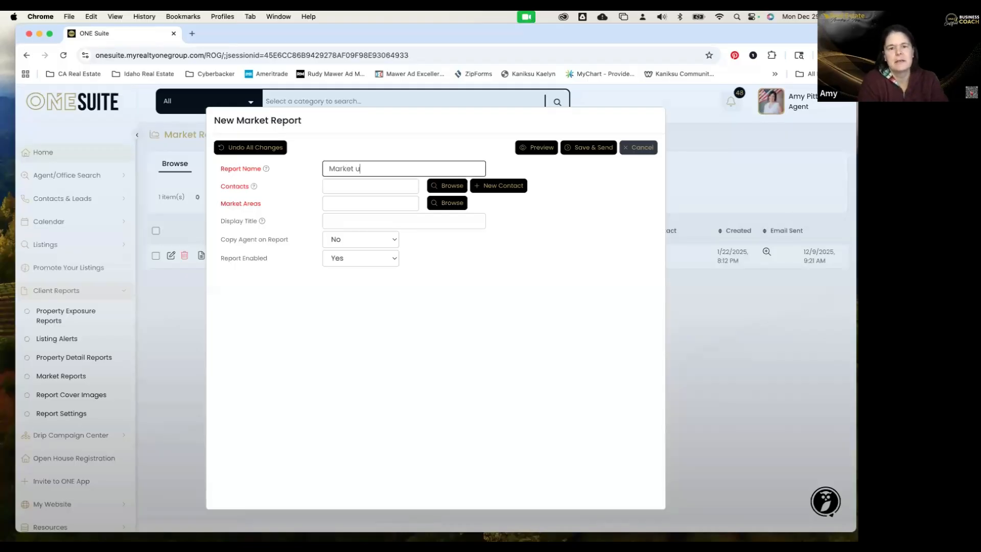
key(BackSpace)
text(Update for Fair)
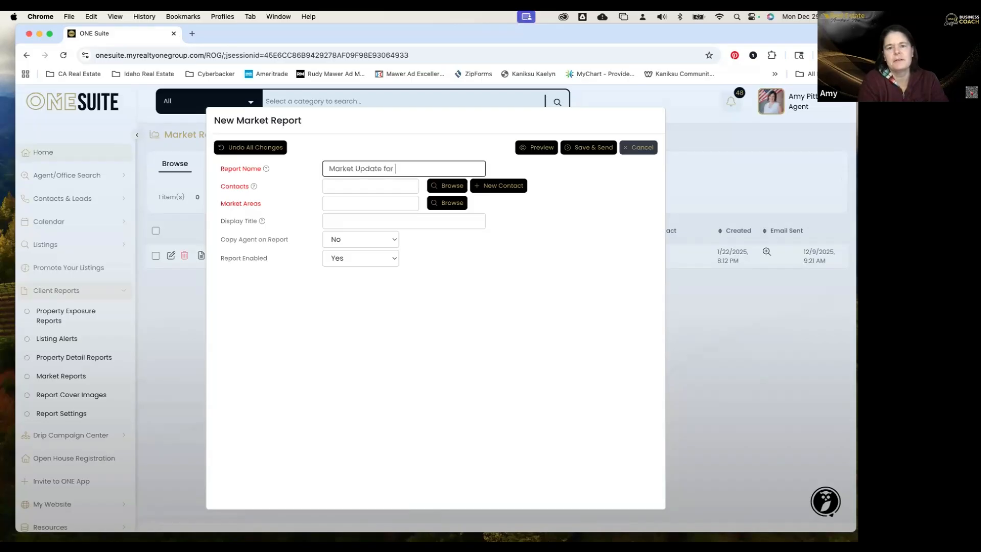
key(BackSpace)
key(BackSpace)
key(BackSpace)
key(BackSpace)
text(Vacaville & Dixon)
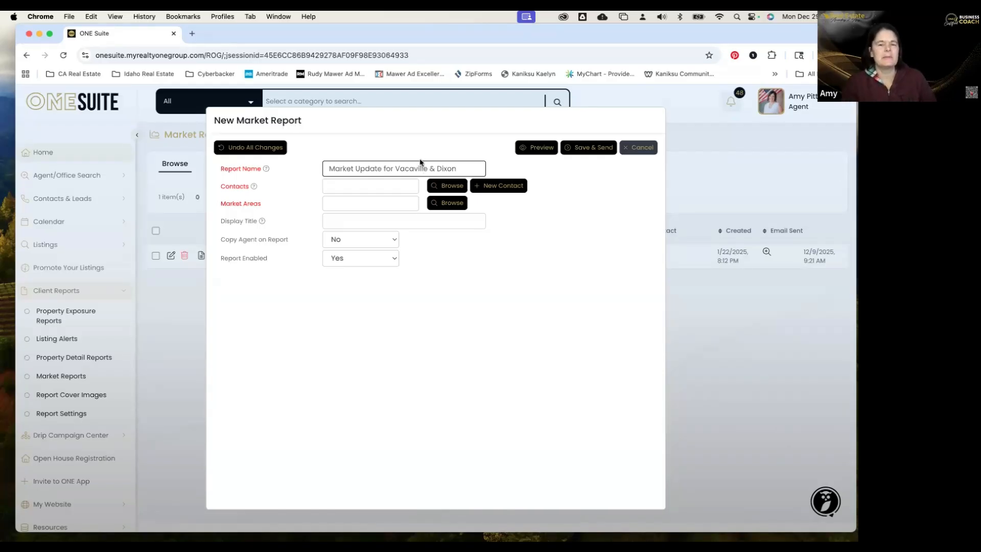
click(371, 204)
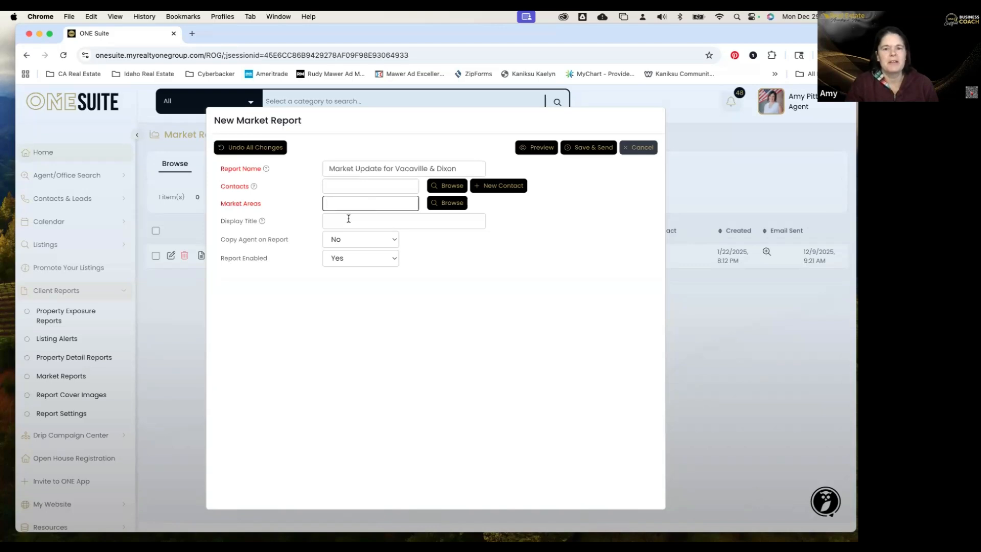
Browse the available market areas, paging forward to page 11.
click(446, 209)
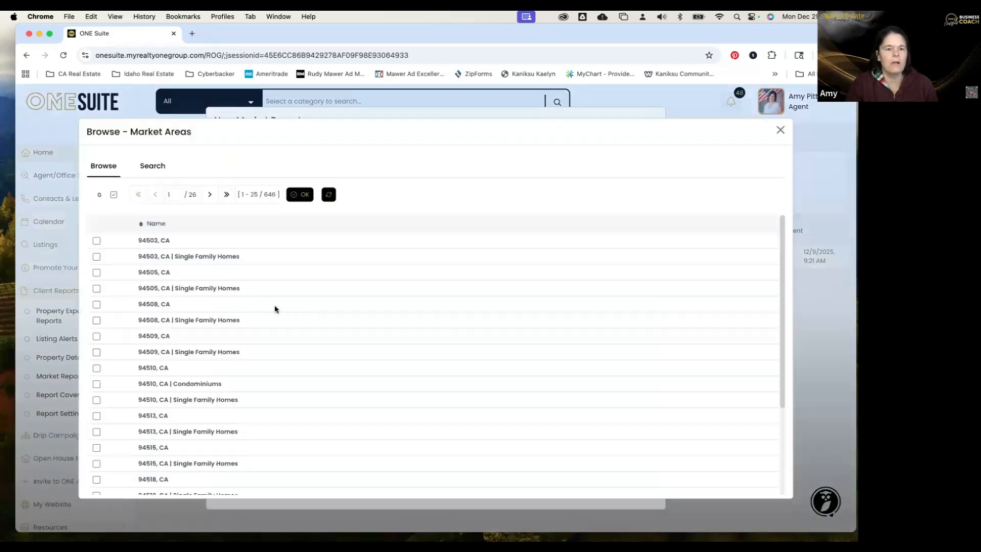
scroll(221, 320, down, 3)
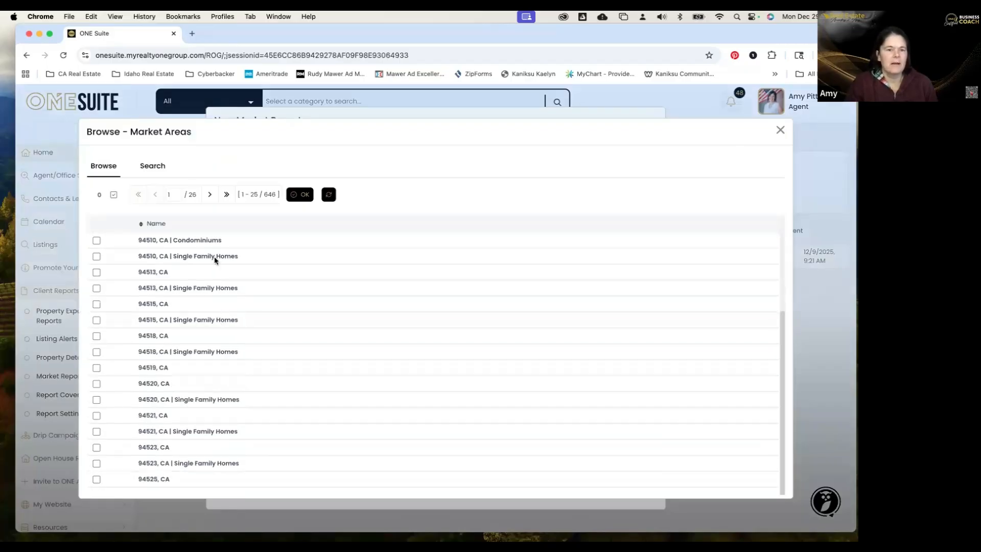
click(209, 194)
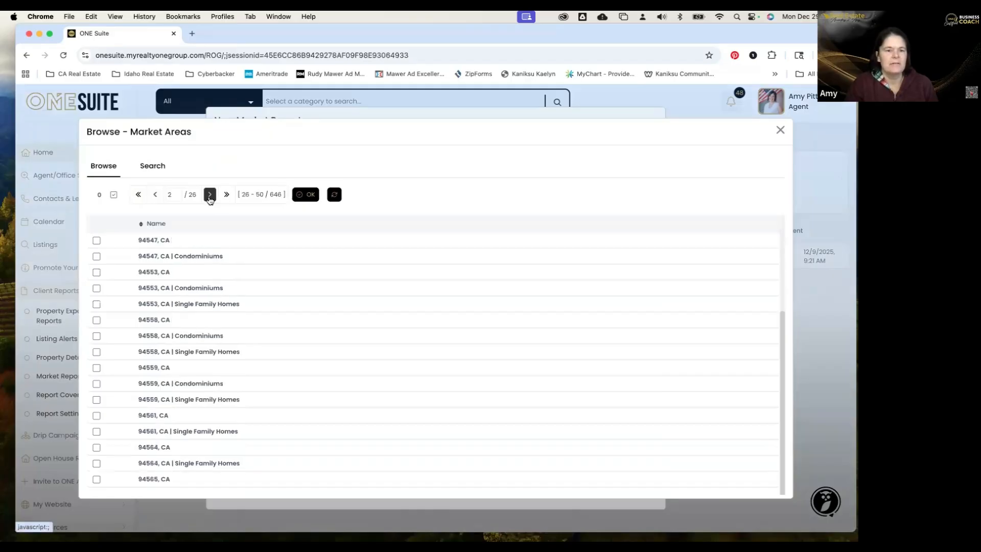
click(209, 195)
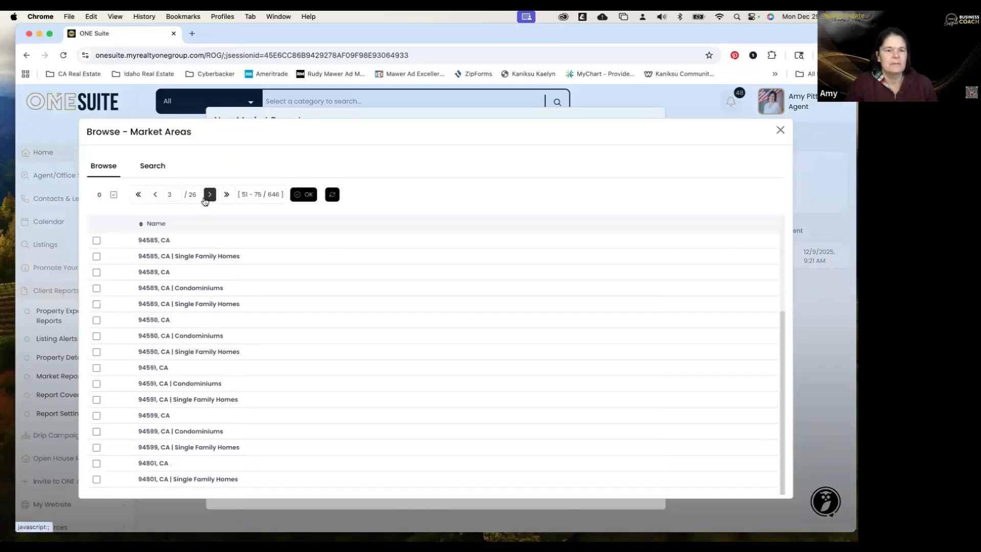
click(160, 200)
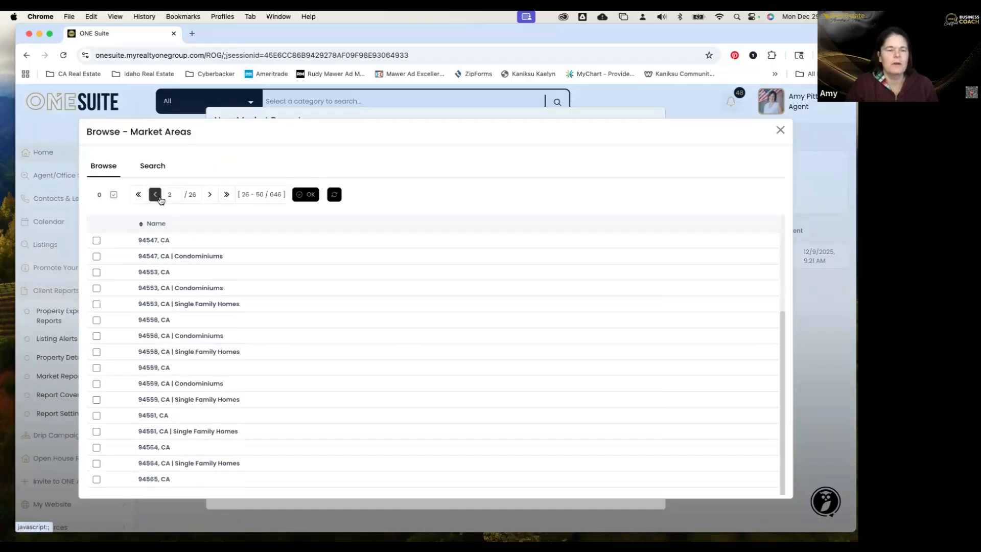
click(210, 197)
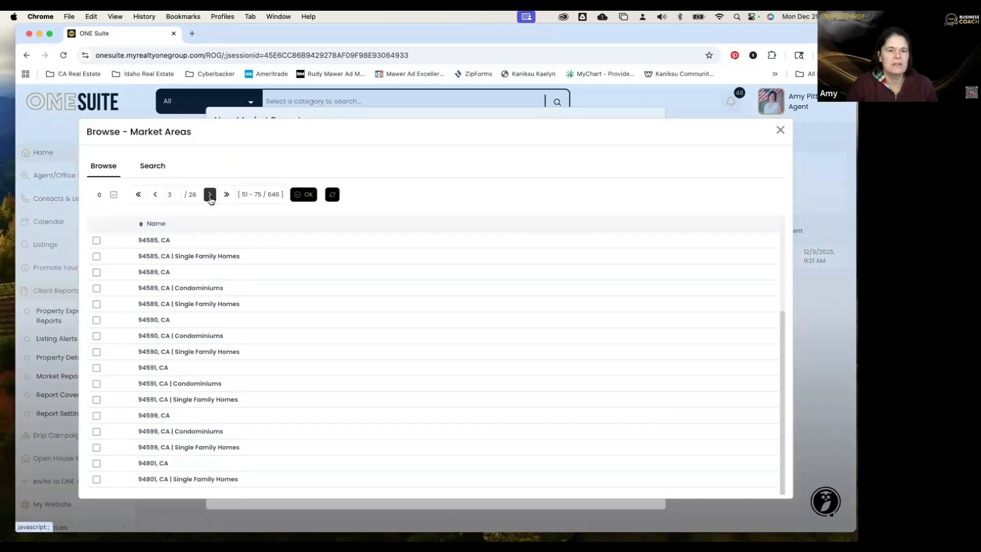
click(210, 197)
click(210, 197)
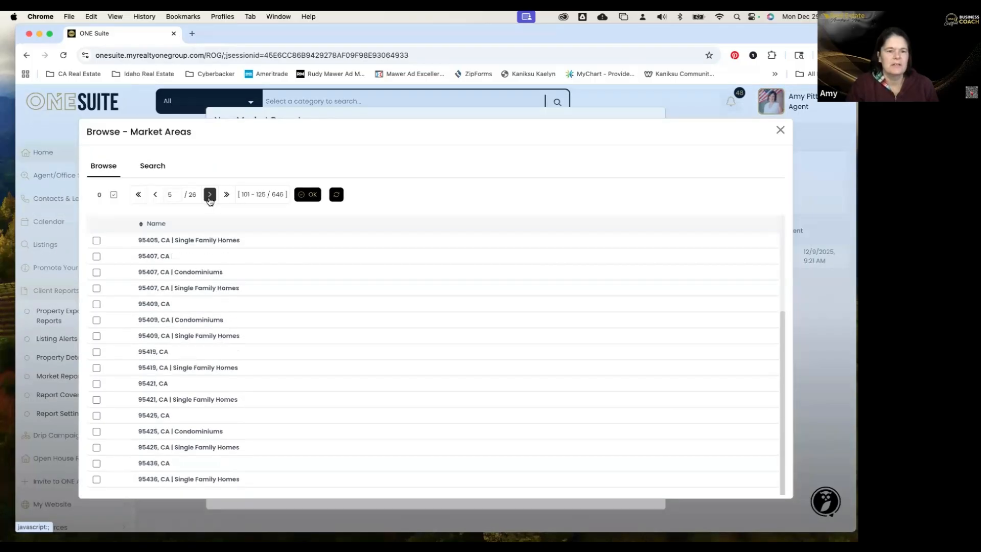
click(210, 196)
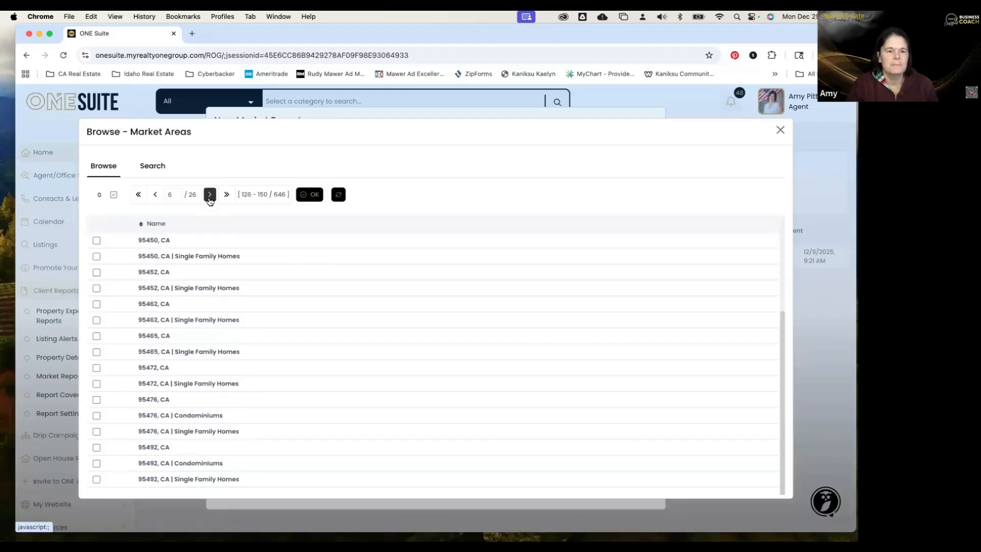
click(210, 197)
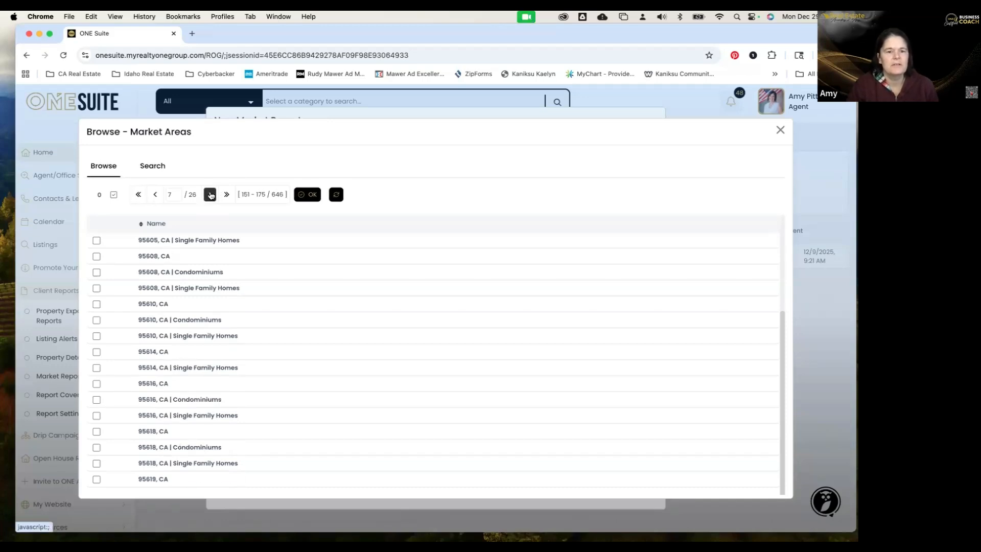
click(210, 195)
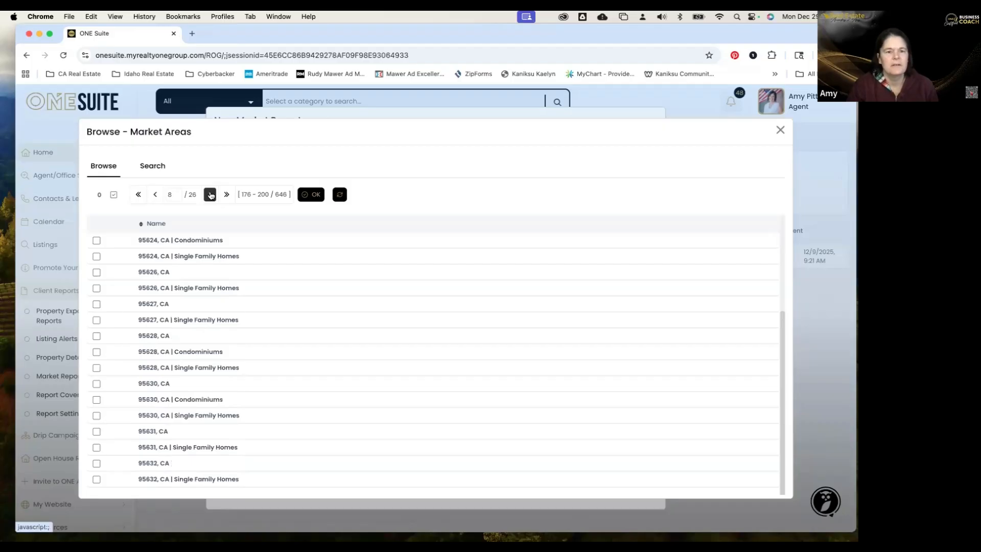
click(210, 195)
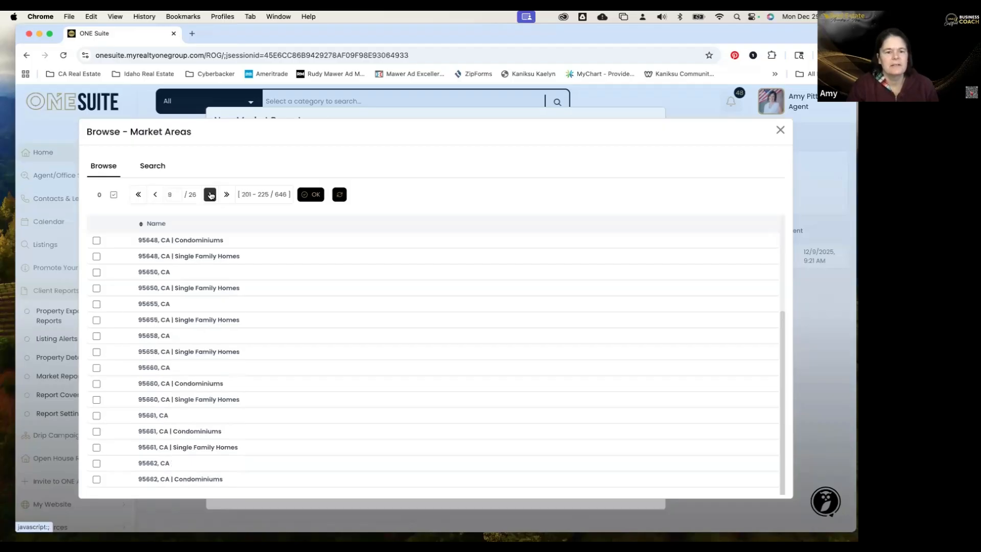
click(210, 195)
click(210, 195)
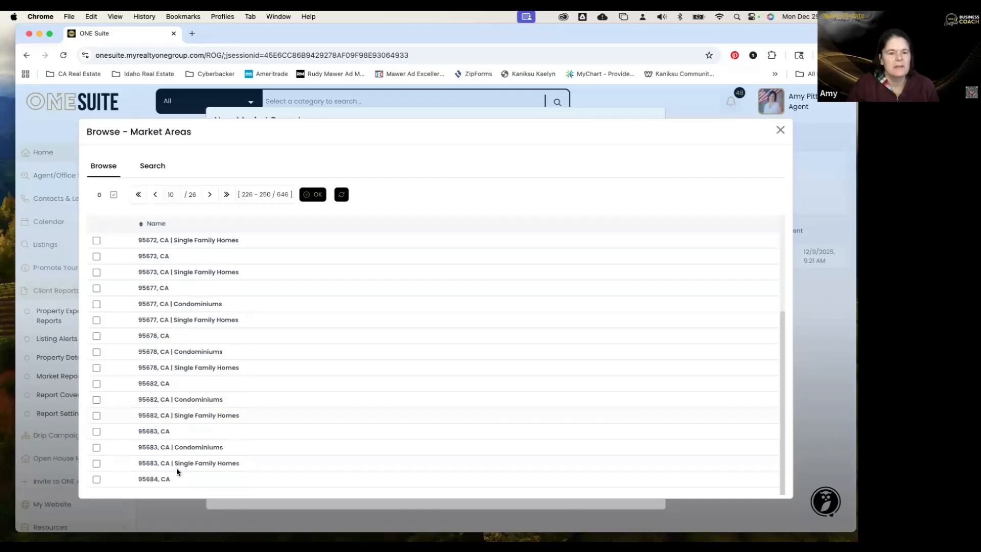
click(209, 196)
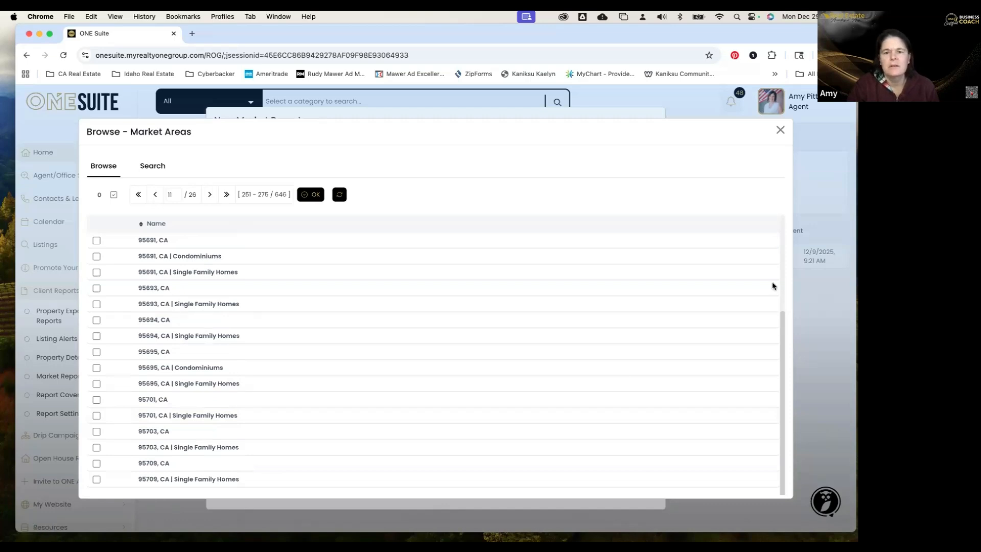
scroll(621, 327, up, 3)
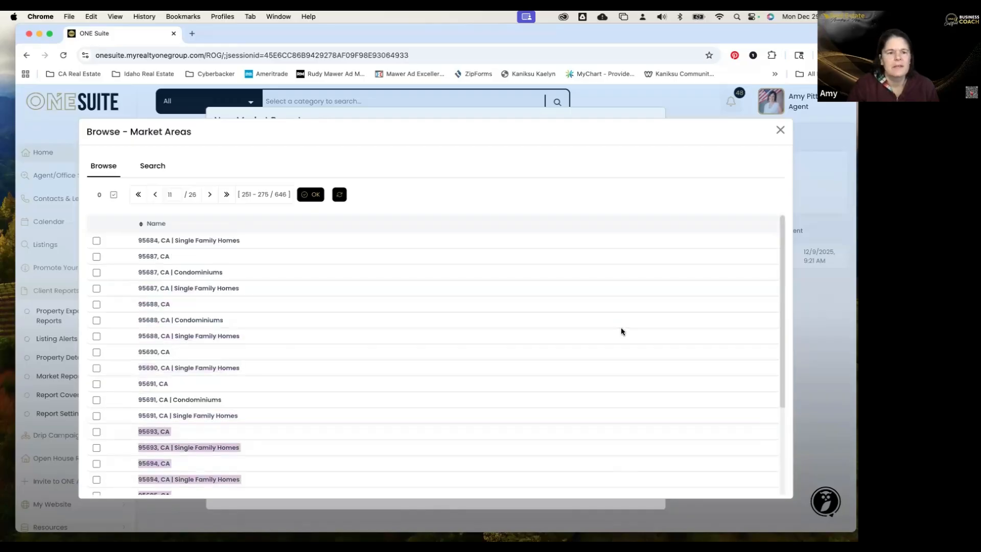
Tick 95687, CA and 95688, CA as the report's market areas and confirm.
click(98, 275)
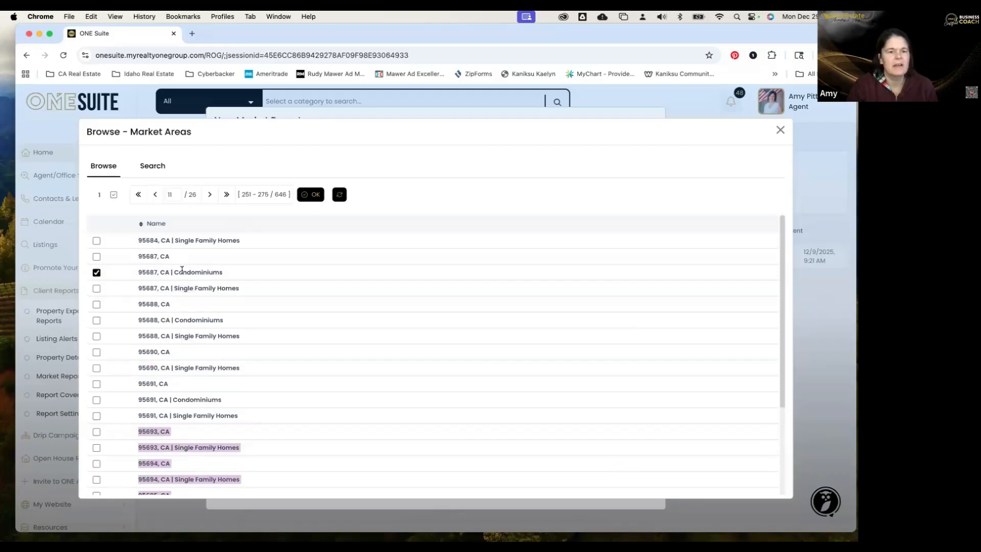
click(97, 304)
click(97, 273)
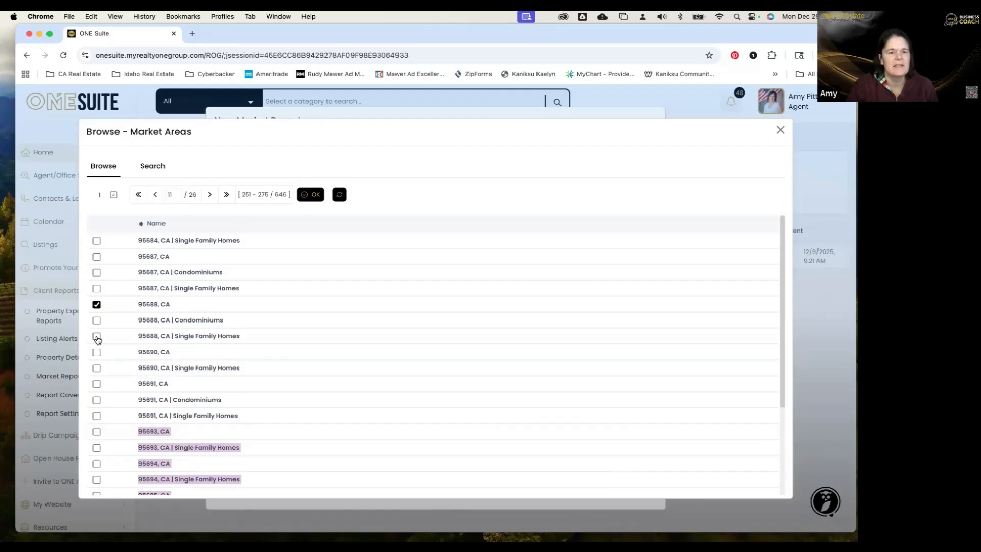
click(97, 257)
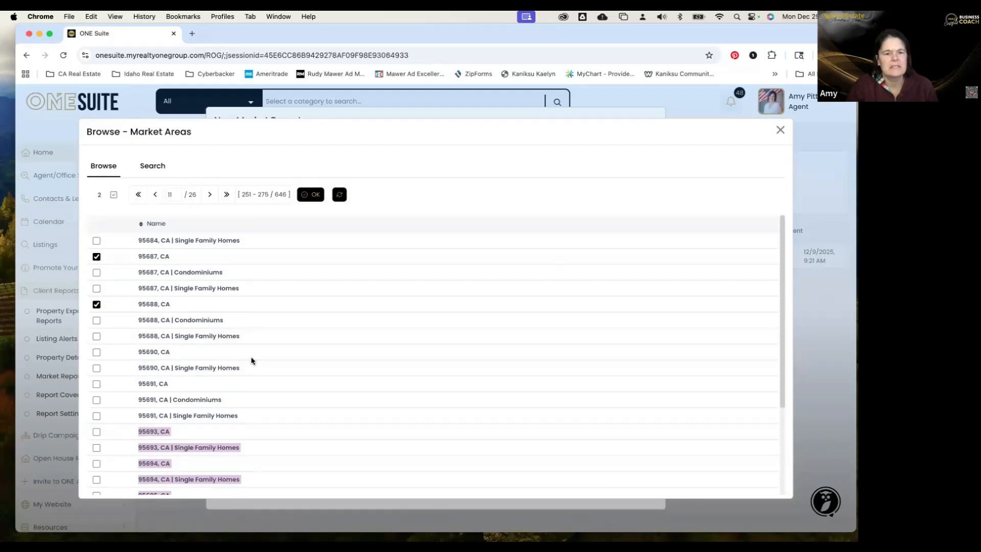
scroll(251, 361, down, 1)
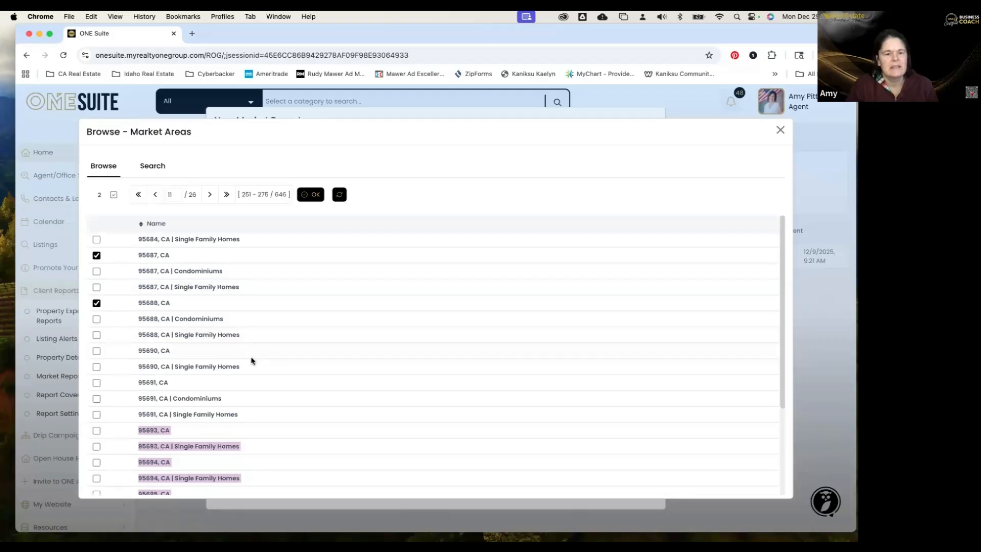
scroll(251, 361, down, 3)
scroll(252, 361, down, 4)
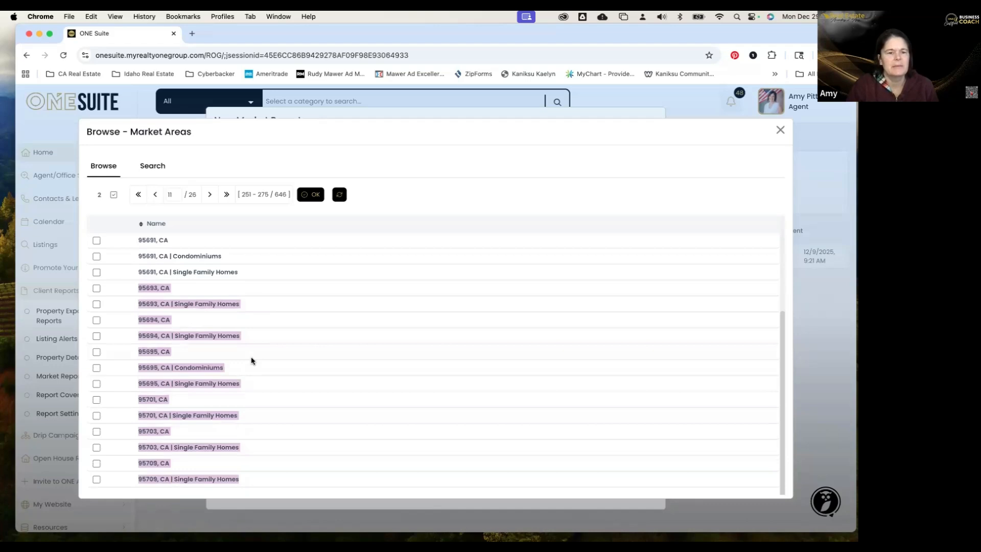
click(305, 196)
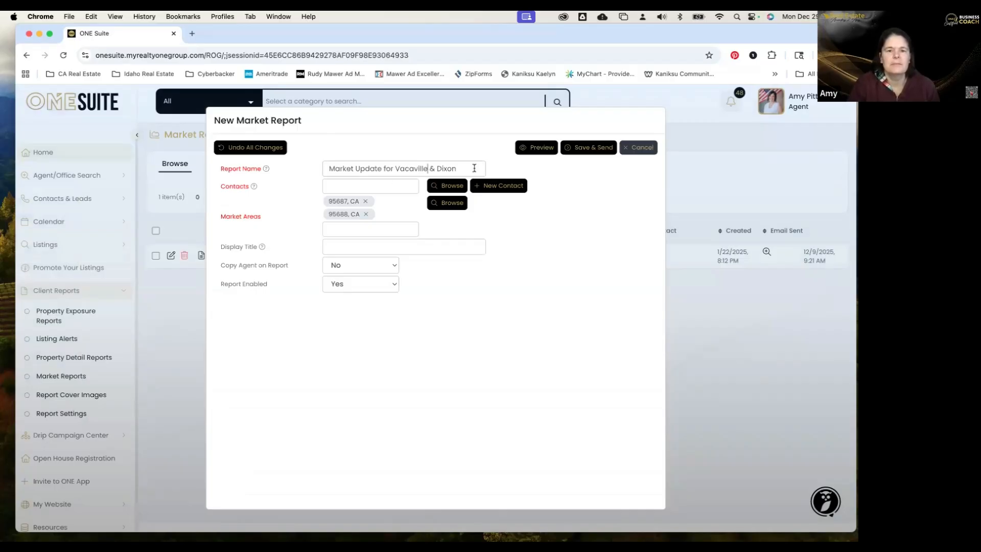
Trim the report name to 'Vacaville' and set the display title 'Market Update for Vacaville, CA'.
drag(427, 168, 474, 169)
key(BackSpace)
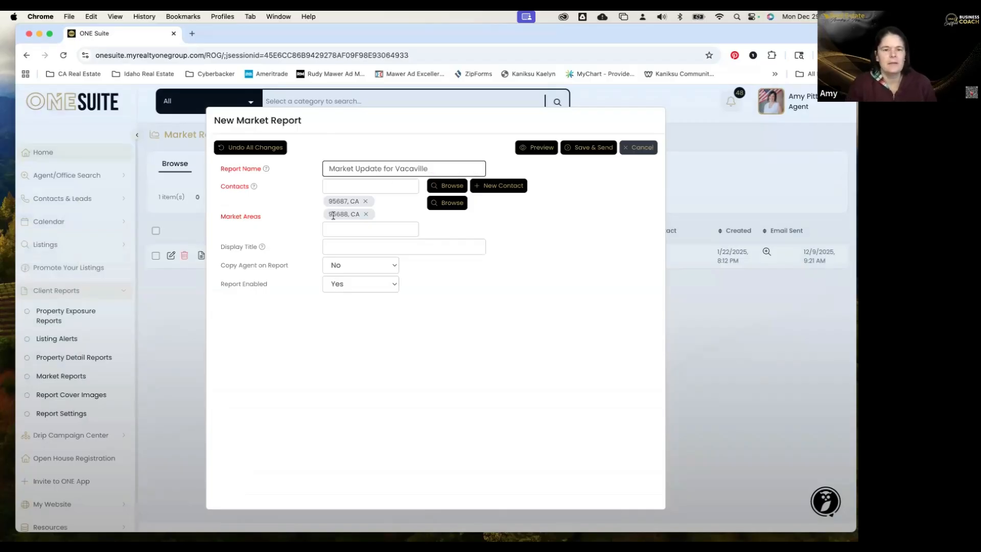
click(361, 248)
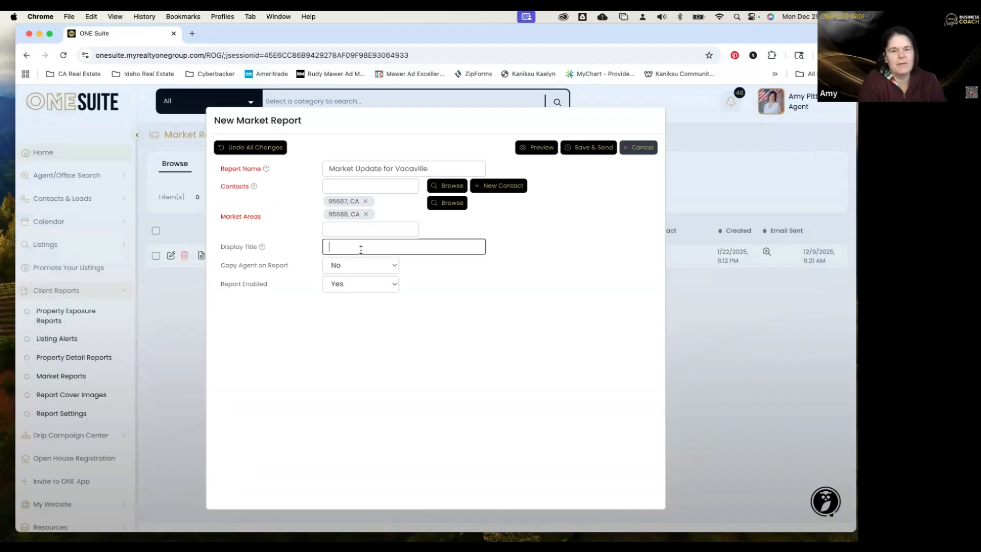
text(M)
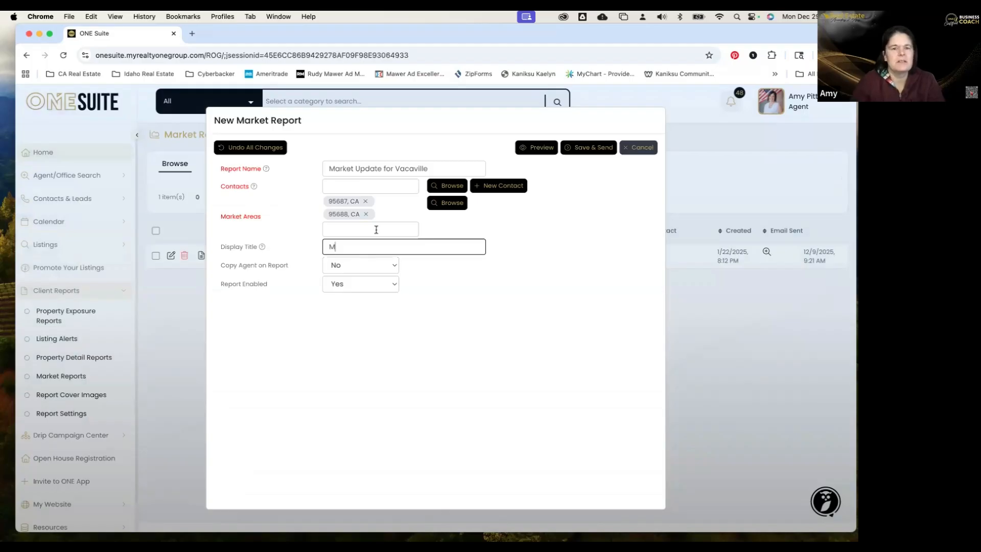
drag(397, 165, 287, 158)
key(BackSpace)
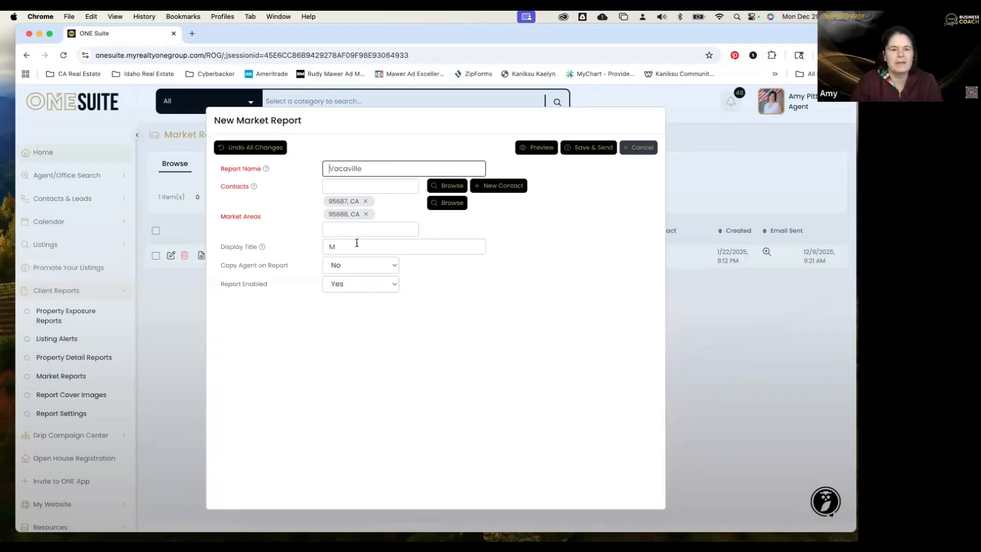
click(370, 251)
text(Mar)
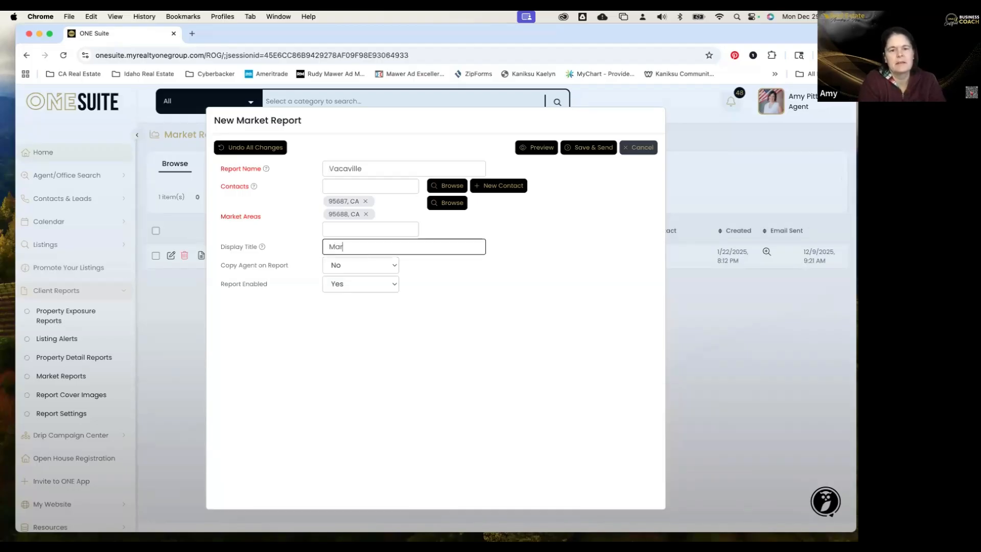
text(ket Update for Vac)
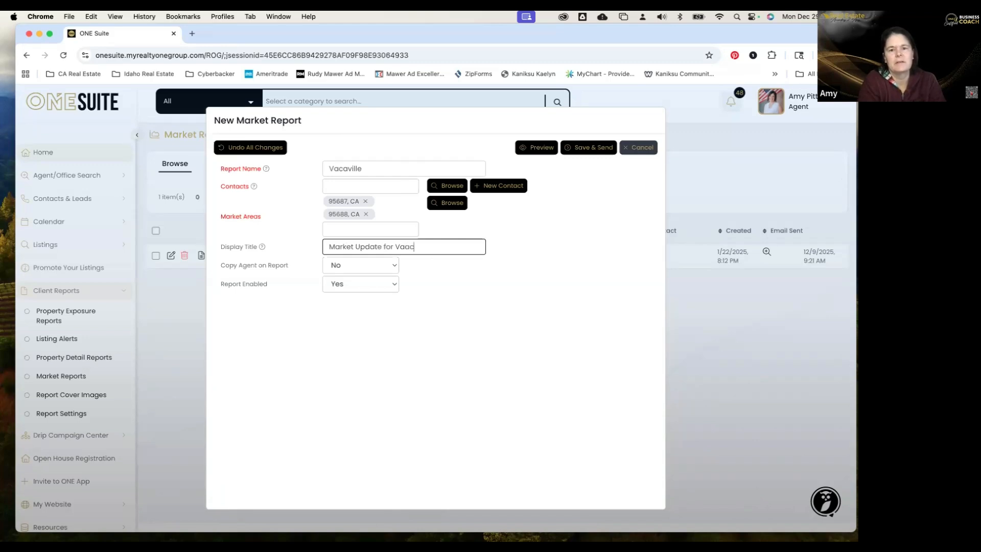
text(aville, CA)
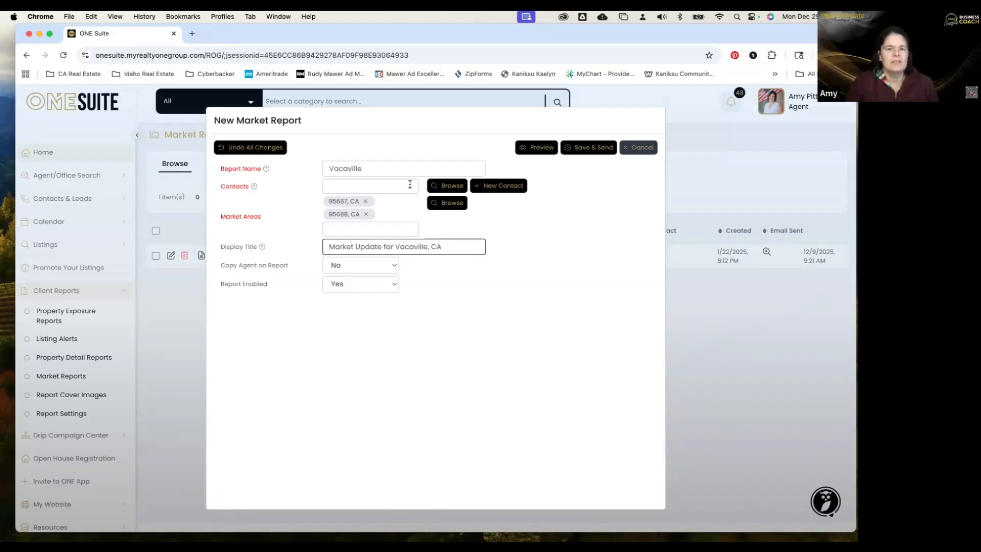
Search contacts filtered by the Vacaville contact group and add the single match to the report.
click(450, 185)
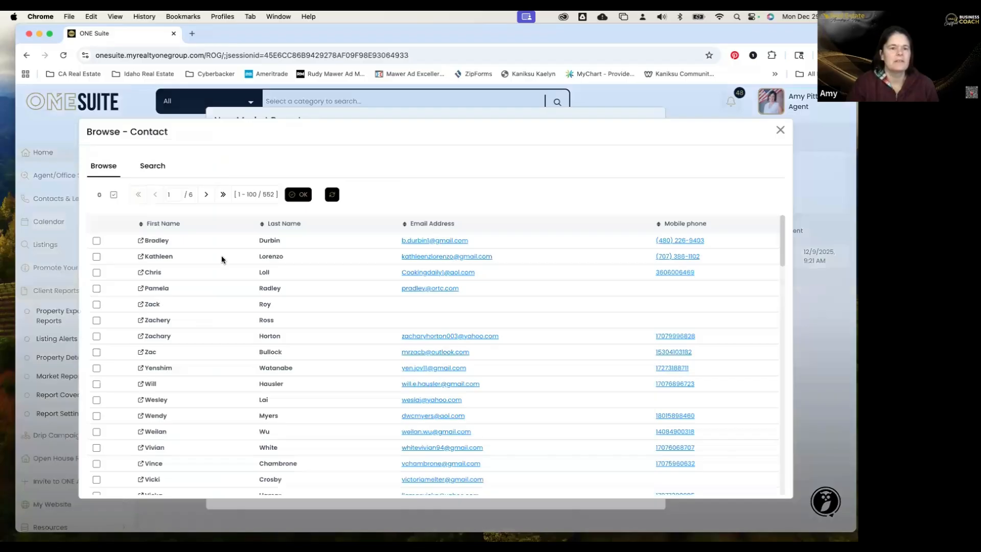
click(242, 286)
text(pittard)
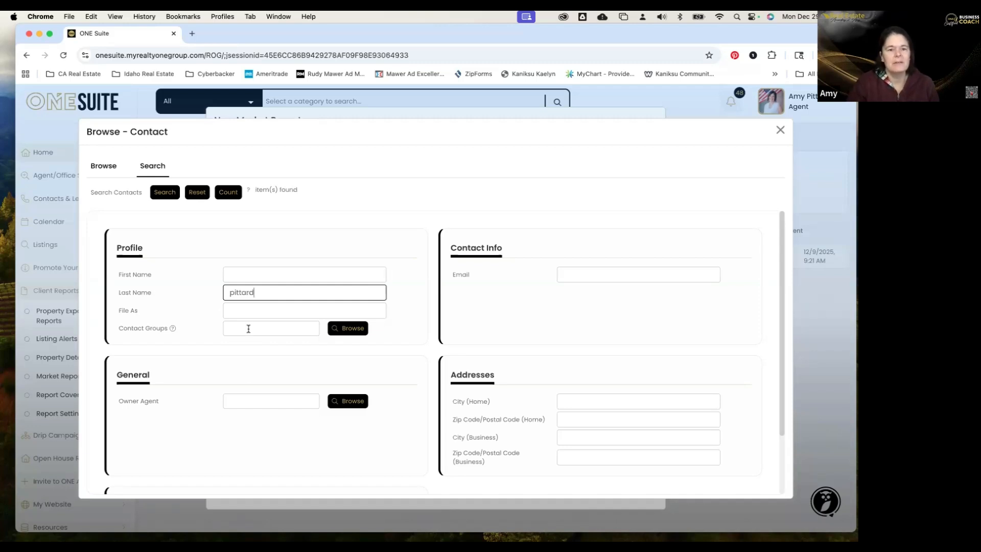
click(351, 328)
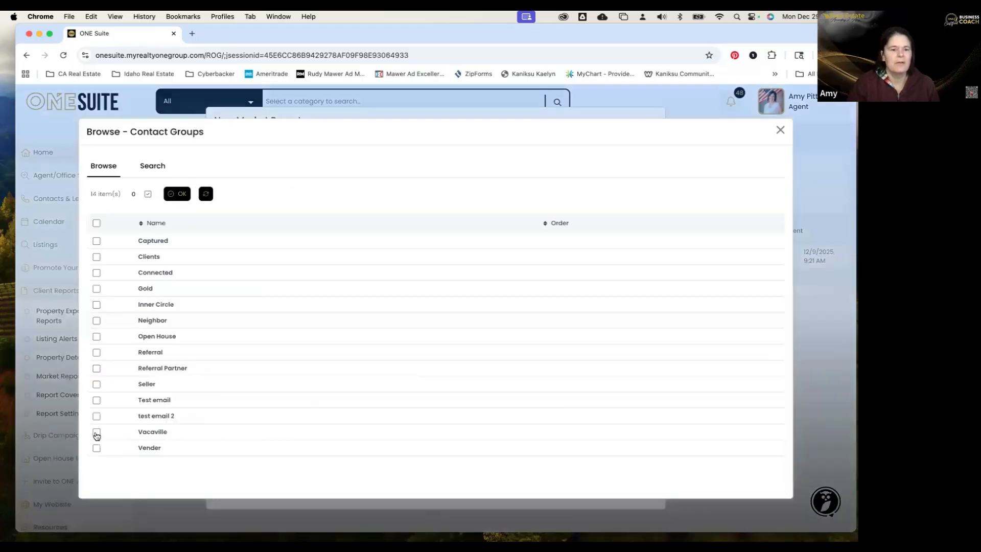
click(96, 433)
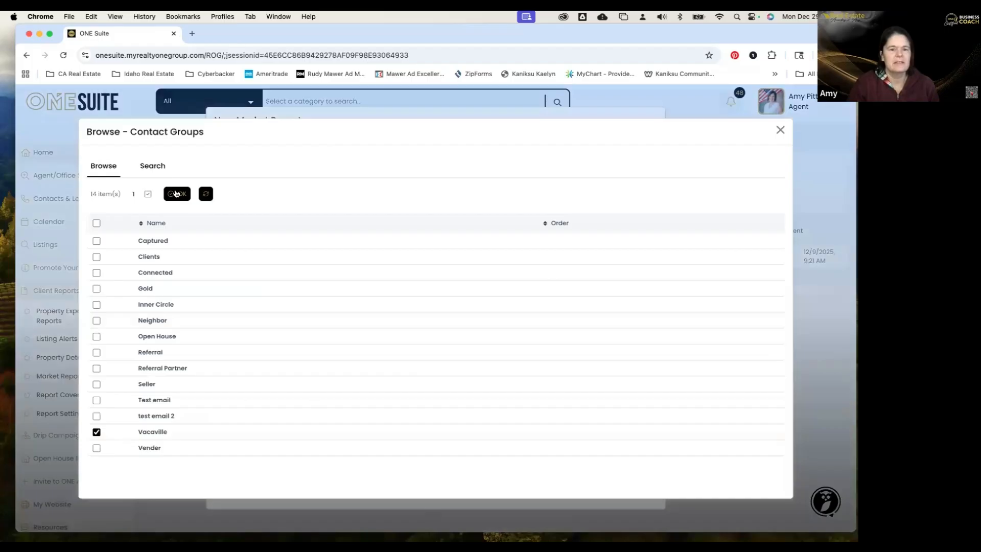
click(175, 194)
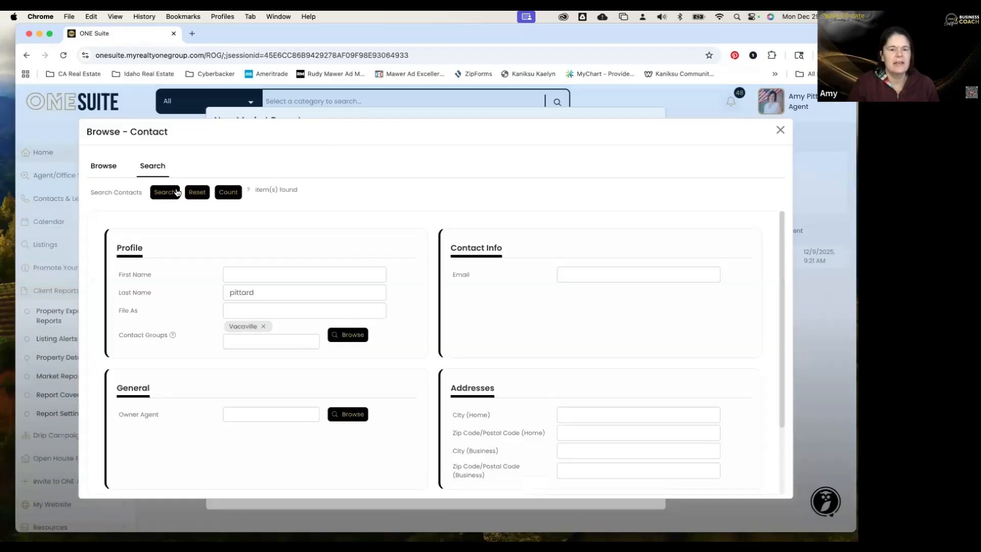
double_click(223, 288)
key(BackSpace)
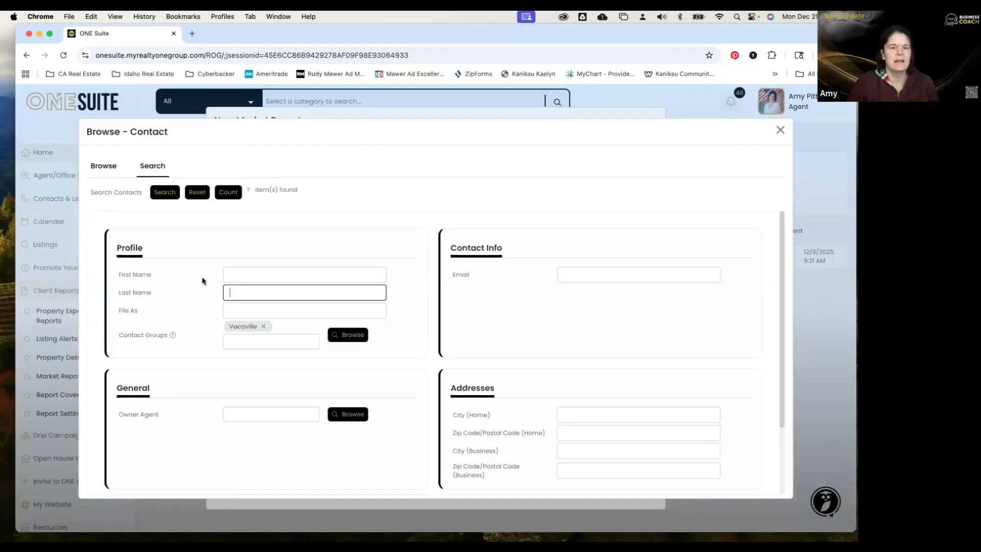
click(158, 191)
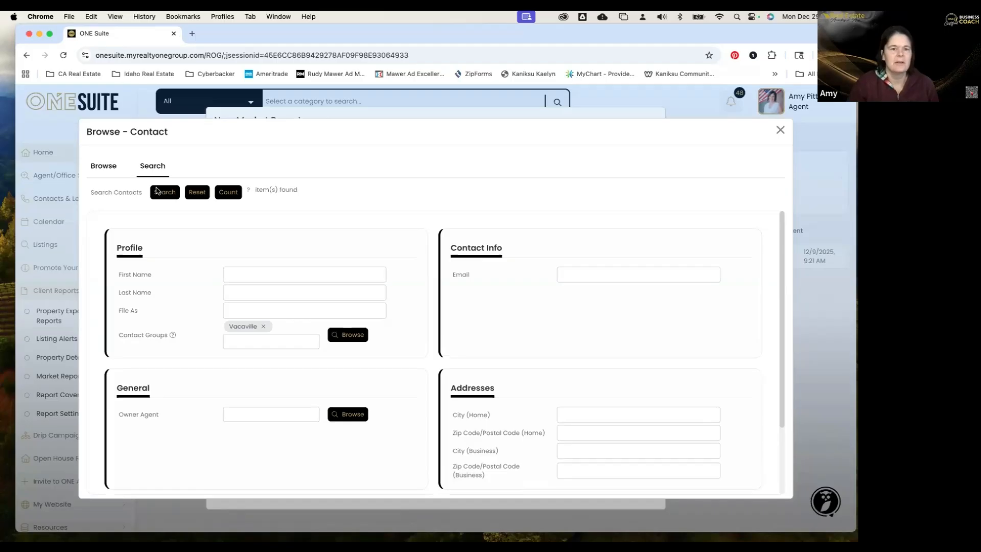
click(96, 239)
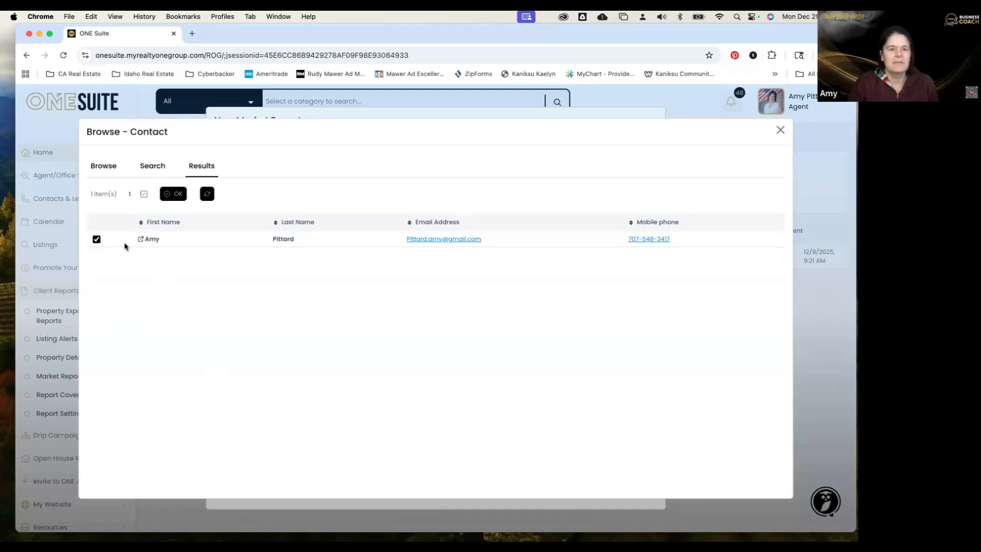
click(174, 194)
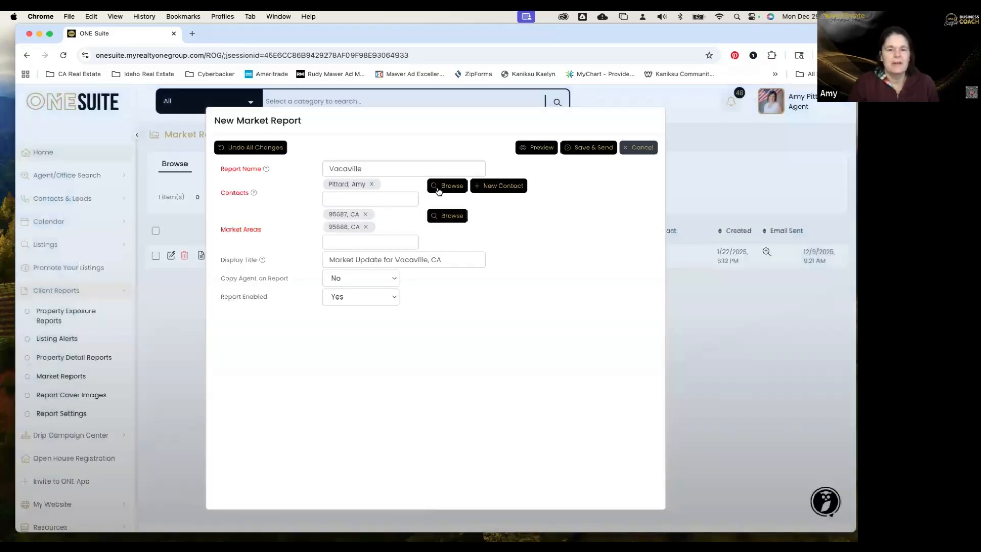
Count and search contacts by home zip 95688, then 95687.
click(442, 187)
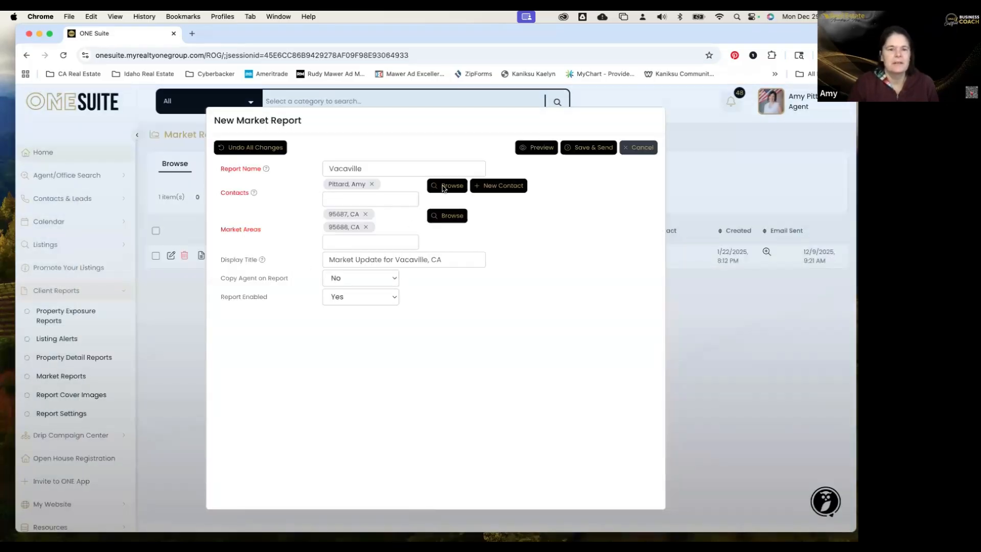
click(154, 163)
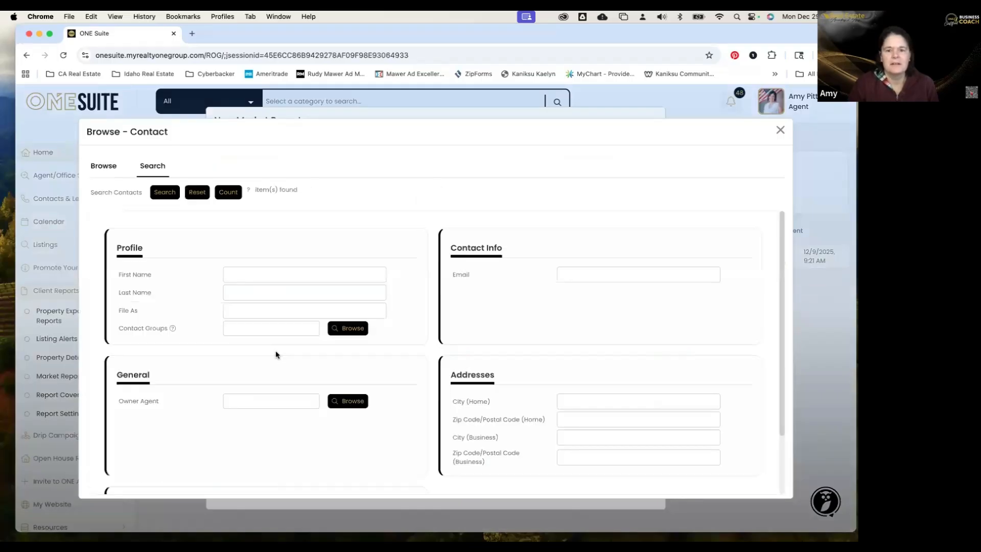
scroll(566, 412, down, 1)
click(566, 413)
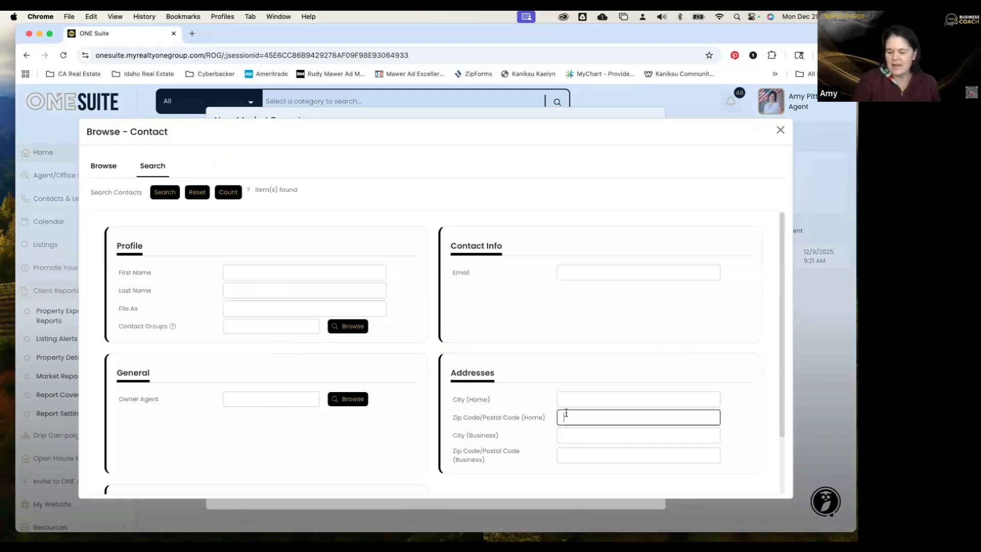
text(95)
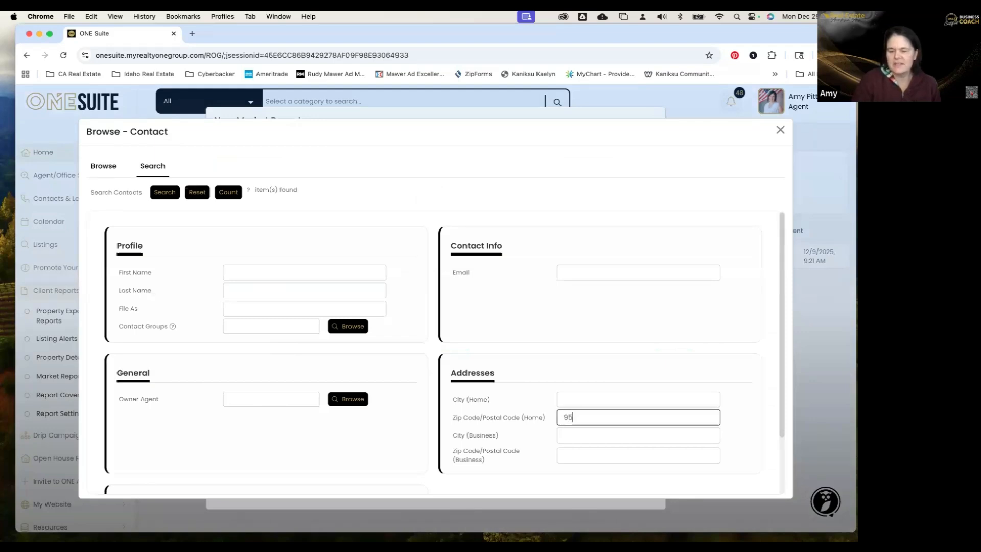
text(688)
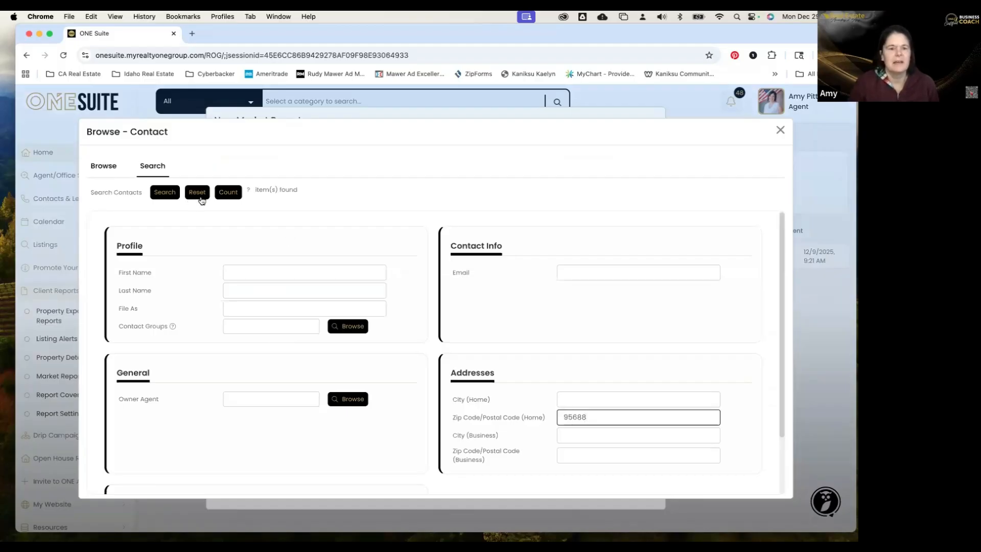
click(230, 194)
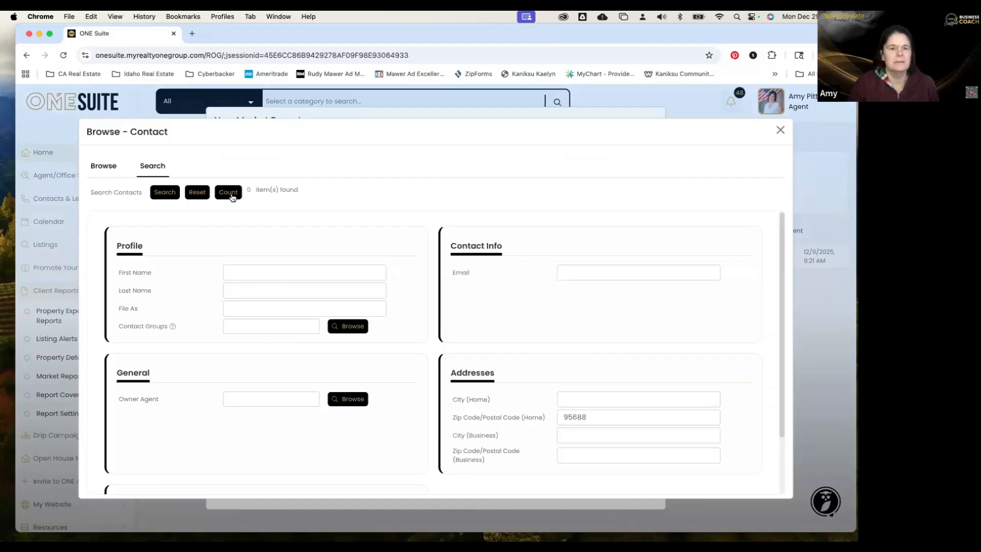
click(539, 415)
text(95)
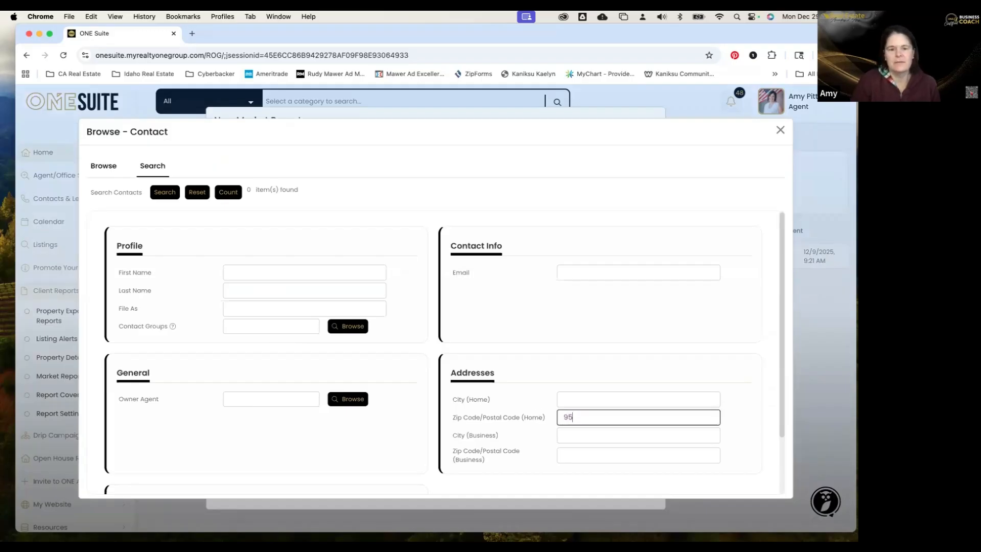
text(687)
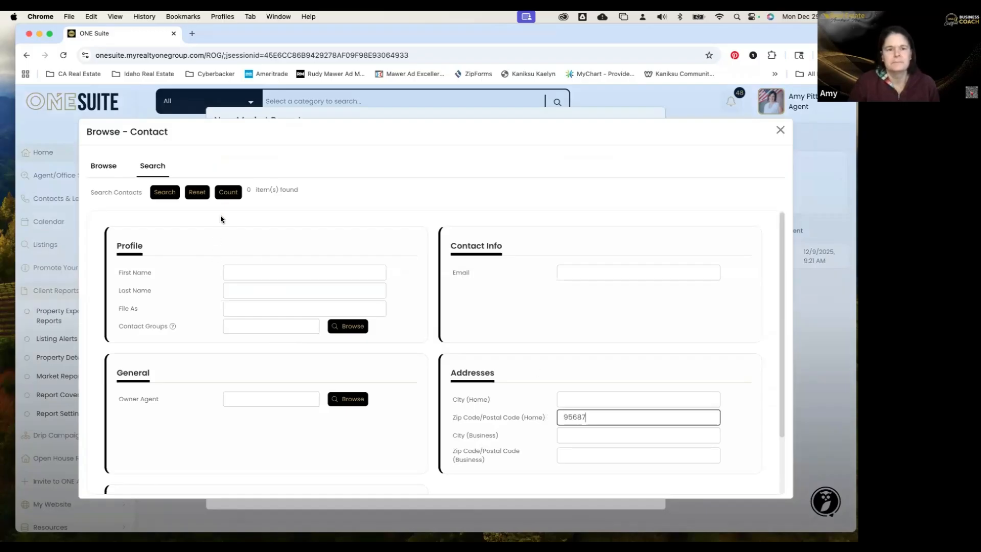
click(228, 195)
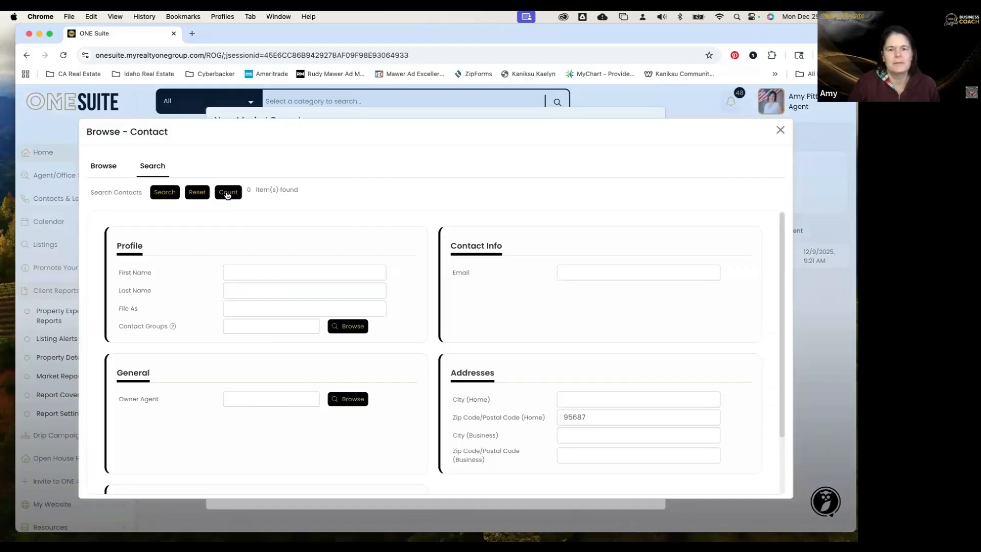
click(607, 420)
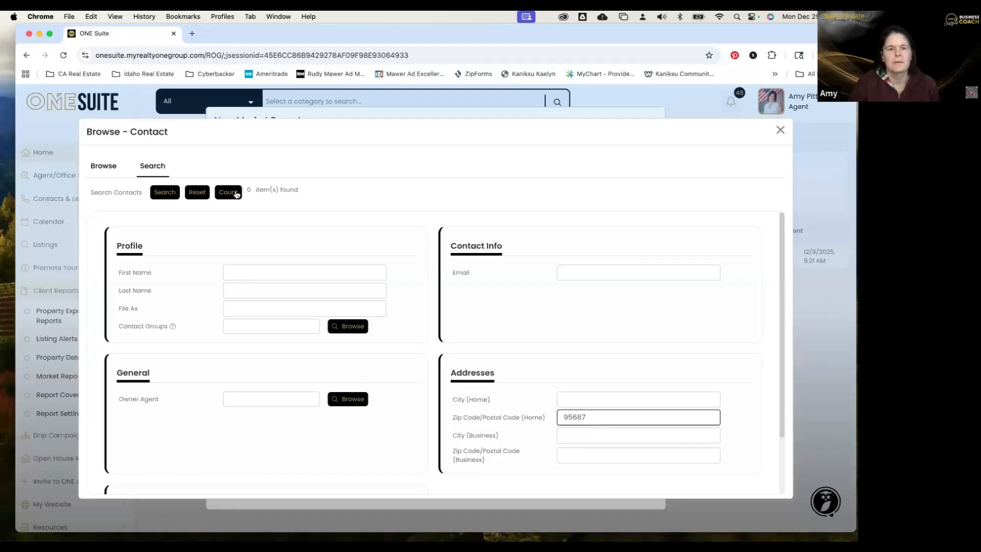
click(163, 197)
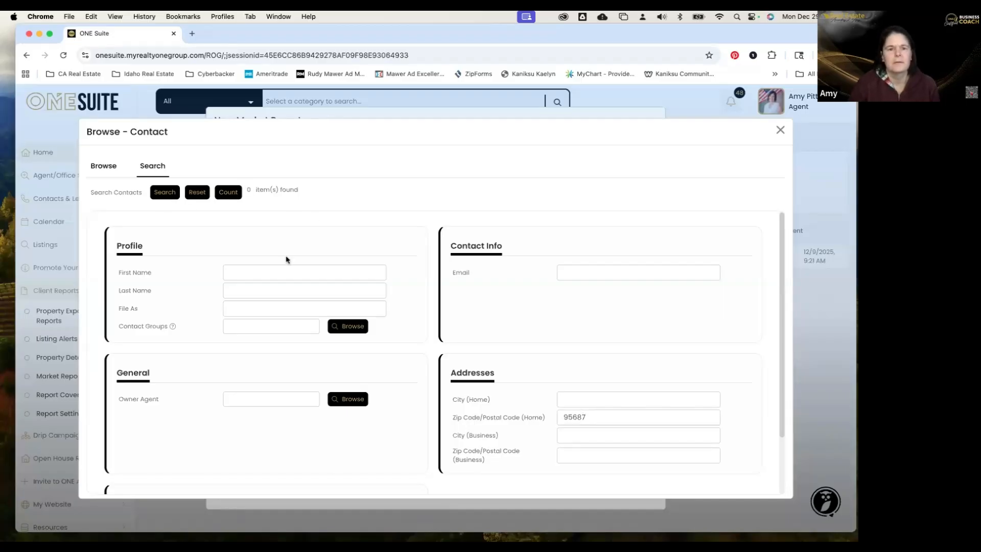
Count contacts with home city 'vacaville', find none, and close the contact search.
double_click(566, 416)
key(BackSpace)
click(576, 397)
text(vacaville)
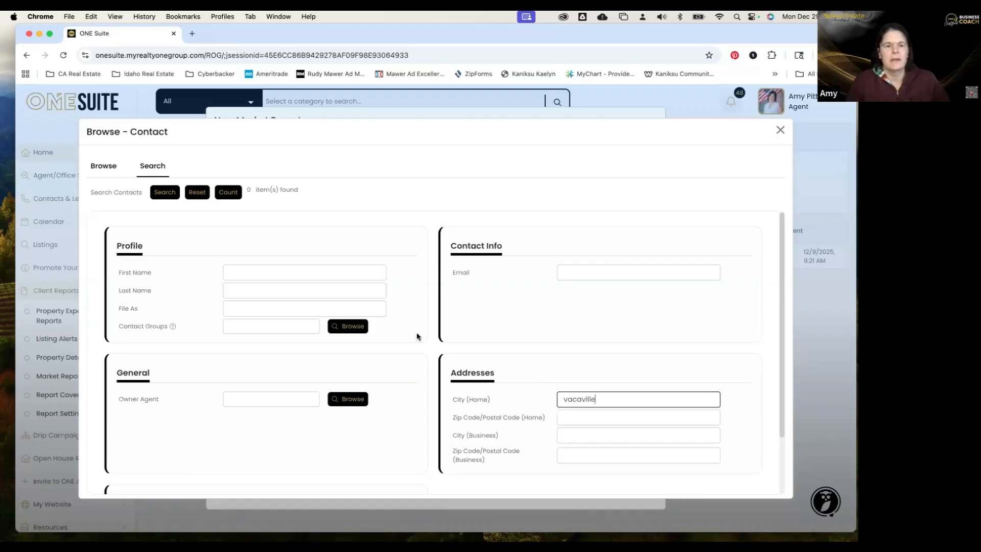
click(201, 197)
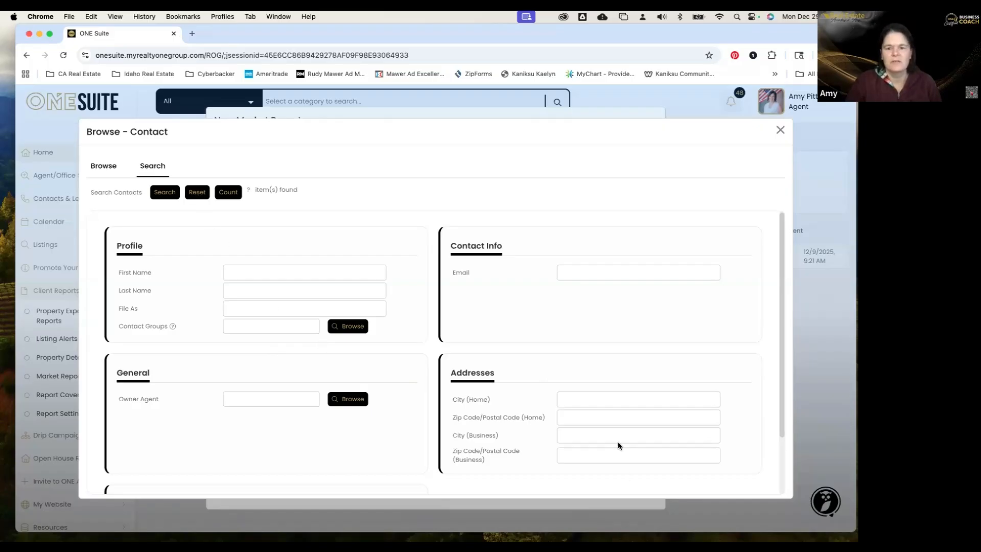
click(591, 402)
text(vacaville)
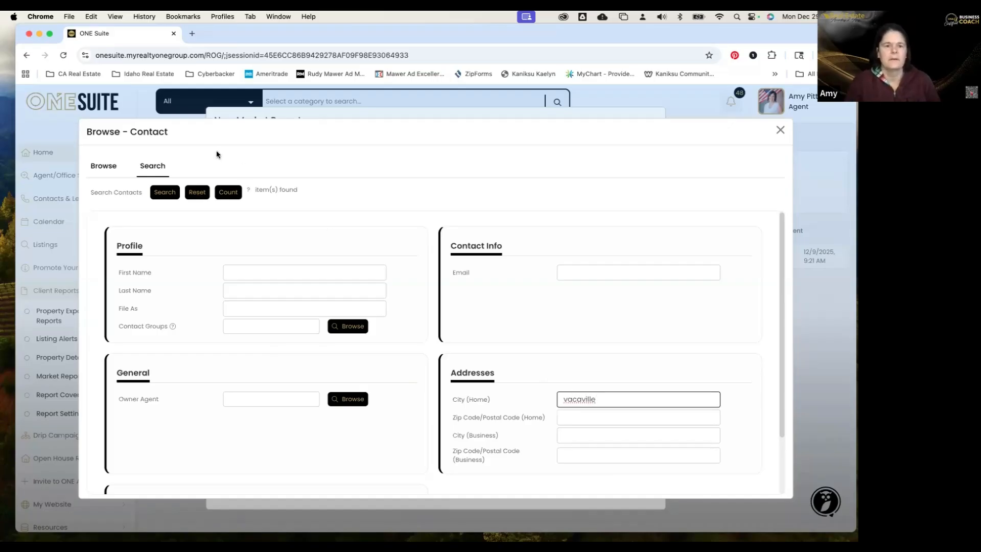
click(221, 198)
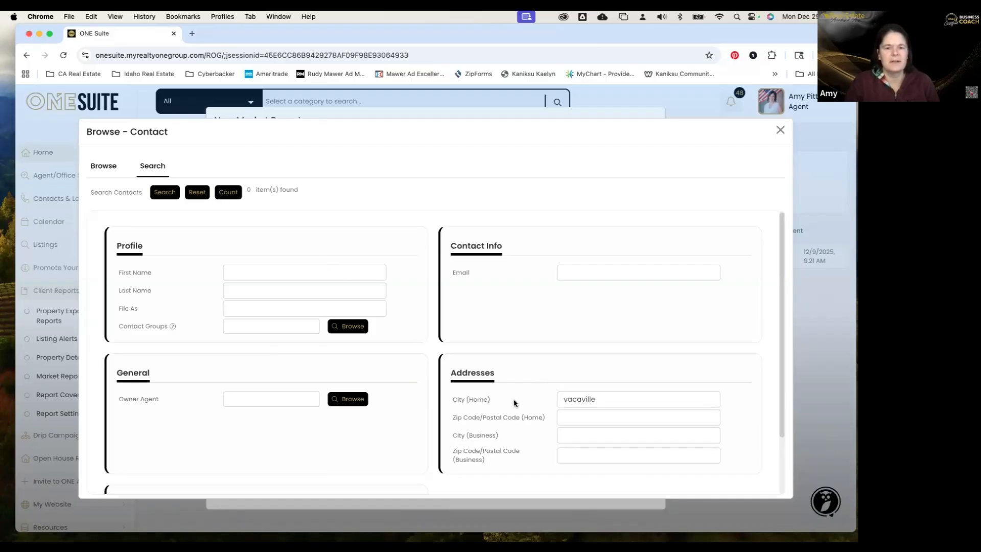
scroll(516, 402, down, 2)
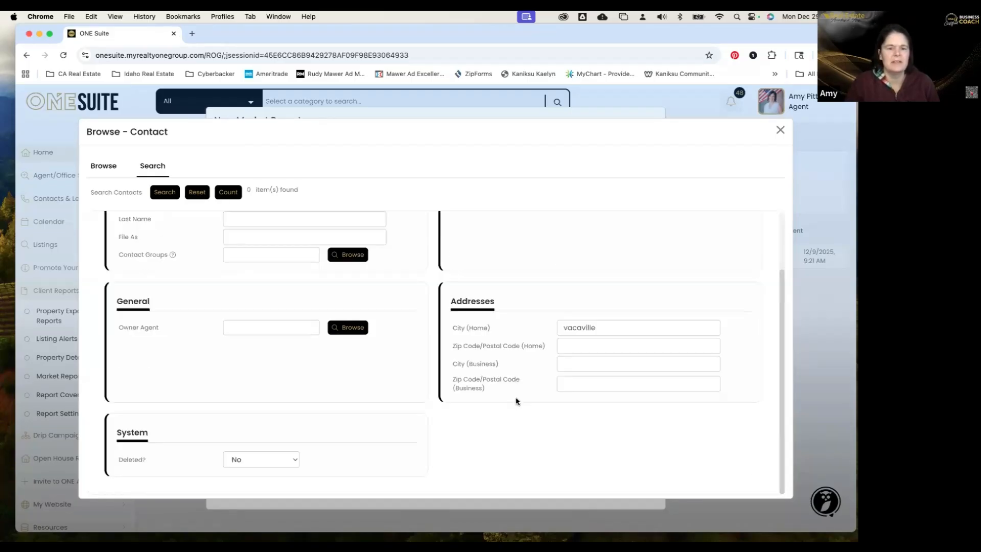
scroll(296, 292, up, 2)
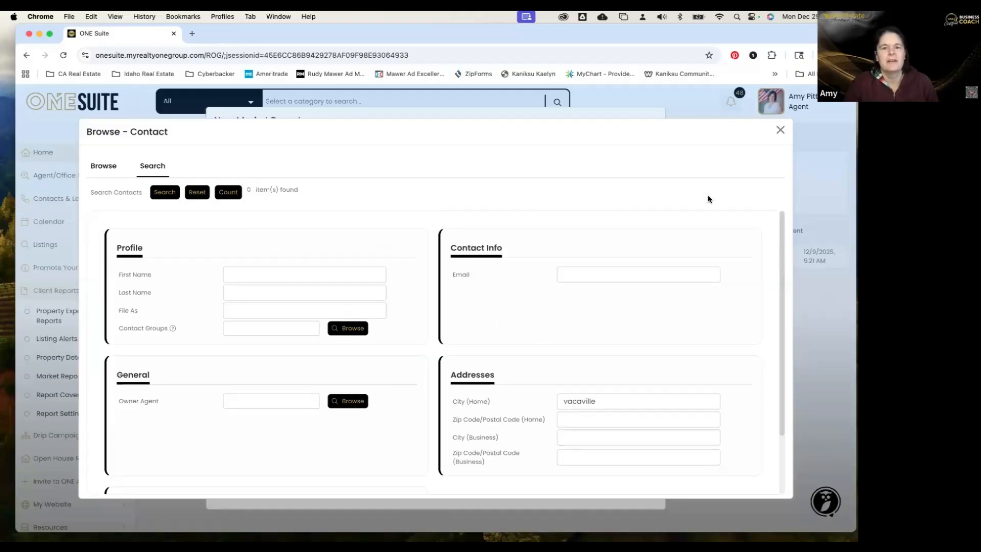
click(778, 132)
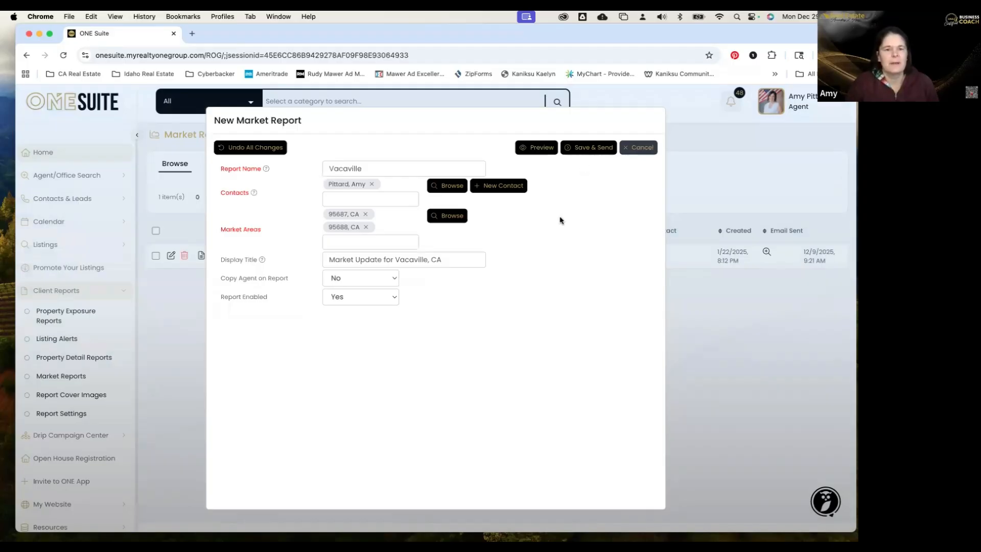
Preview the November 2025 Vacaville report and scroll through its 95687 and 95688 snapshots and charts.
click(548, 153)
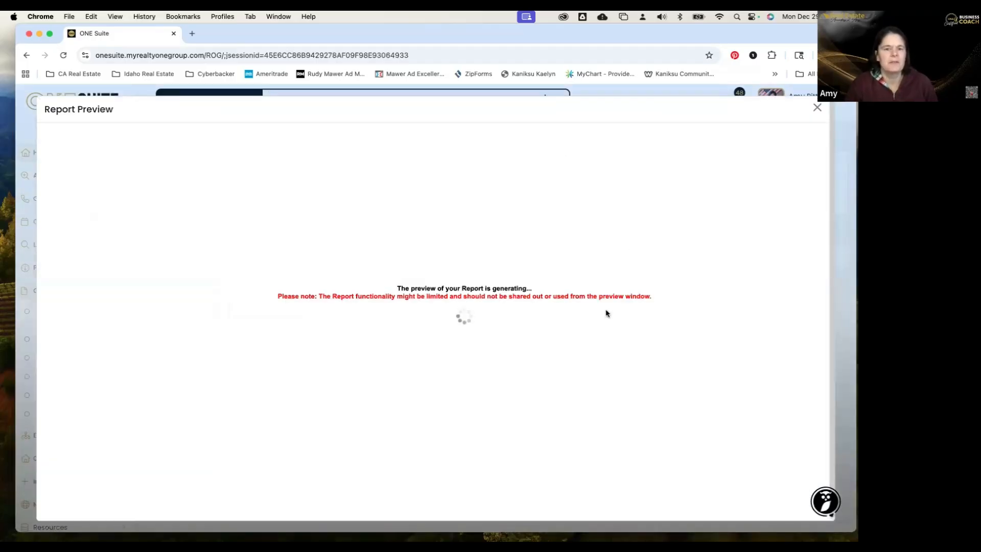
scroll(606, 313, down, 6)
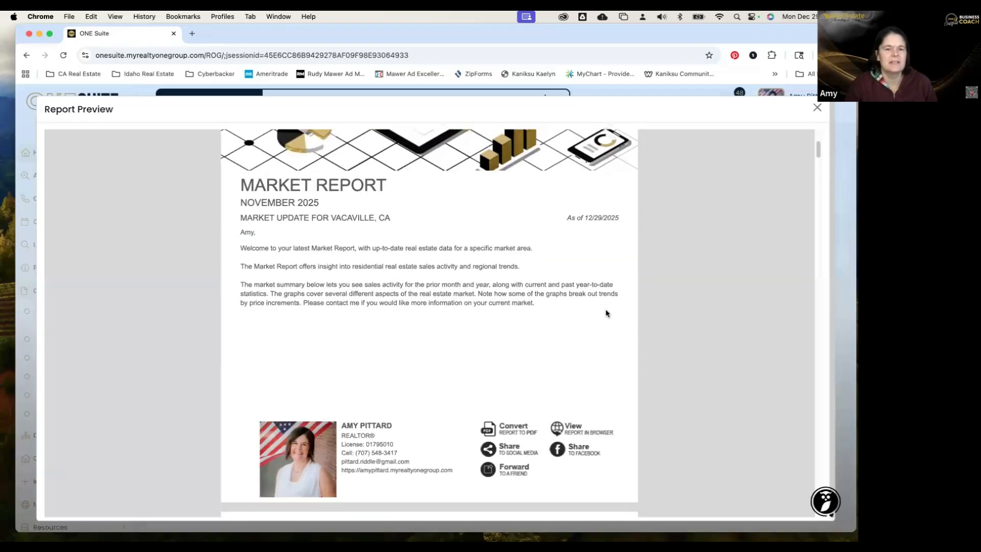
scroll(606, 314, down, 5)
scroll(607, 313, up, 3)
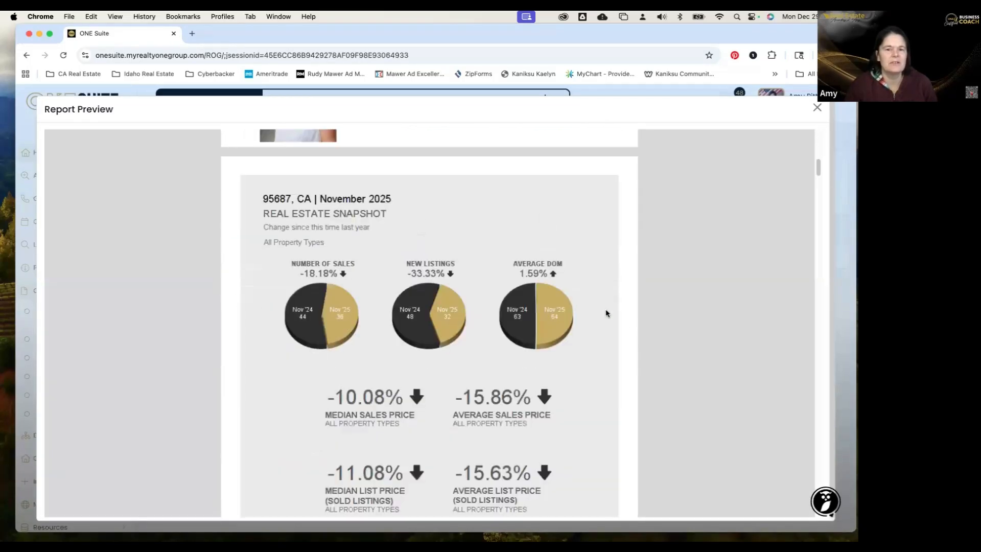
scroll(516, 237, down, 1)
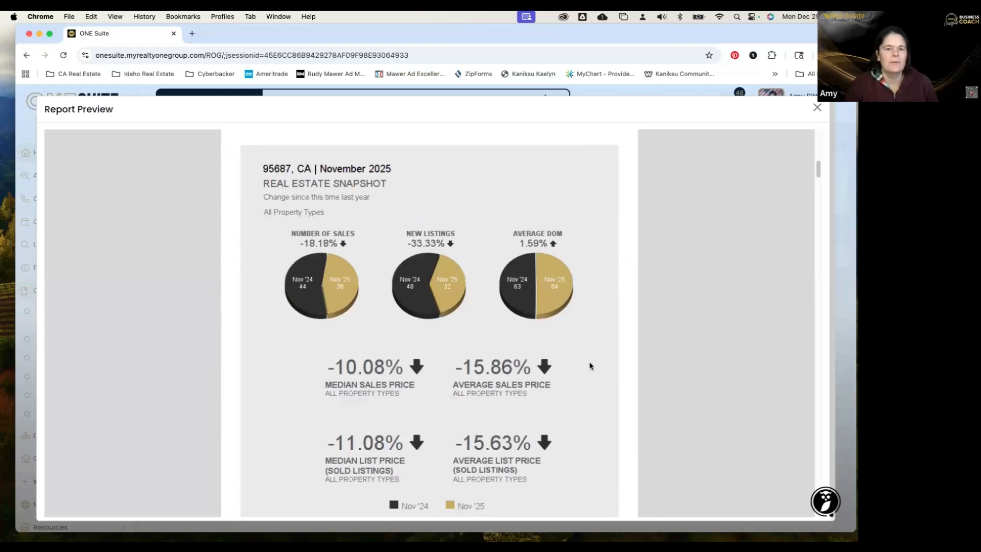
scroll(588, 361, down, 8)
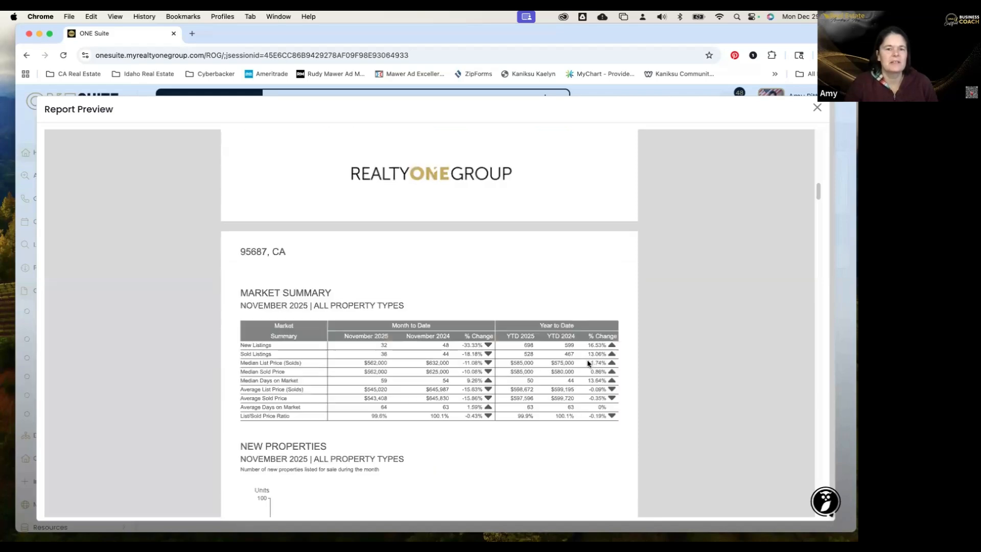
scroll(584, 361, down, 12)
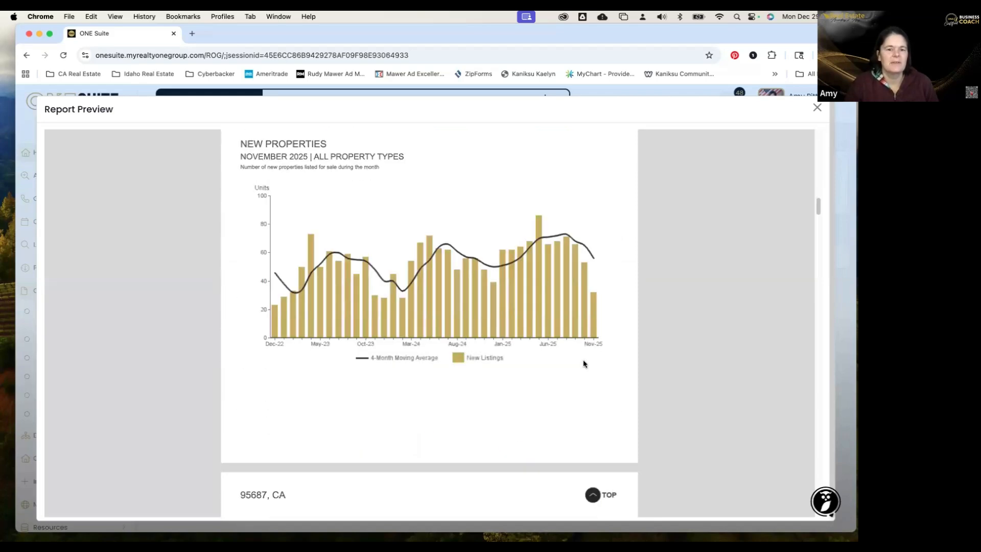
scroll(584, 363, down, 15)
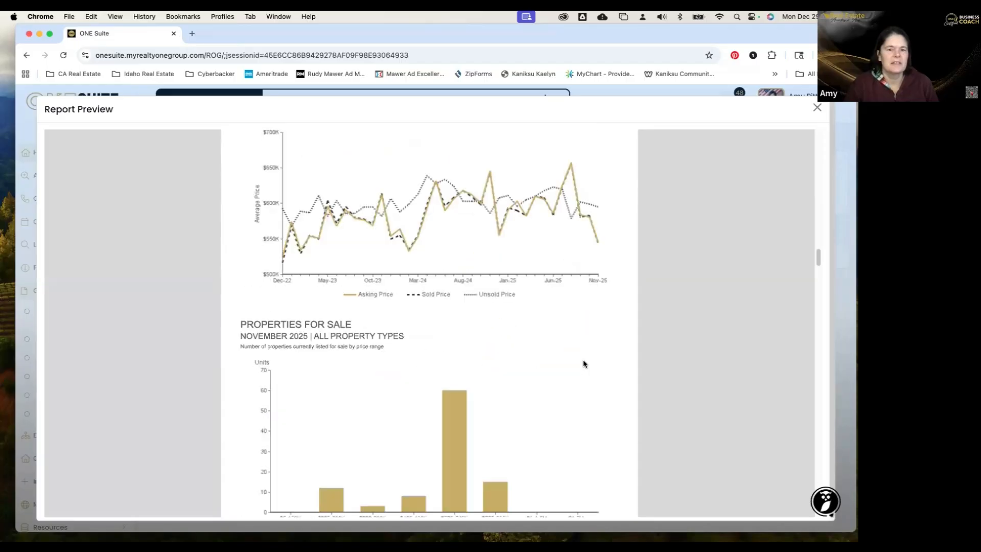
scroll(584, 363, down, 8)
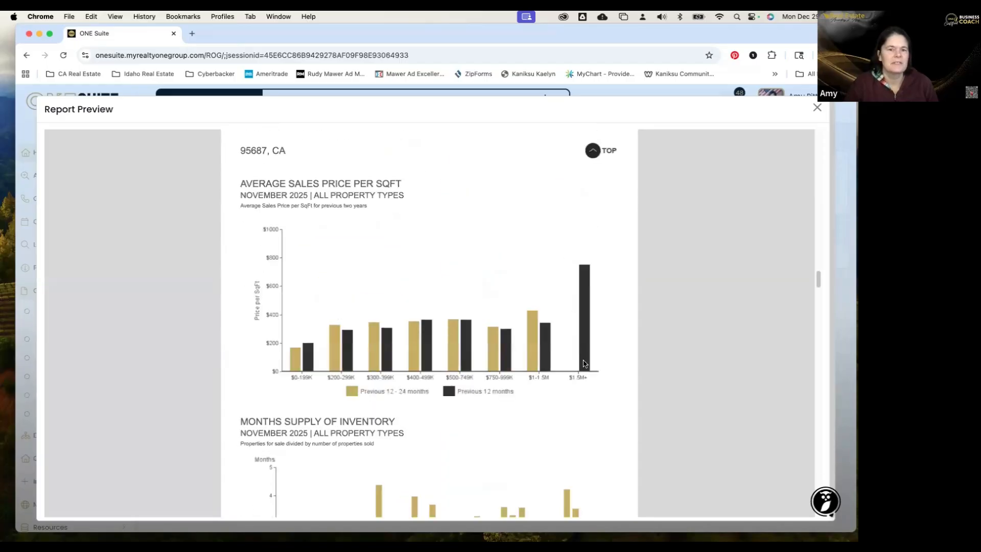
scroll(585, 364, down, 3)
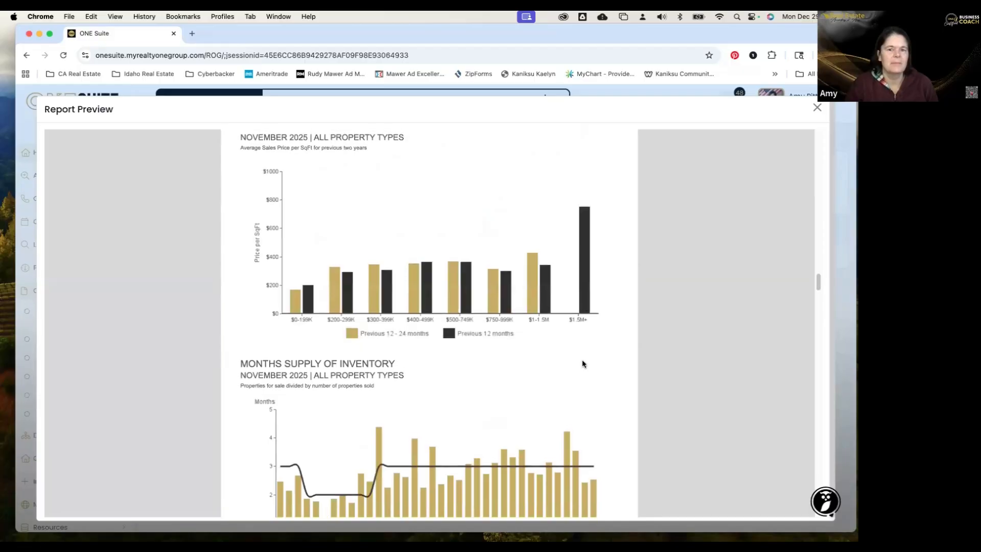
scroll(583, 363, up, 1)
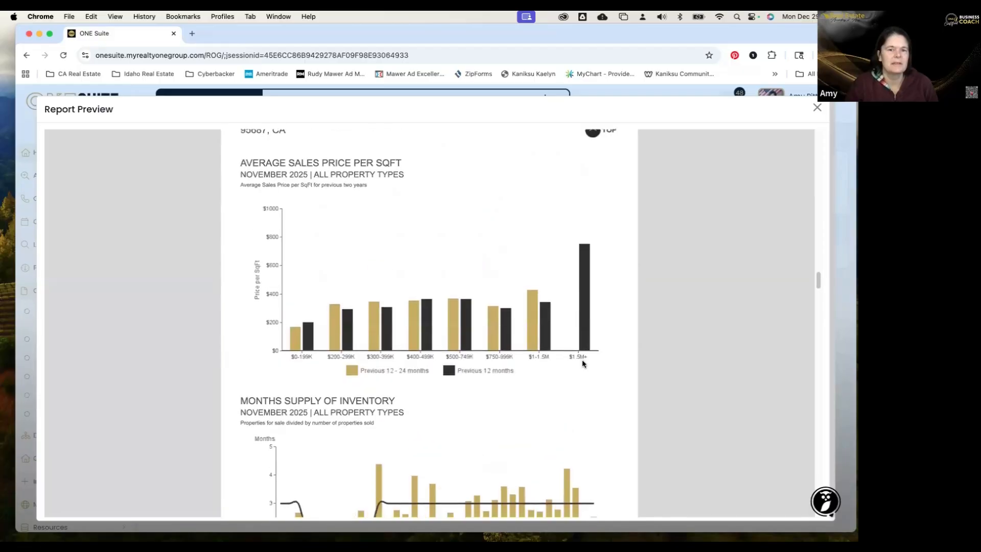
scroll(582, 360, up, 1)
scroll(582, 360, down, 5)
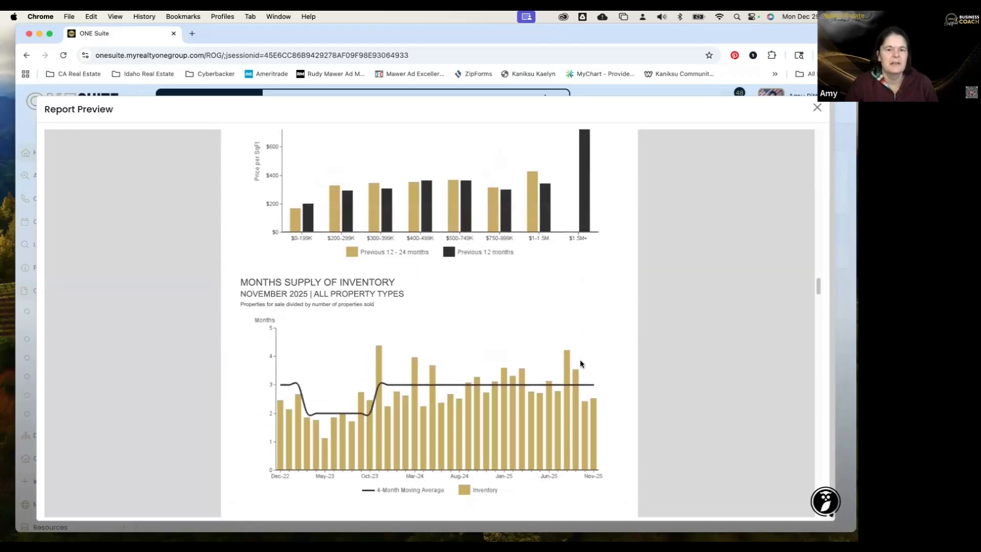
scroll(580, 360, down, 3)
scroll(580, 360, down, 5)
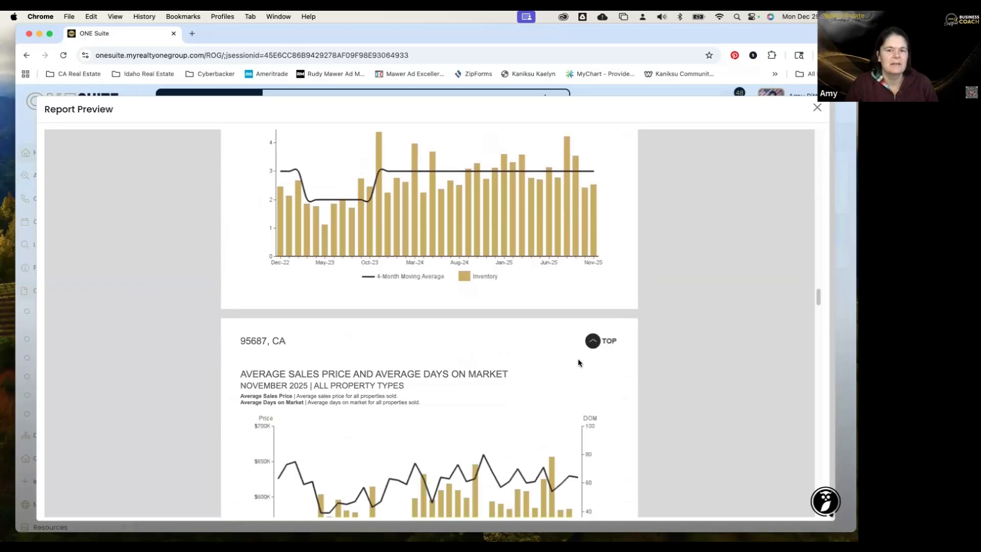
scroll(577, 358, down, 7)
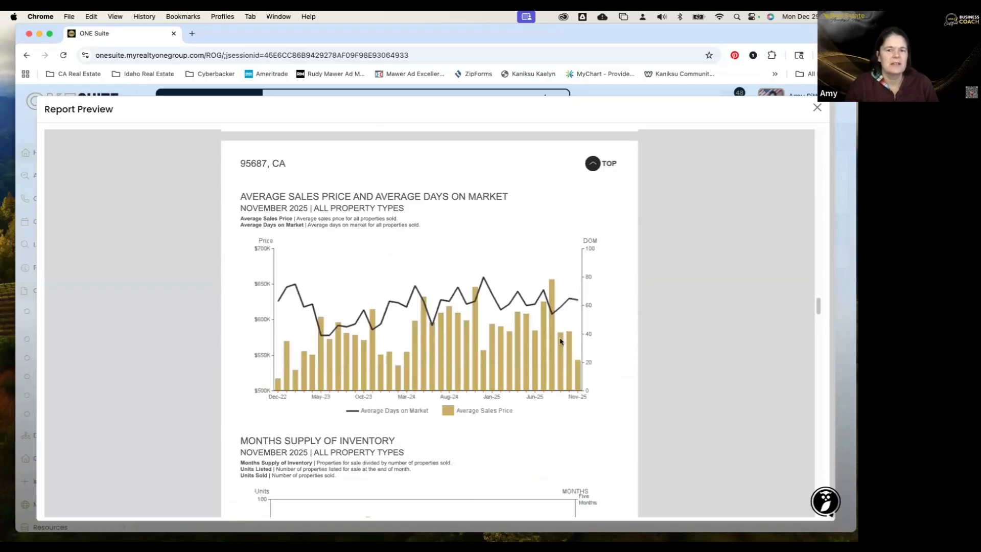
scroll(560, 350, down, 1)
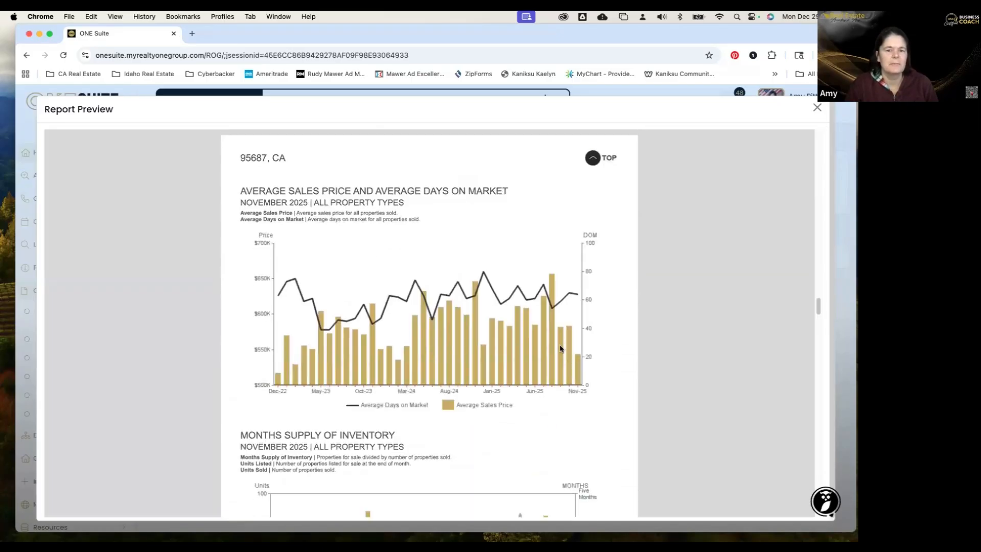
scroll(560, 349, down, 20)
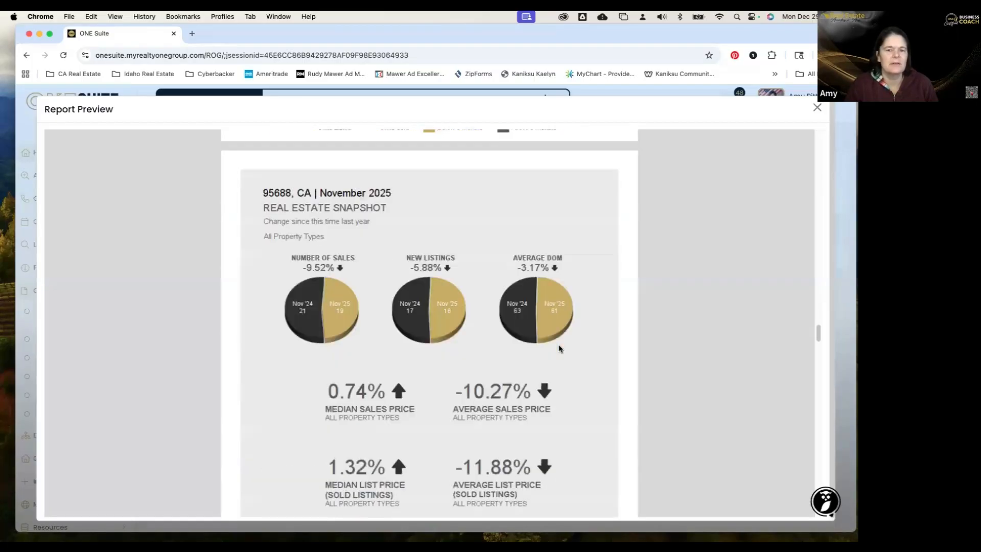
scroll(560, 349, down, 1)
scroll(560, 349, down, 10)
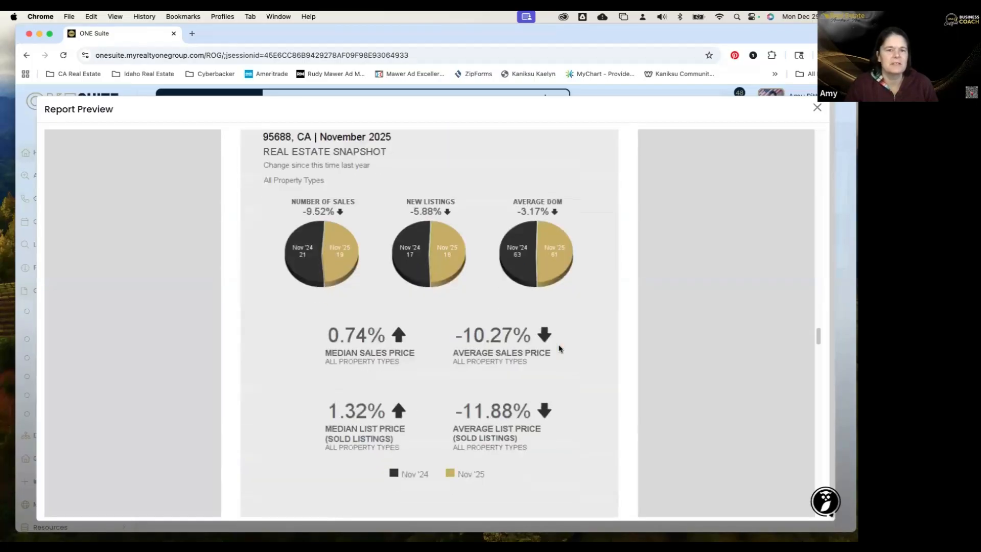
scroll(560, 349, down, 15)
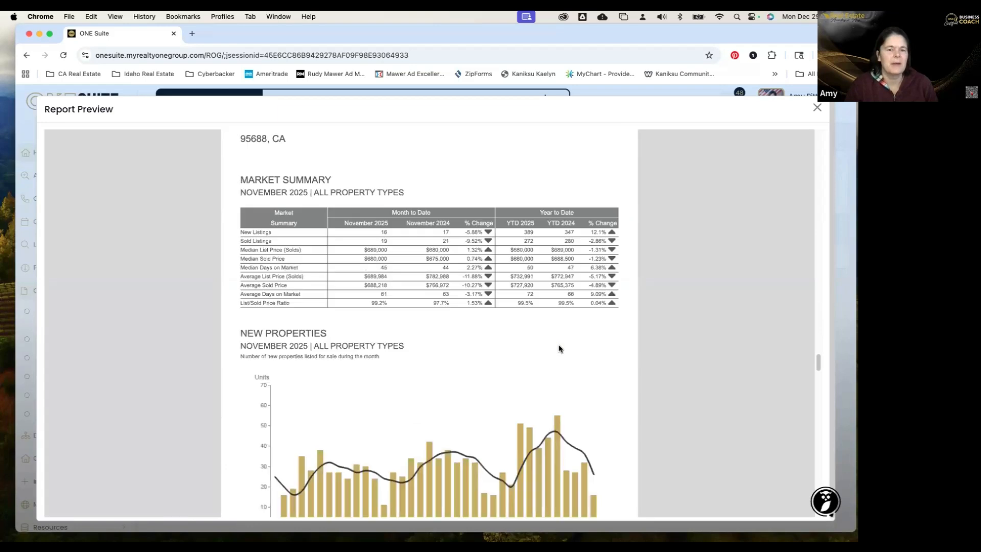
scroll(559, 349, down, 3)
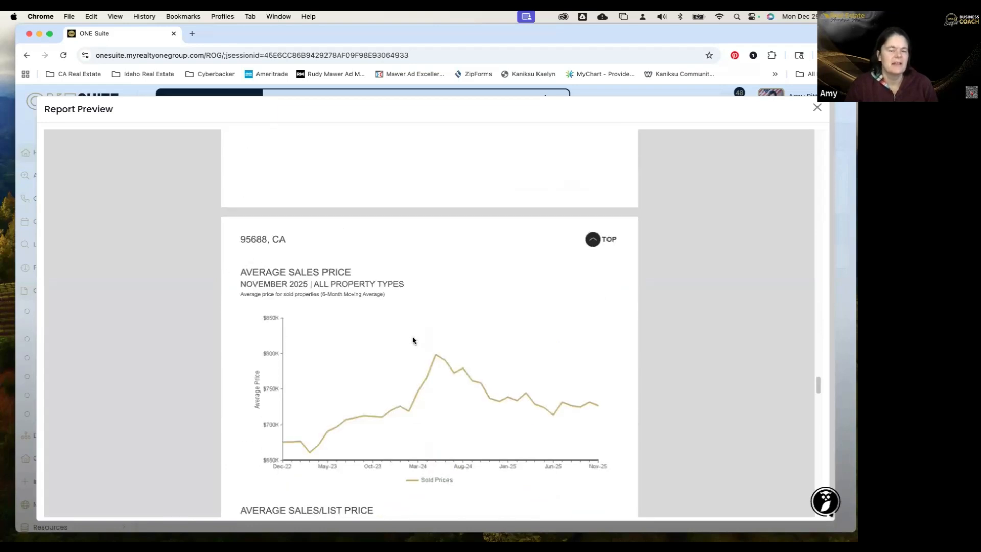
scroll(413, 341, up, 10)
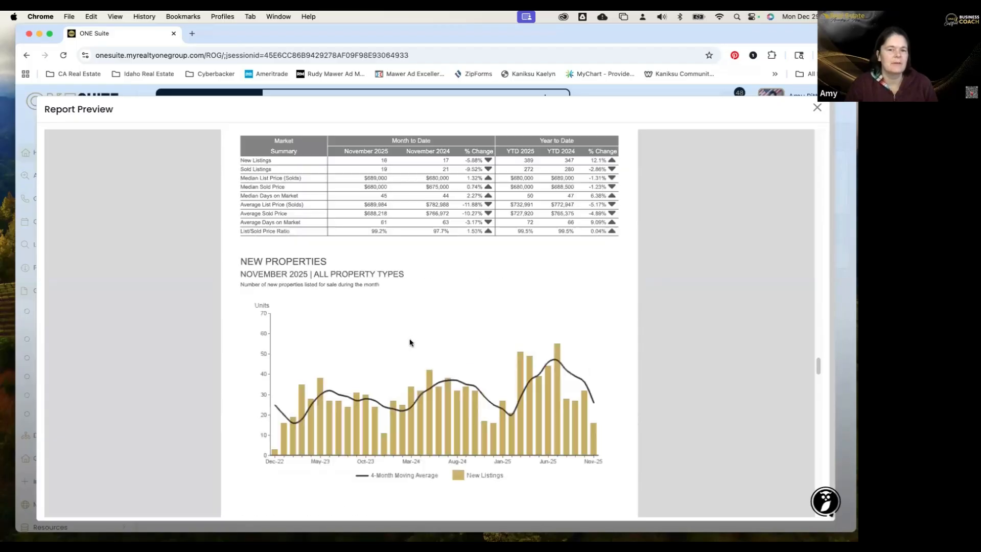
scroll(408, 340, up, 15)
scroll(411, 329, down, 10)
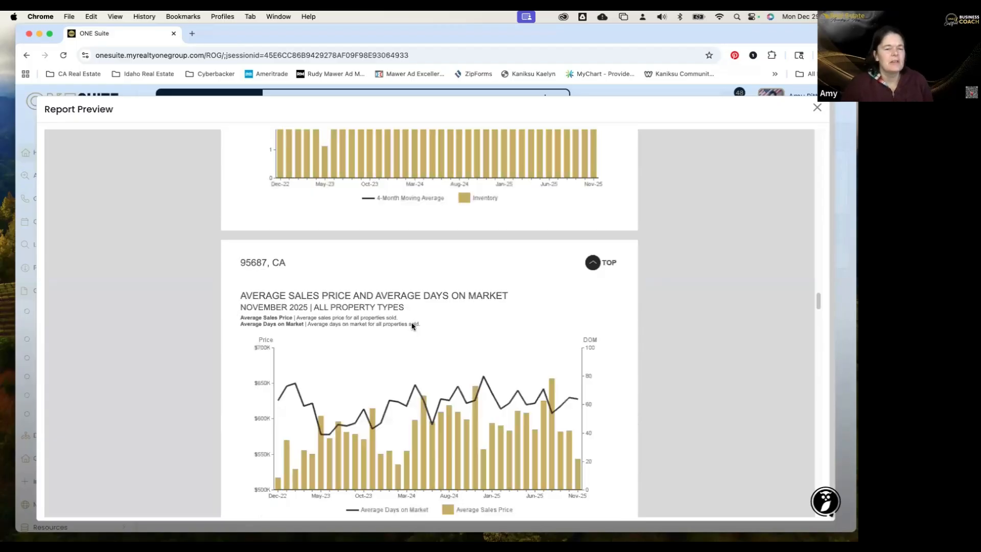
scroll(410, 326, up, 20)
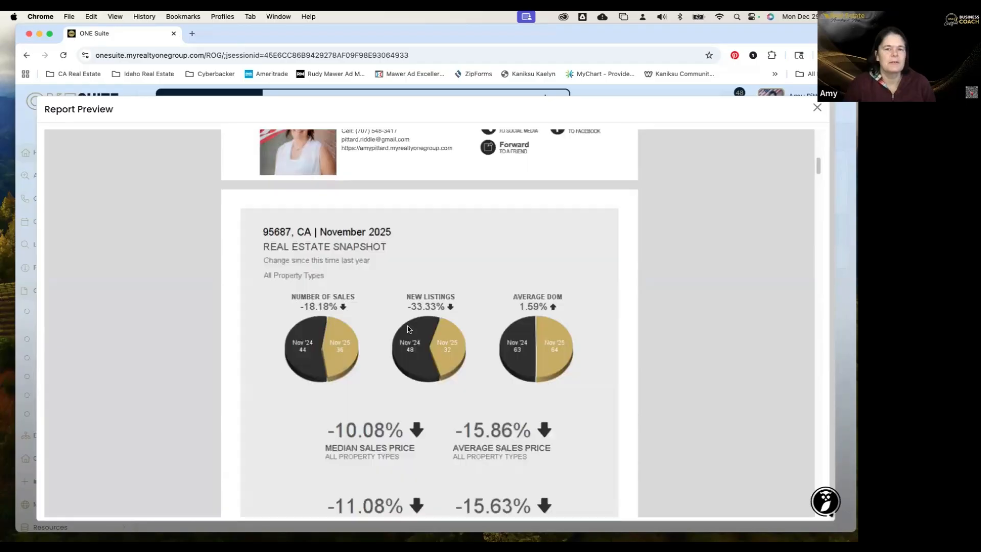
scroll(408, 328, up, 5)
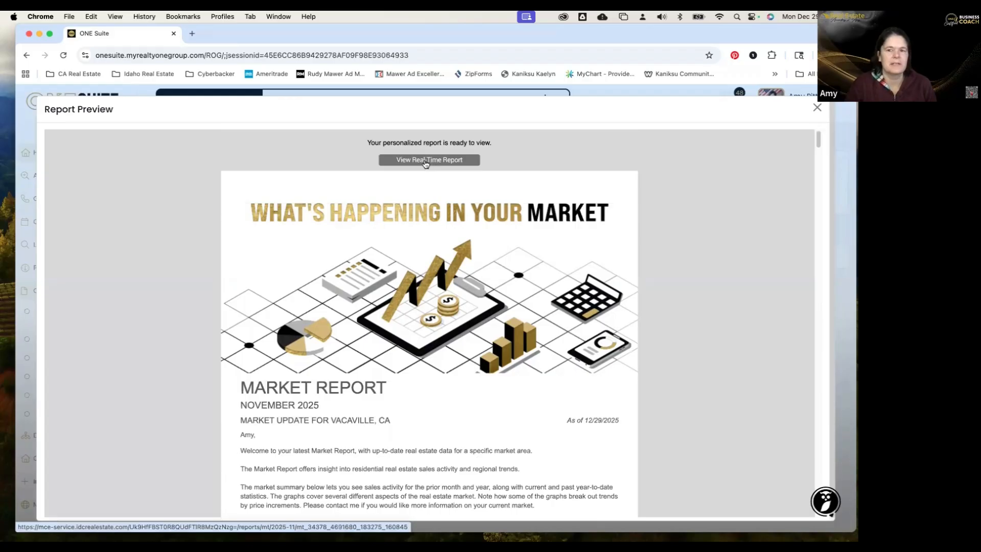
Close the preview, cancel the new report, and confirm discarding it.
click(817, 107)
click(631, 150)
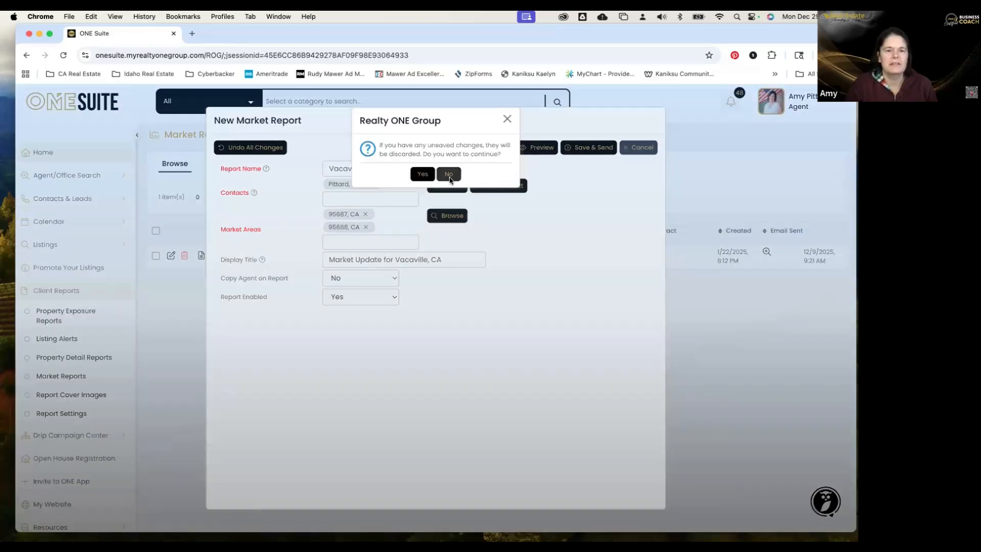
click(449, 175)
click(626, 149)
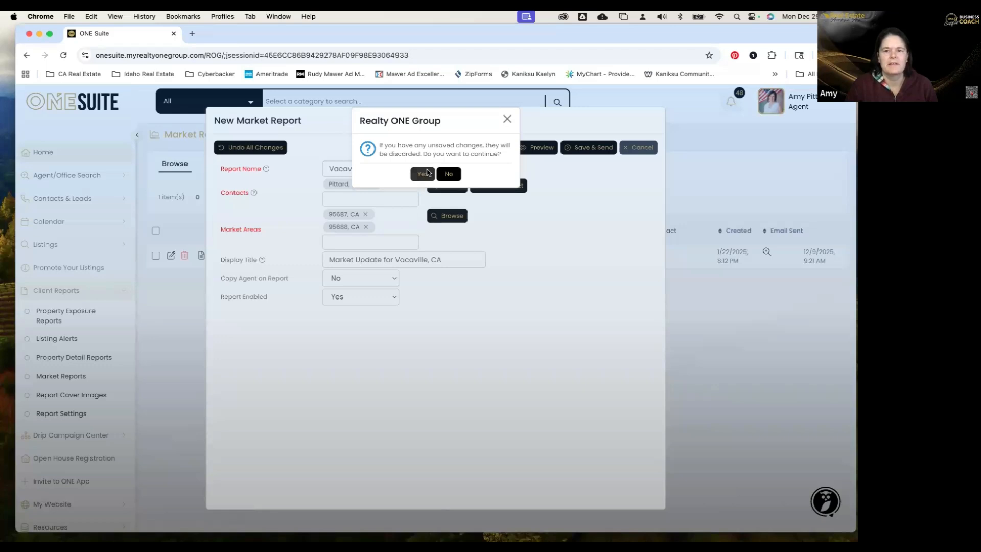
click(428, 172)
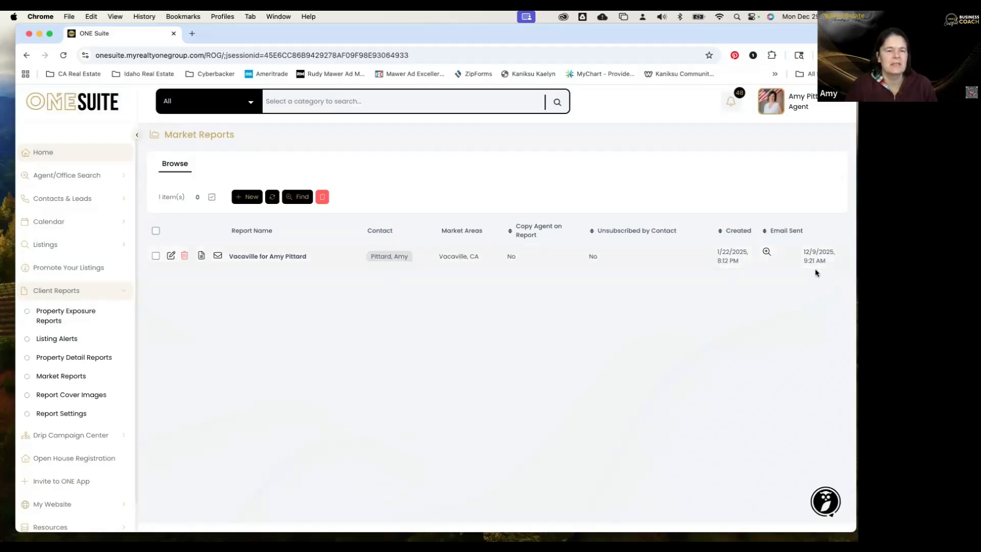
click(172, 257)
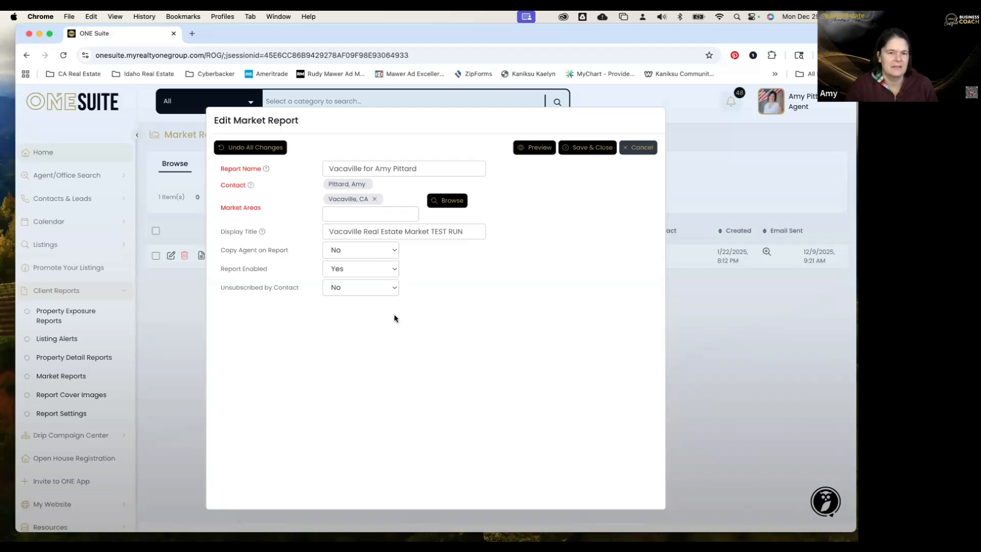
click(636, 148)
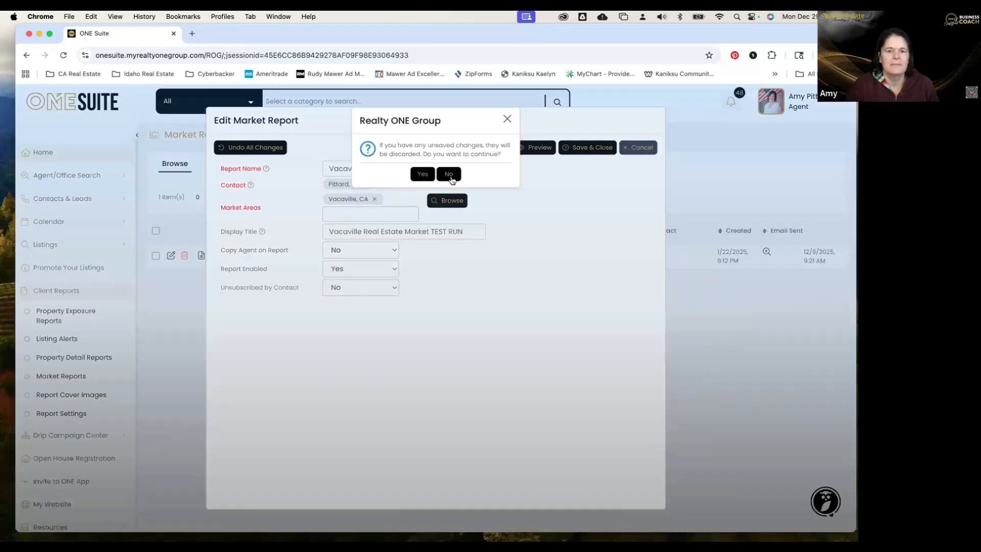
click(450, 175)
click(637, 149)
click(424, 174)
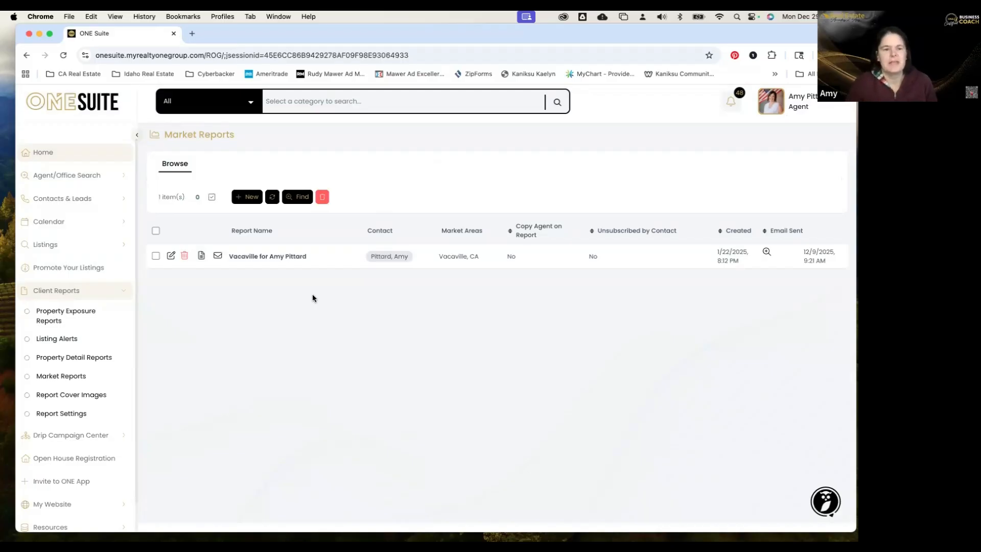
Go to the Property Detail Reports list under Client Reports.
click(88, 358)
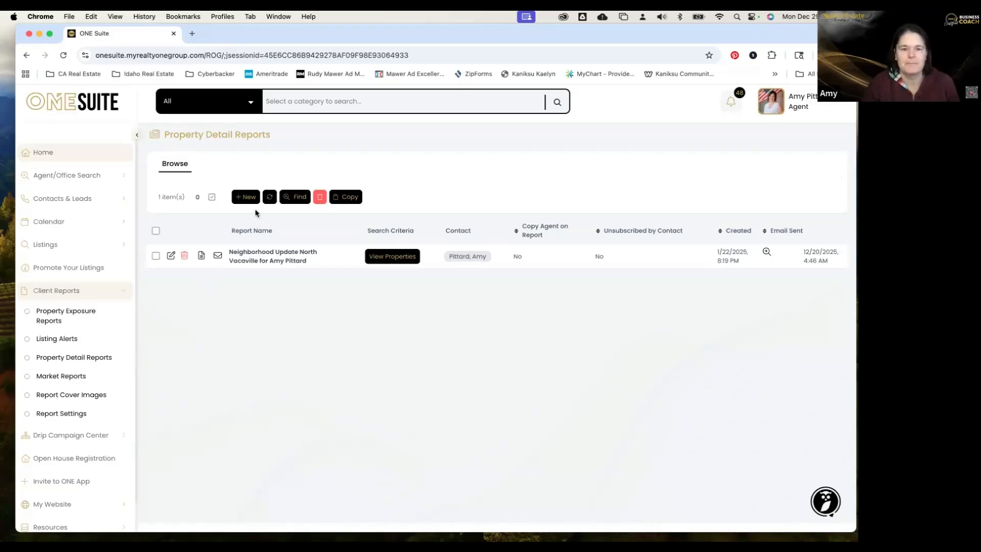
Start a new Property Detail Report and name it 'Orchard Park Area Vacaville'.
click(248, 196)
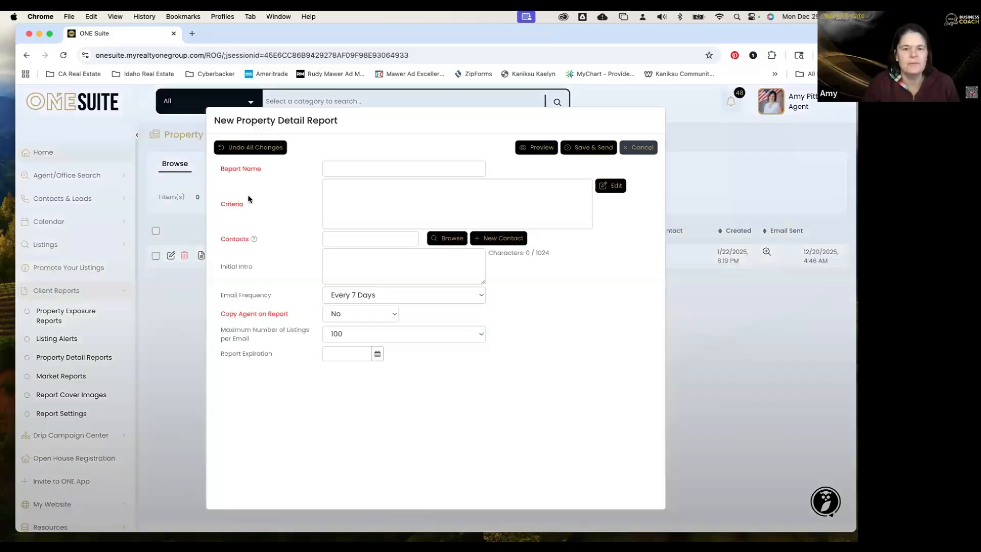
click(360, 165)
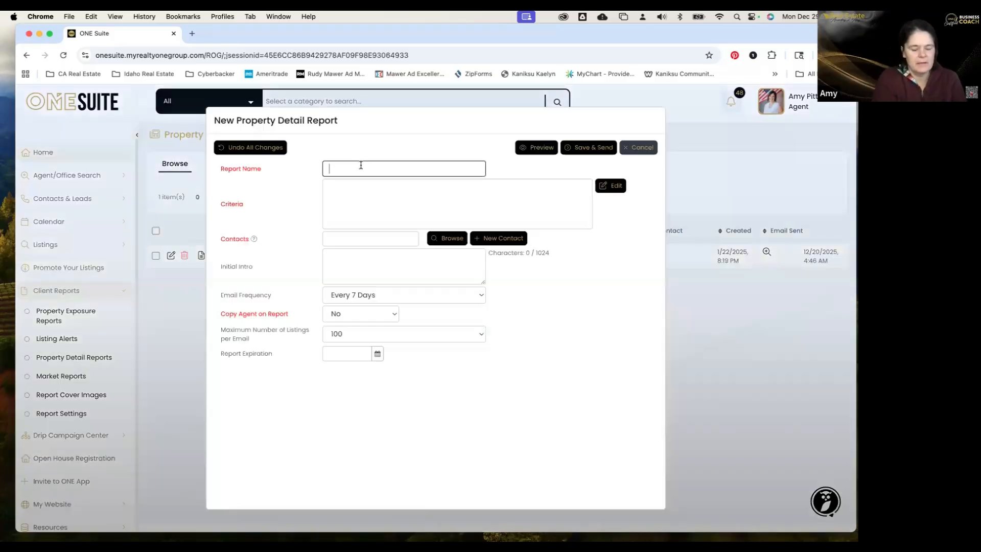
text(North)
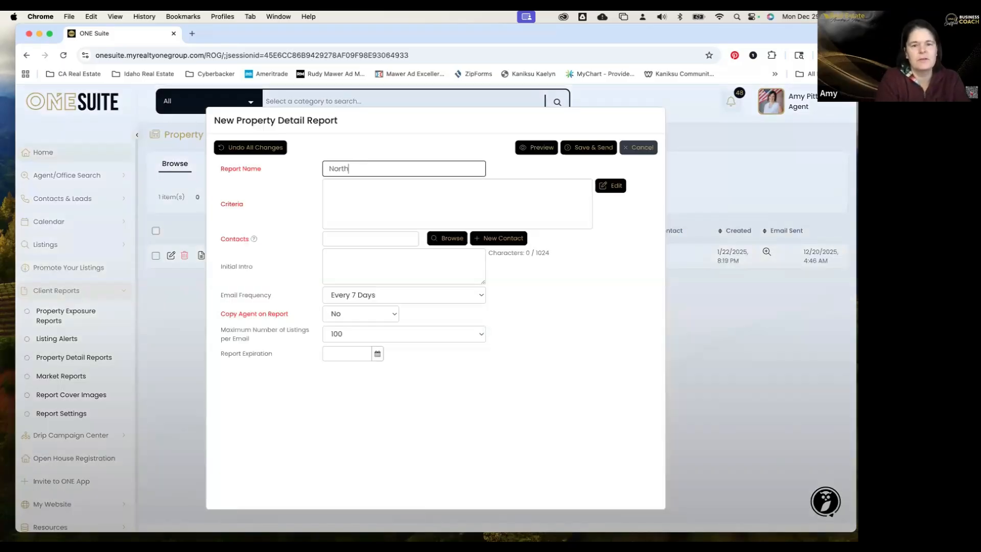
text( Vacaville)
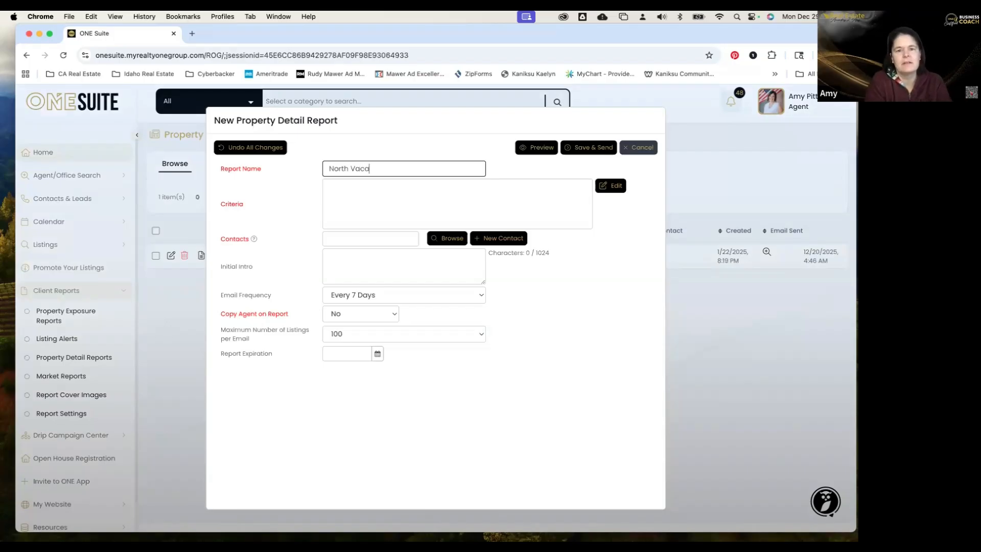
key(BackSpace)
key(BackSpace)
key(BackSpace)
key(BackSpace)
key(BackSpace)
key(BackSpace)
key(BackSpace)
key(BackSpace)
key(BackSpace)
key(BackSpace)
key(BackSpace)
key(BackSpace)
key(BackSpace)
key(BackSpace)
key(BackSpace)
key(BackSpace)
text(Orchard Park Area Vacaville)
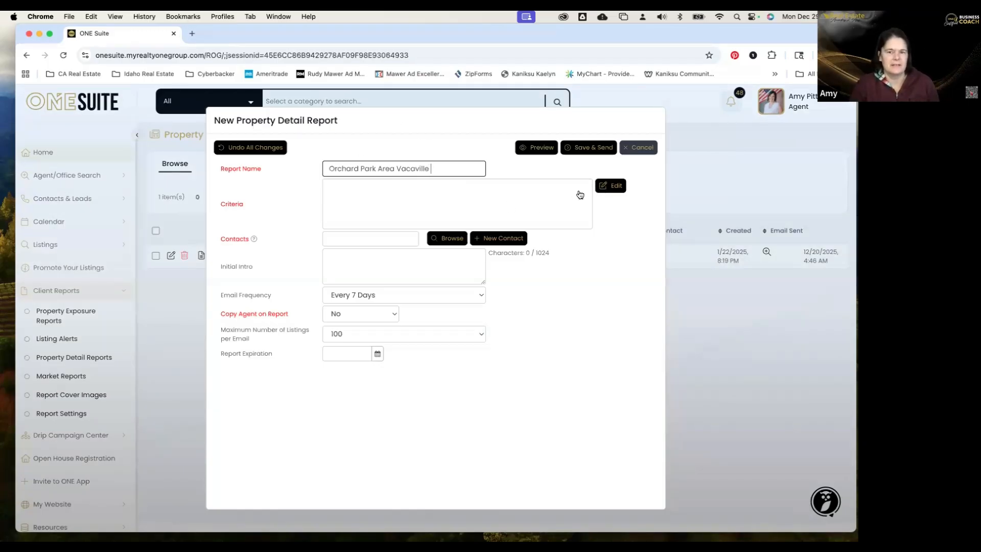
Open the report's search criteria and review the Active and Contingent - Show days-back choices.
click(618, 188)
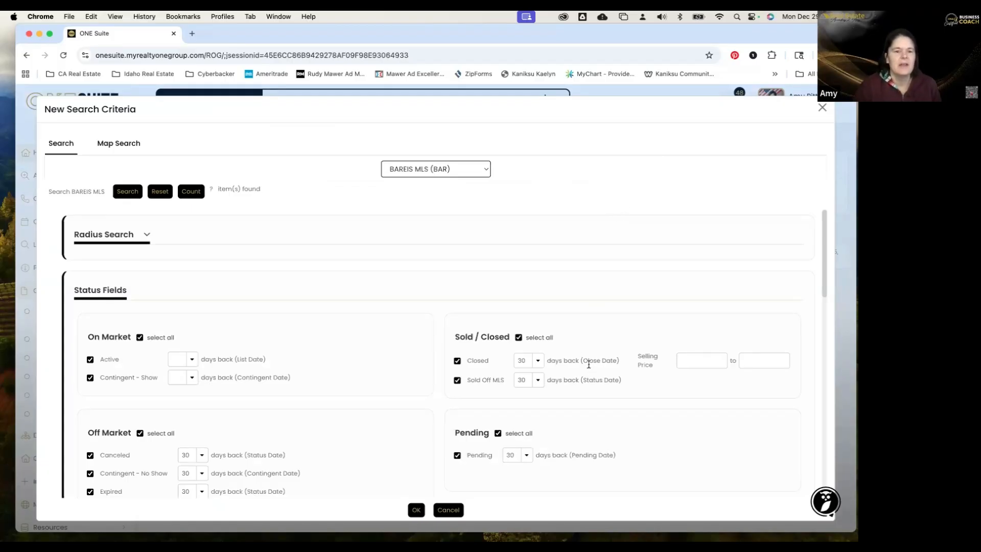
scroll(590, 366, down, 5)
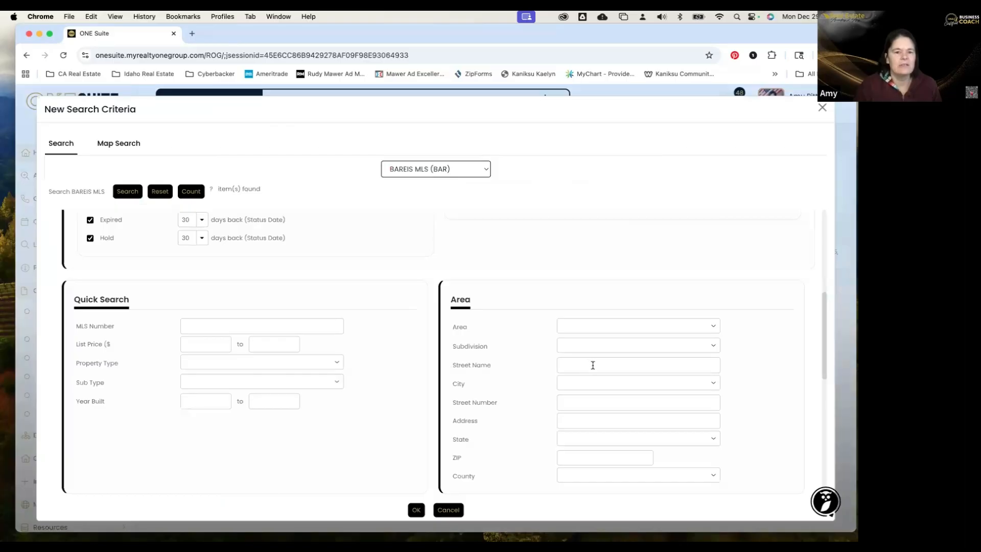
scroll(594, 364, up, 1)
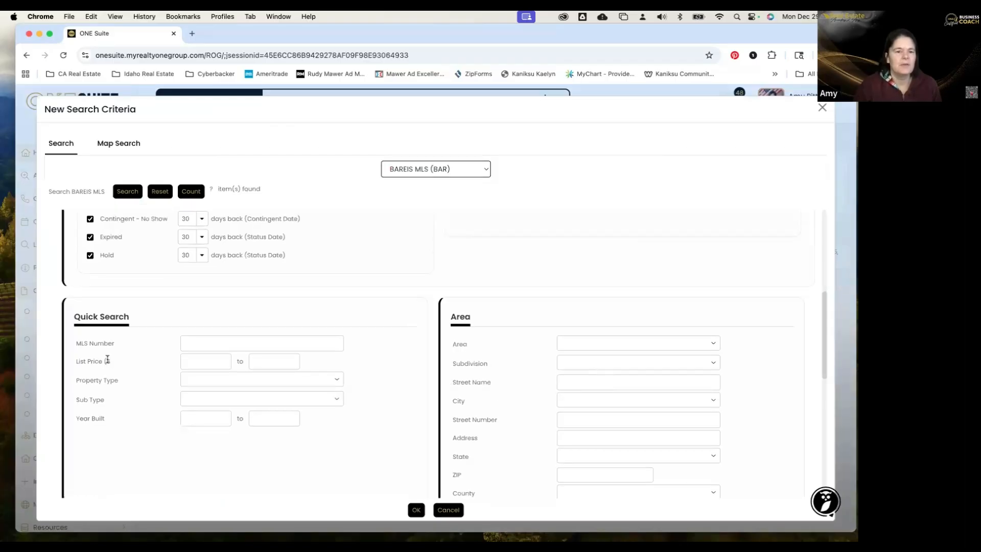
scroll(108, 359, up, 5)
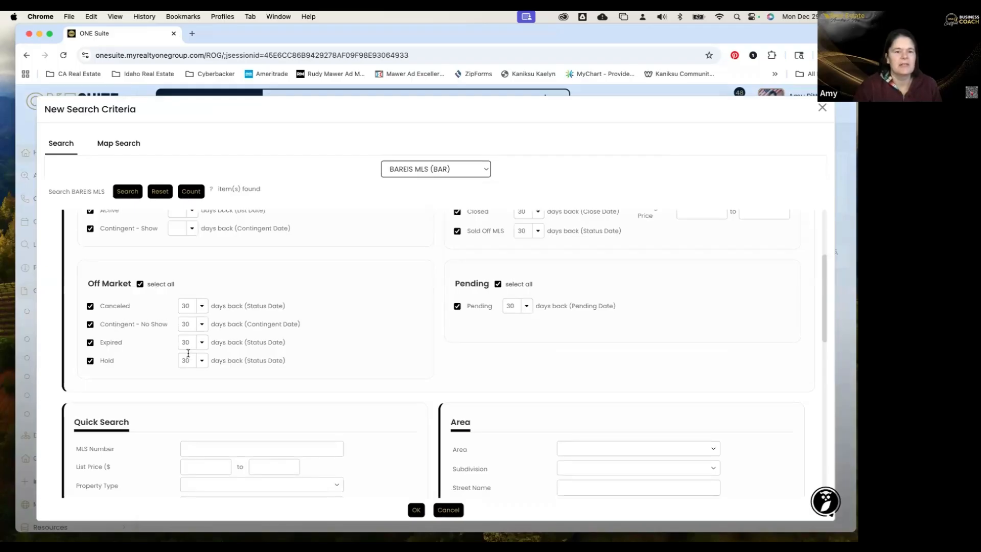
scroll(451, 415, up, 3)
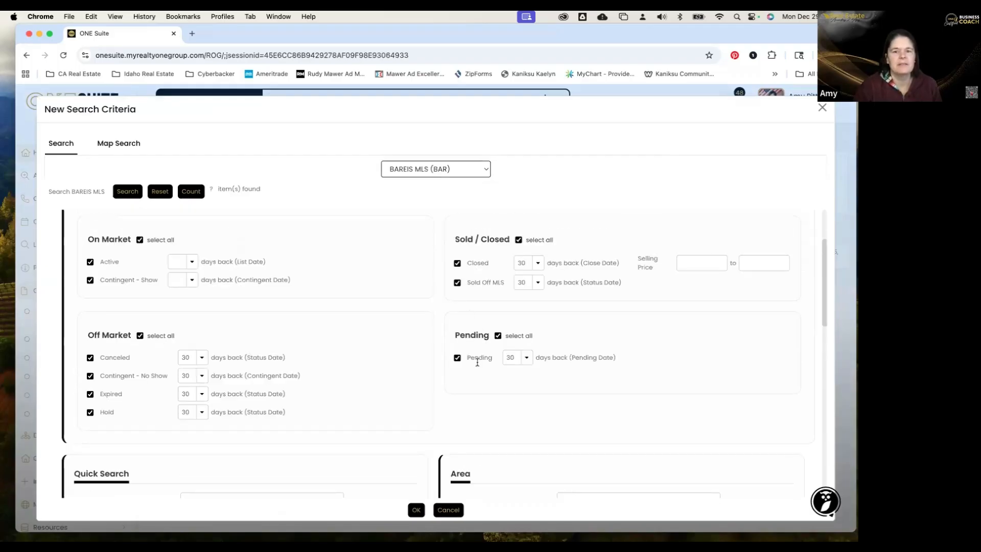
click(192, 261)
click(152, 258)
click(191, 281)
click(230, 306)
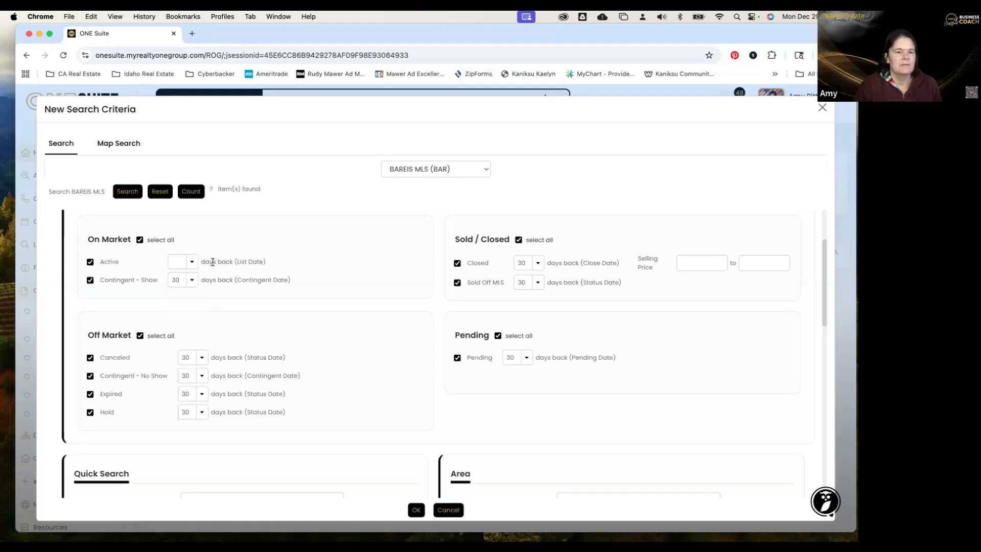
Leave Active with no days-back limit and delete the 30 from Contingent - No Show.
click(193, 262)
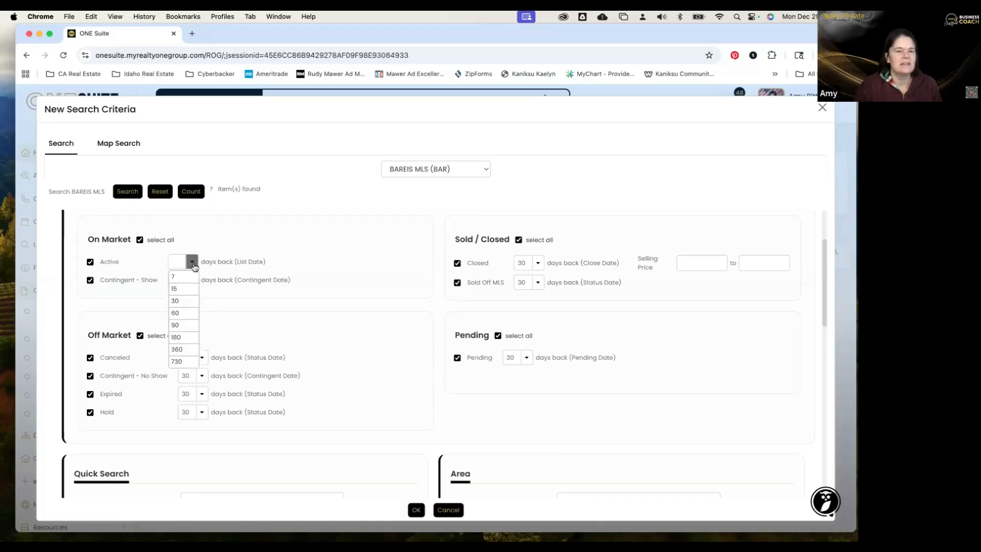
click(221, 253)
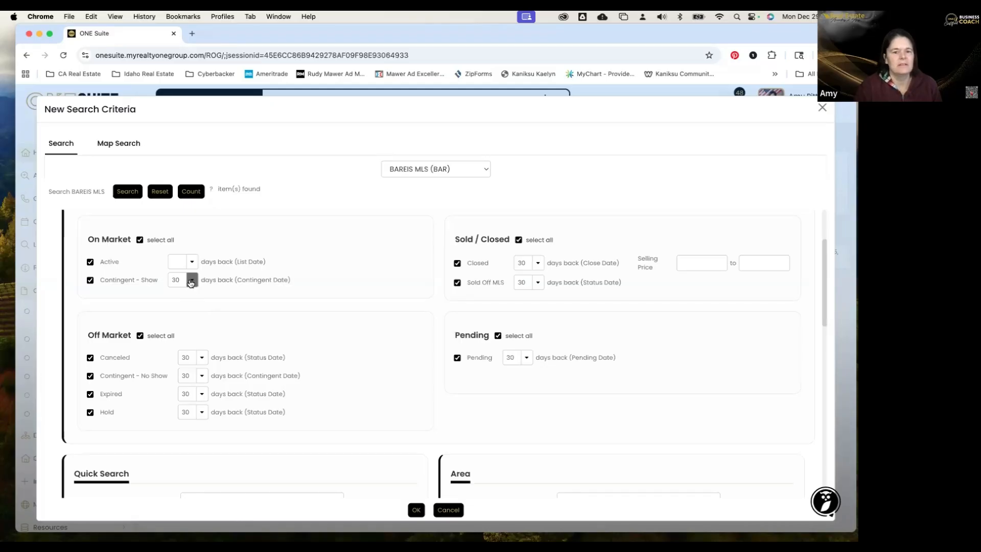
click(201, 378)
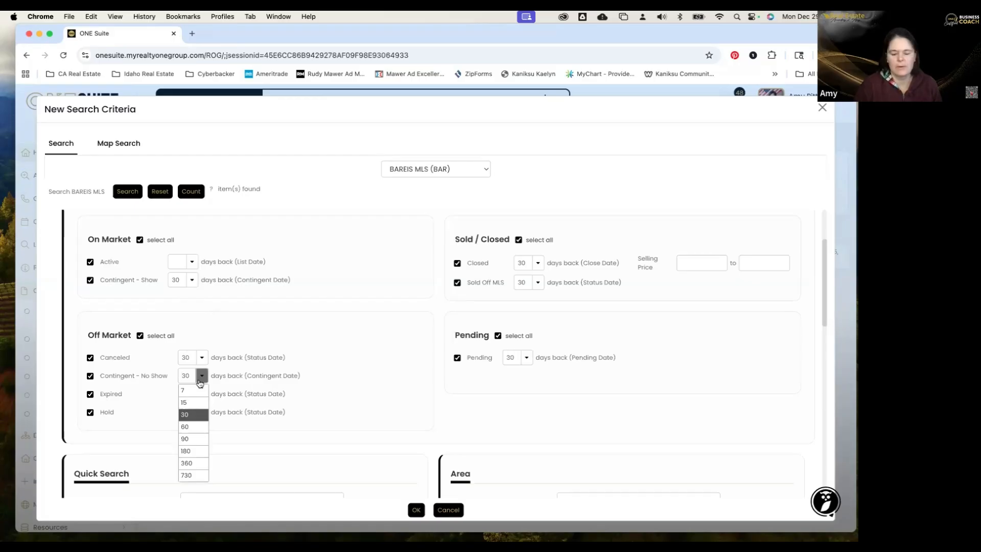
key(shift+Right)
key(shift+Right)
key(BackSpace)
click(192, 281)
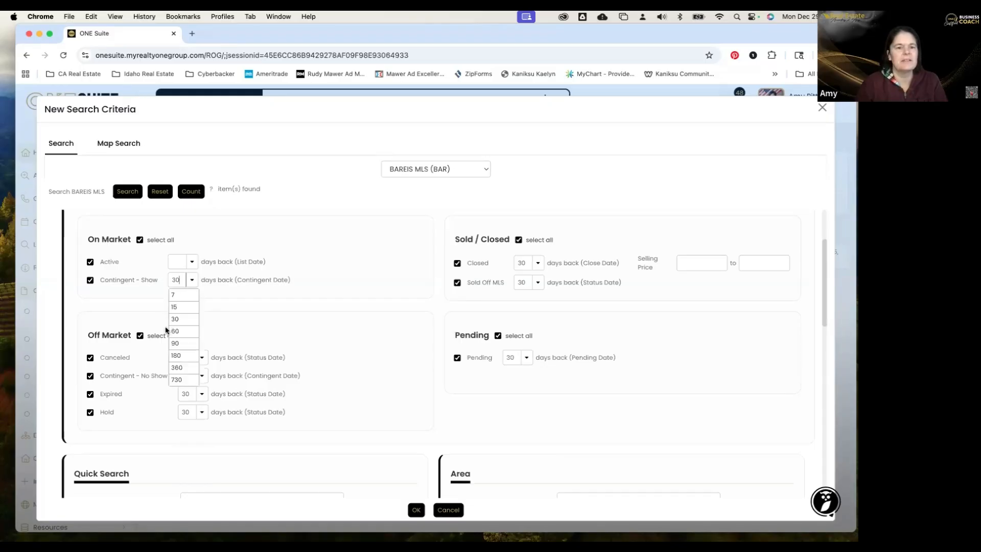
scroll(174, 317, down, 3)
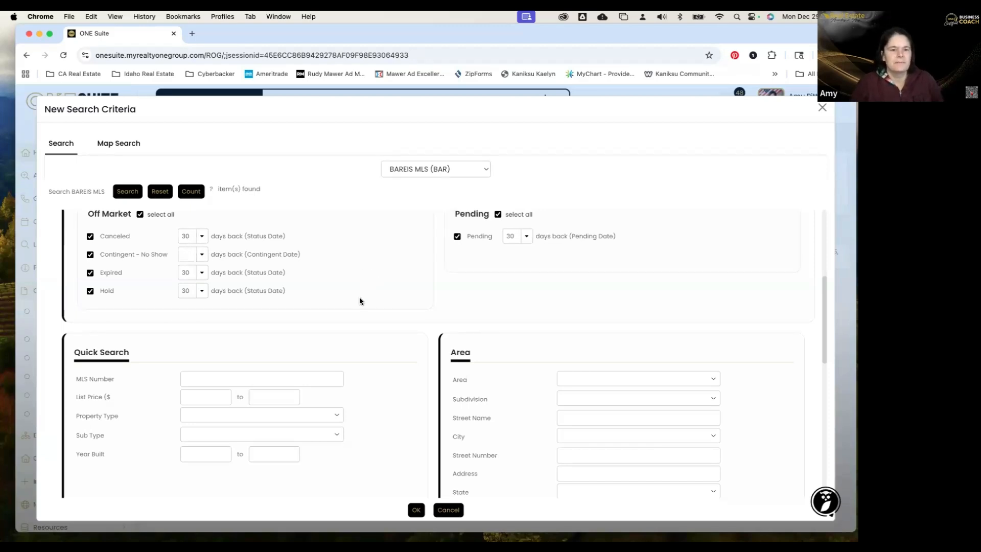
scroll(360, 297, down, 2)
scroll(184, 351, up, 5)
Clear the Contingent - Show days-back value and expand the Radius Search options.
click(191, 350)
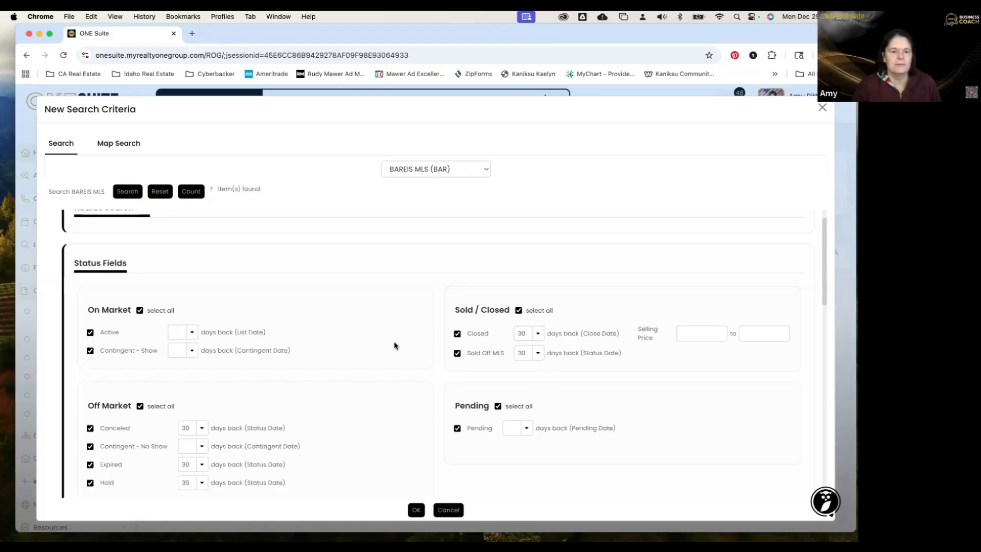
scroll(266, 302, up, 1)
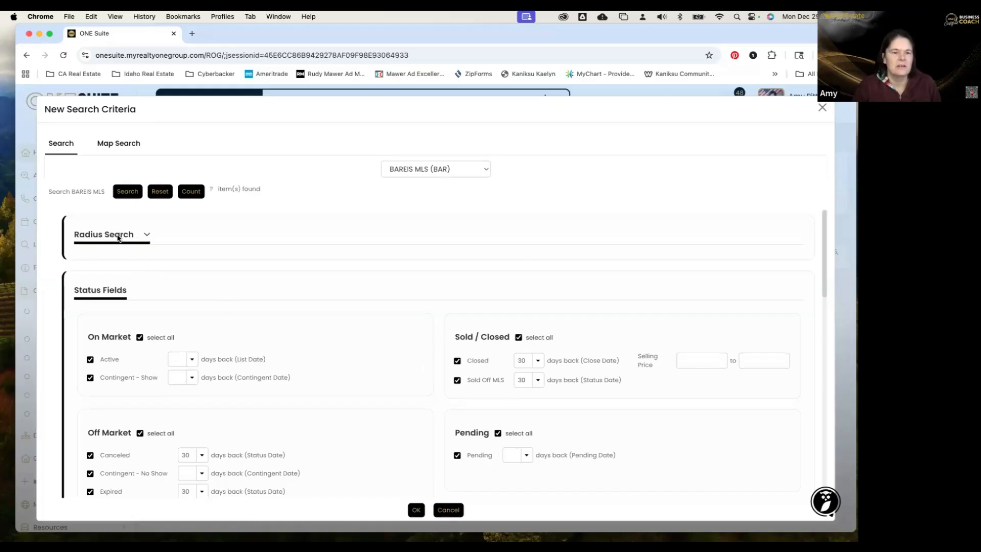
click(147, 236)
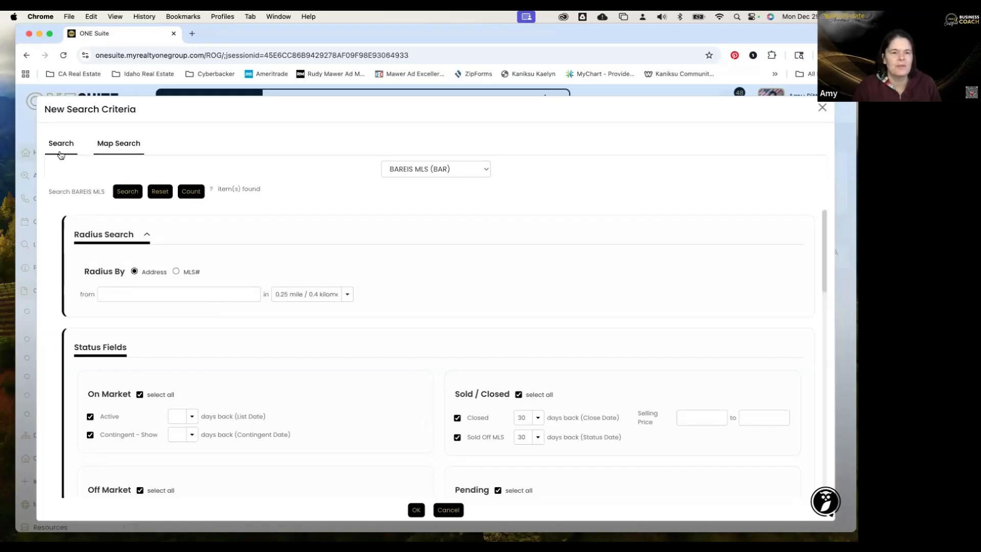
On Map Search, pan and zoom in two levels over Orchard Park in north Vacaville.
click(122, 149)
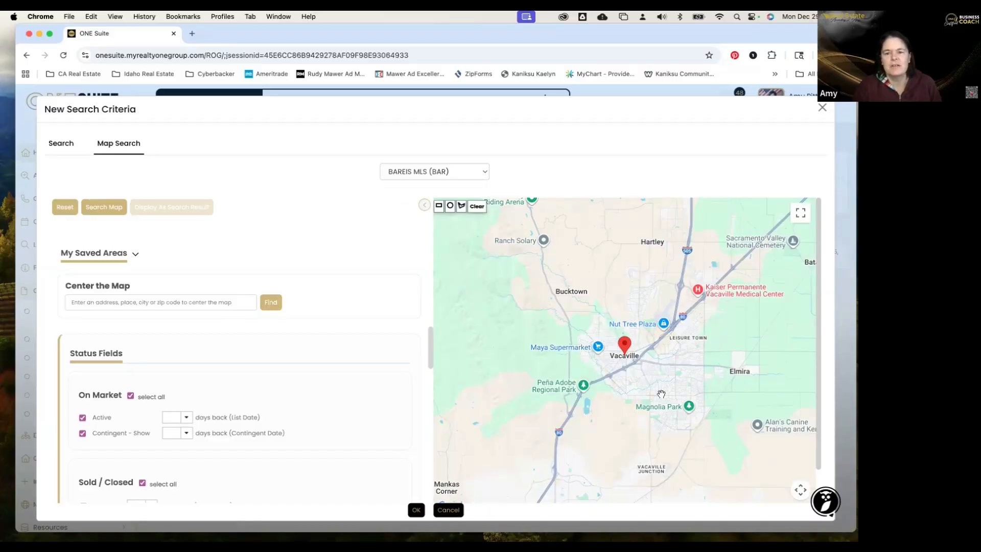
drag(652, 325, 628, 365)
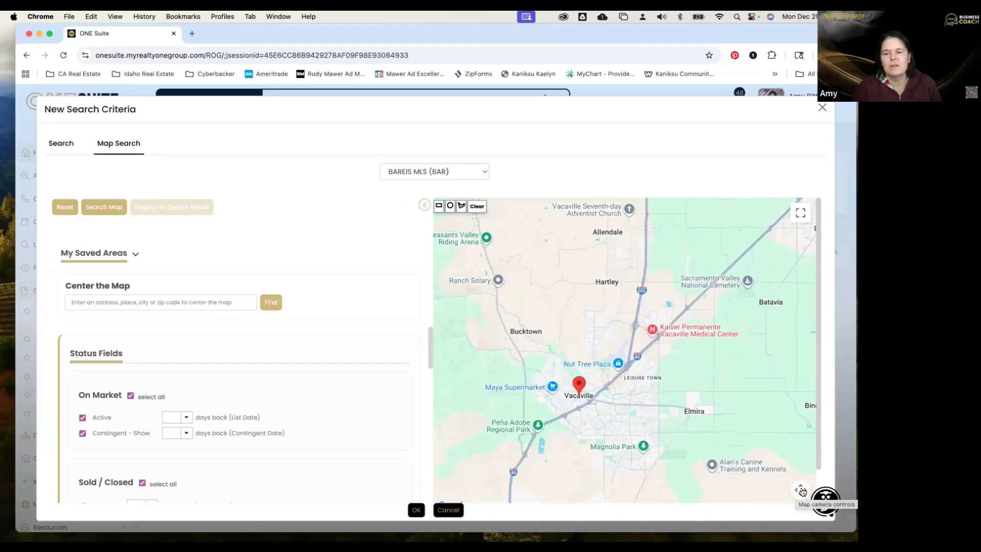
click(801, 490)
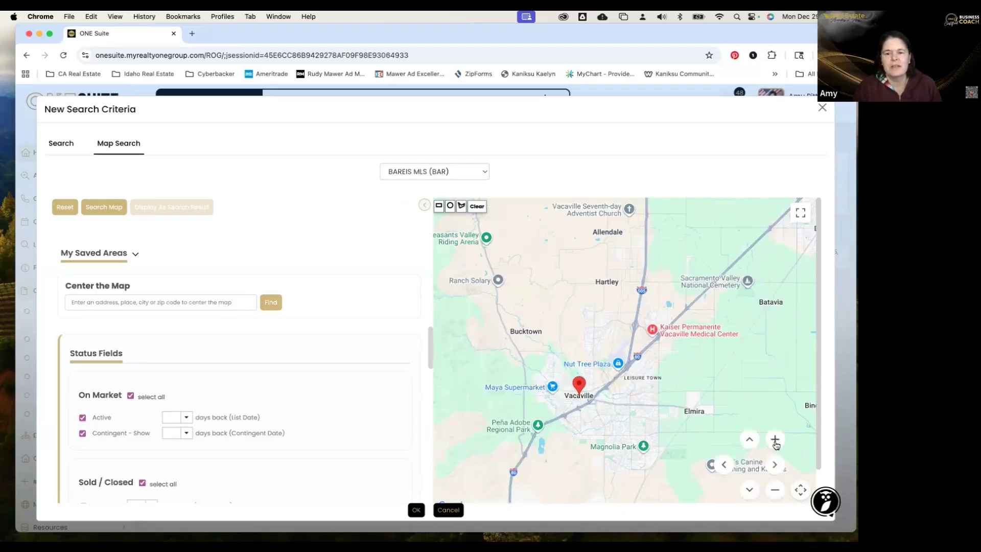
click(776, 440)
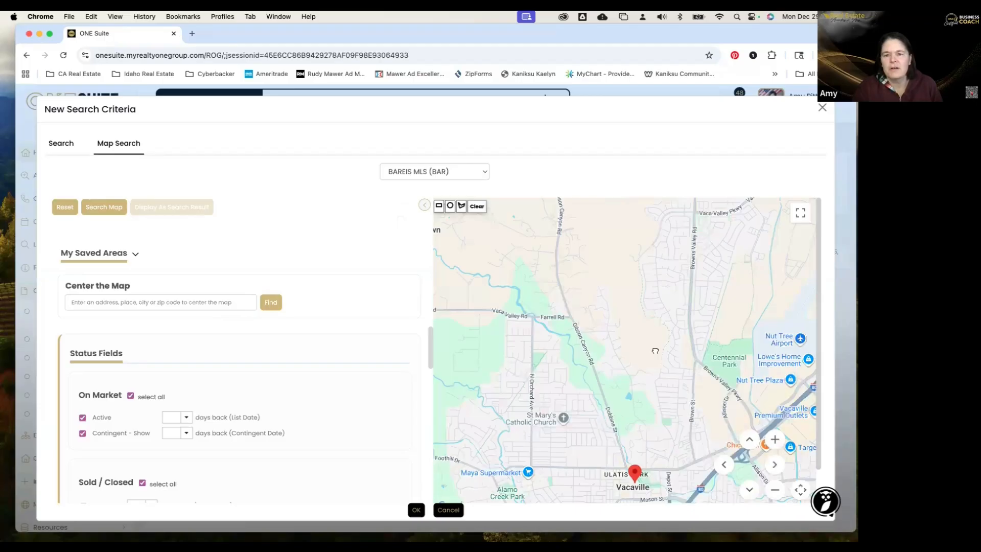
drag(621, 408, 656, 350)
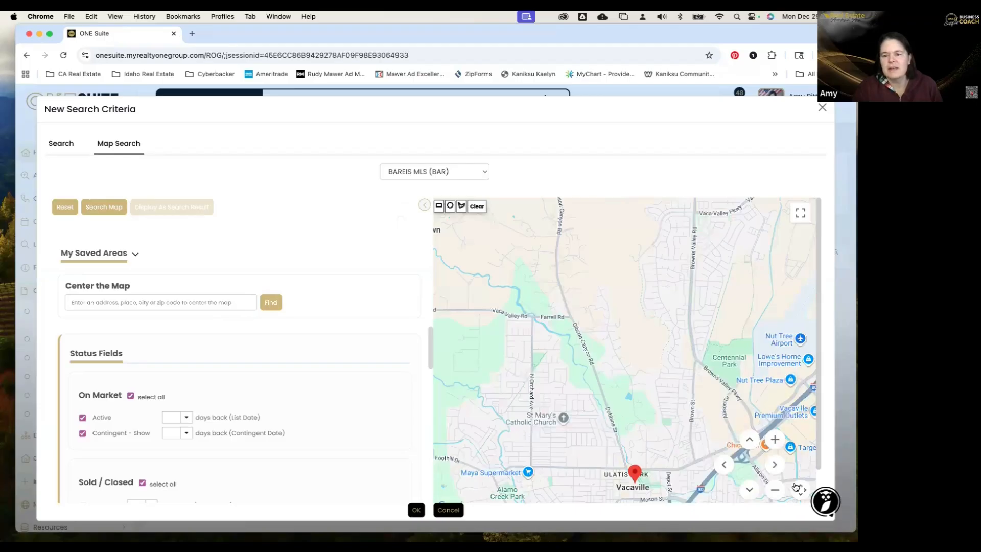
click(775, 440)
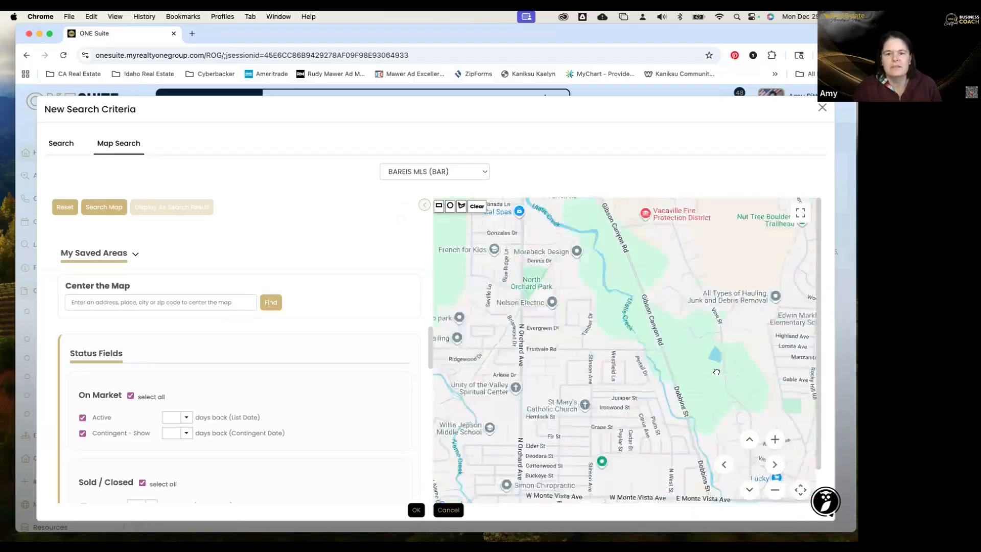
drag(714, 373, 711, 373)
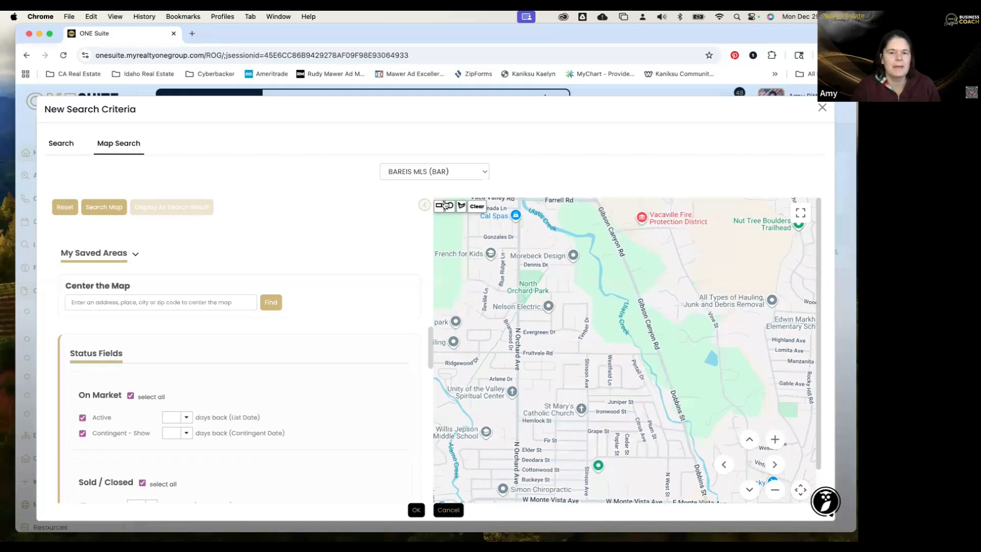
Draw a polygon around Orchard Park between Gibson Canyon Rd, Fruitvale Rd and N Orchard Ave.
click(462, 207)
click(100, 214)
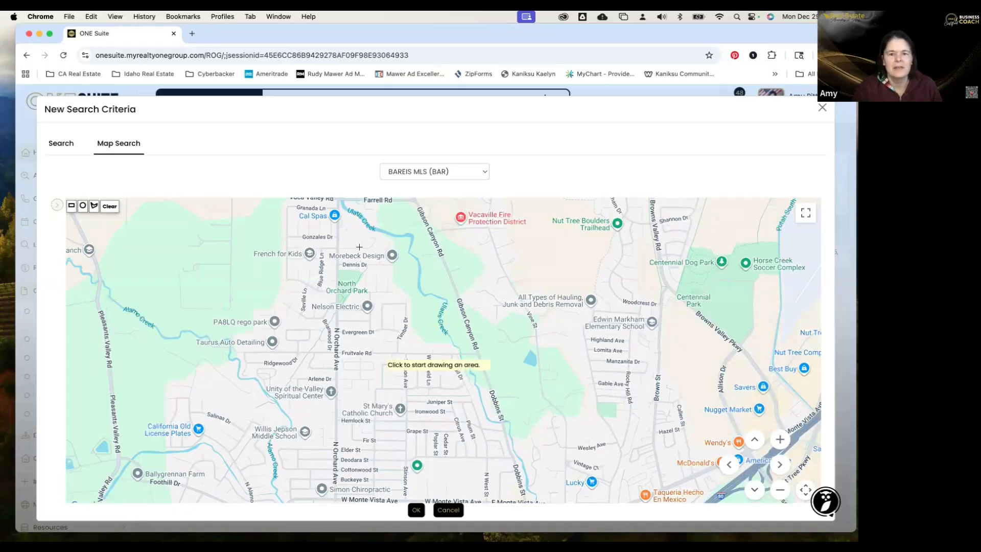
click(340, 209)
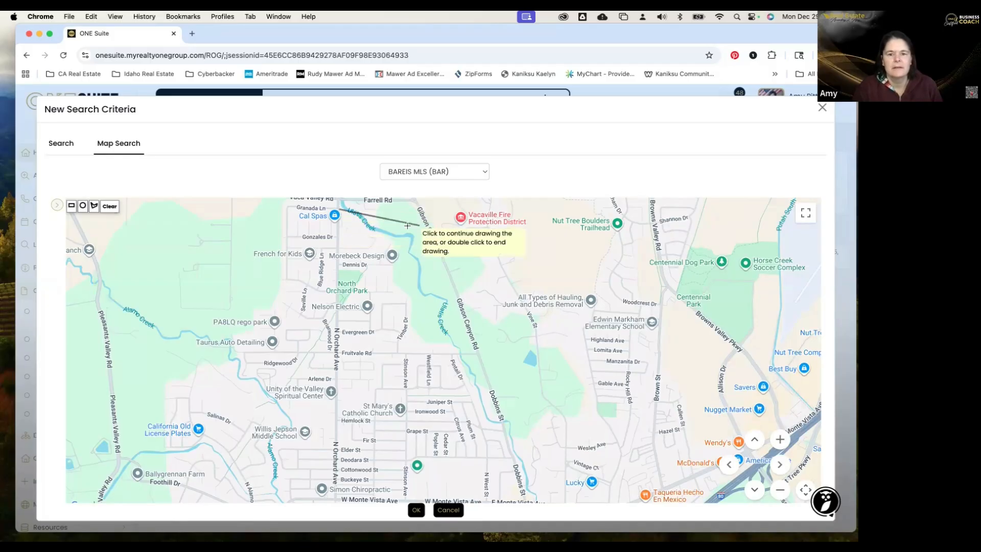
click(419, 225)
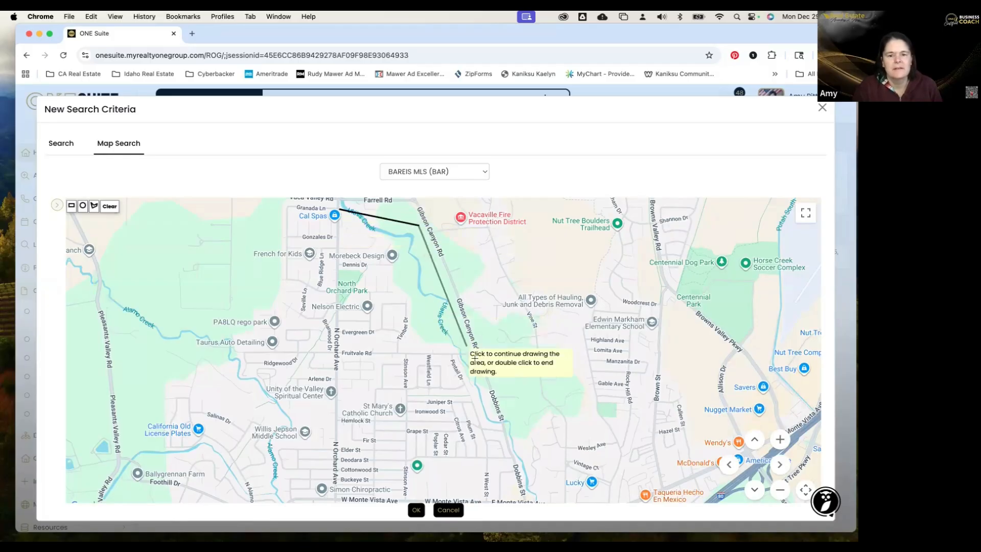
click(472, 349)
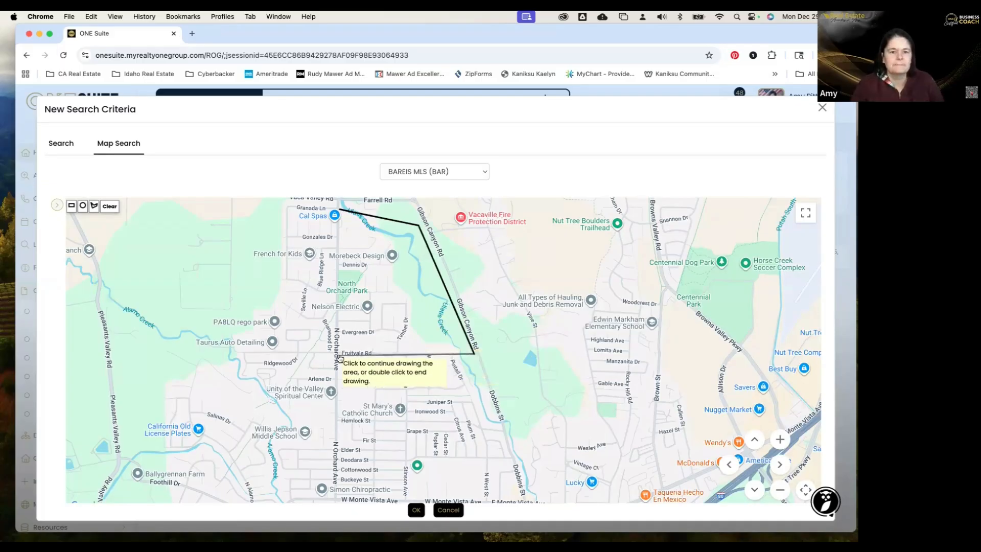
click(339, 353)
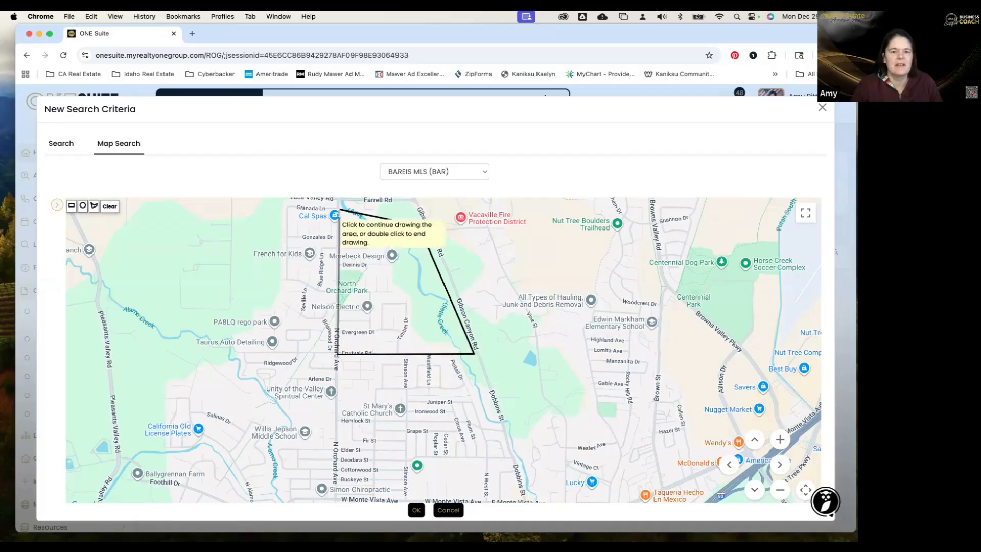
click(339, 212)
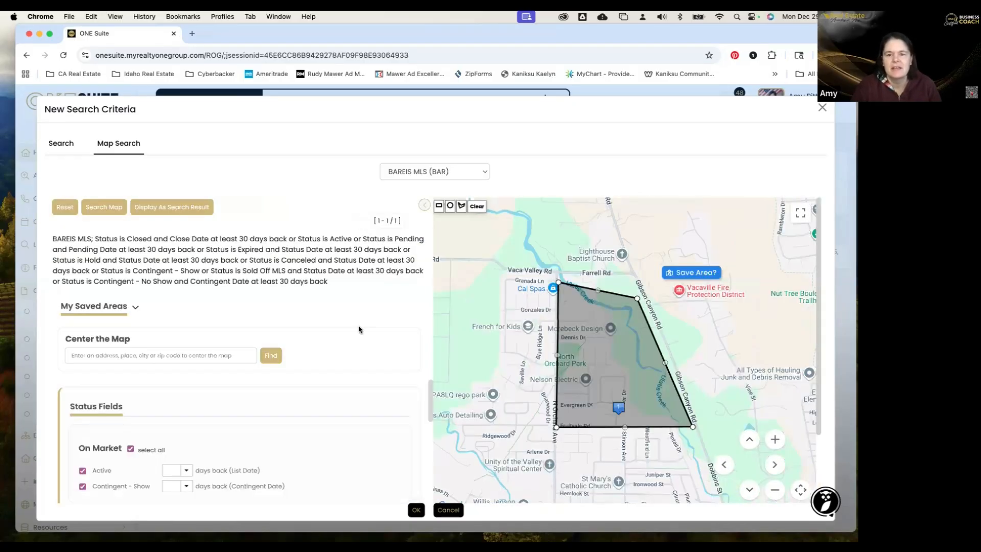
Save the drawn outline as area 'Orchard Park - Vacaville'.
click(693, 274)
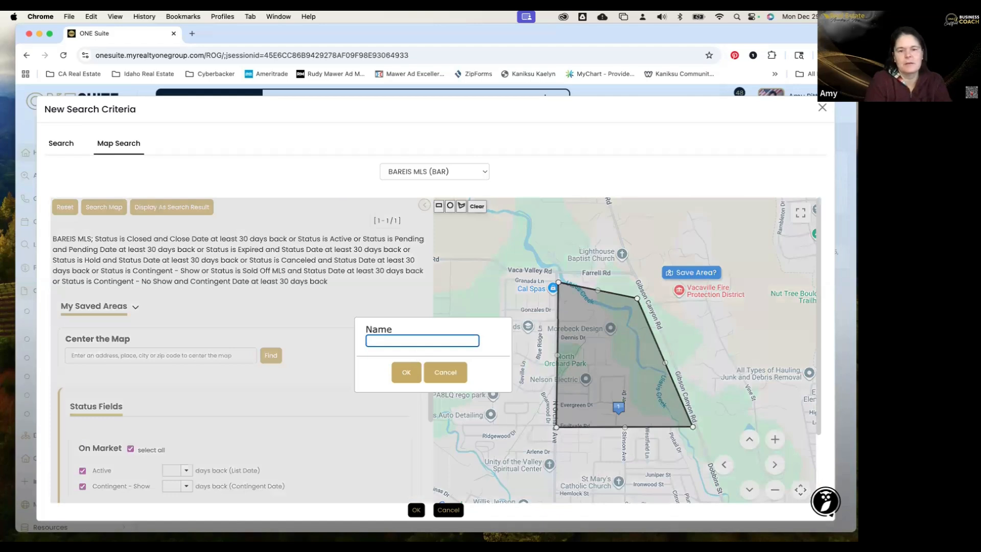
text(Orchard Park )
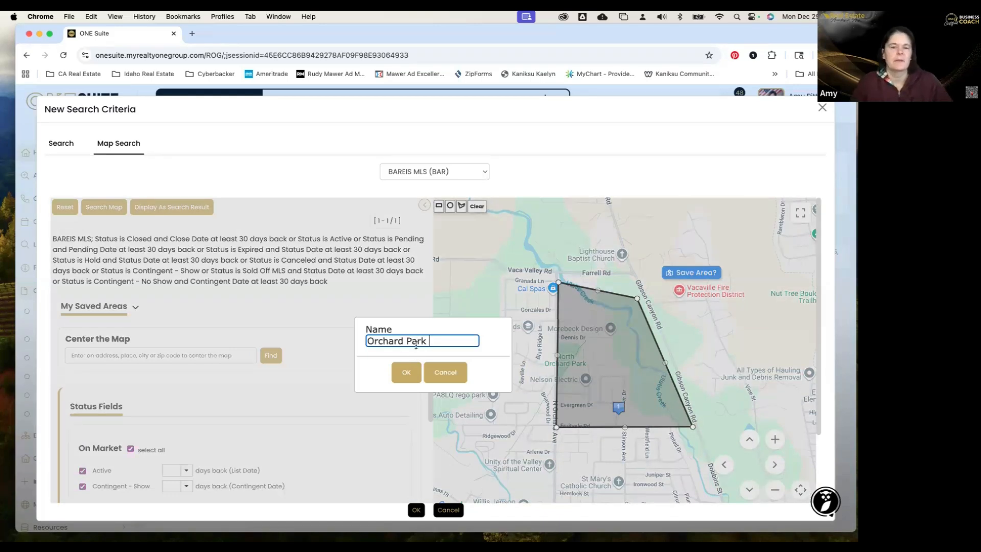
text(- Vacaville)
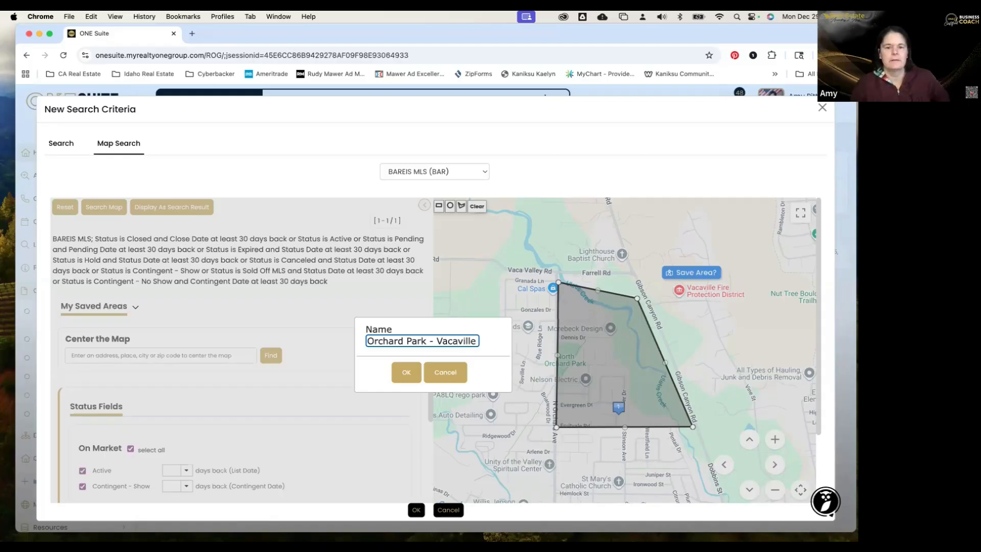
click(407, 374)
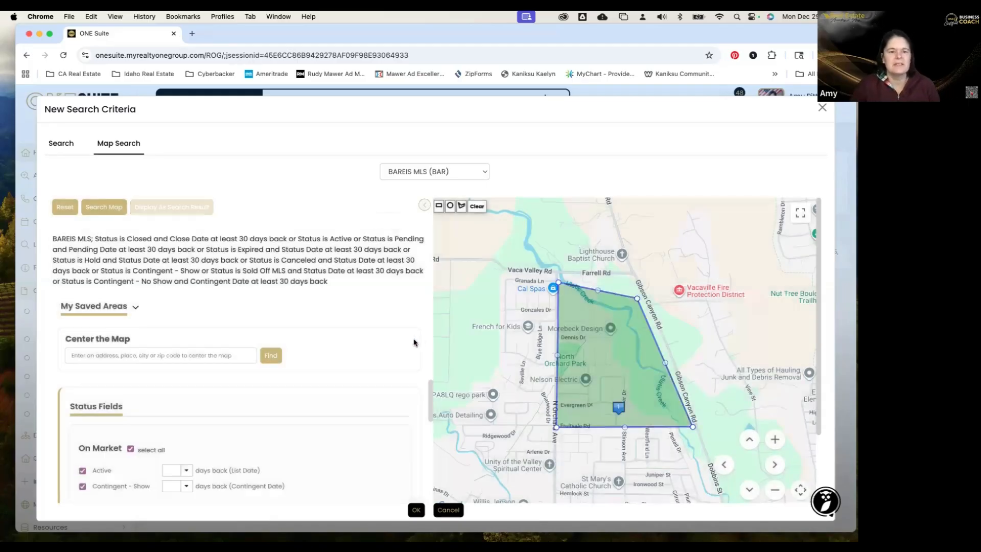
Show My Saved Areas, recentre the map on the Orchard Park outline, and pick the polygon tool.
click(136, 309)
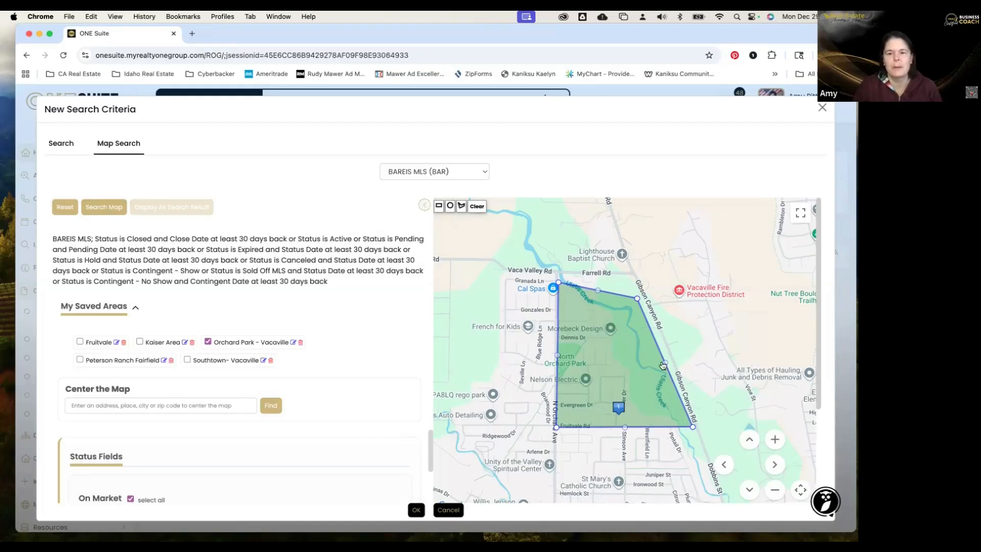
mouse_move(641, 366)
mouse_down()
mouse_move(663, 337)
mouse_move(677, 348)
mouse_up()
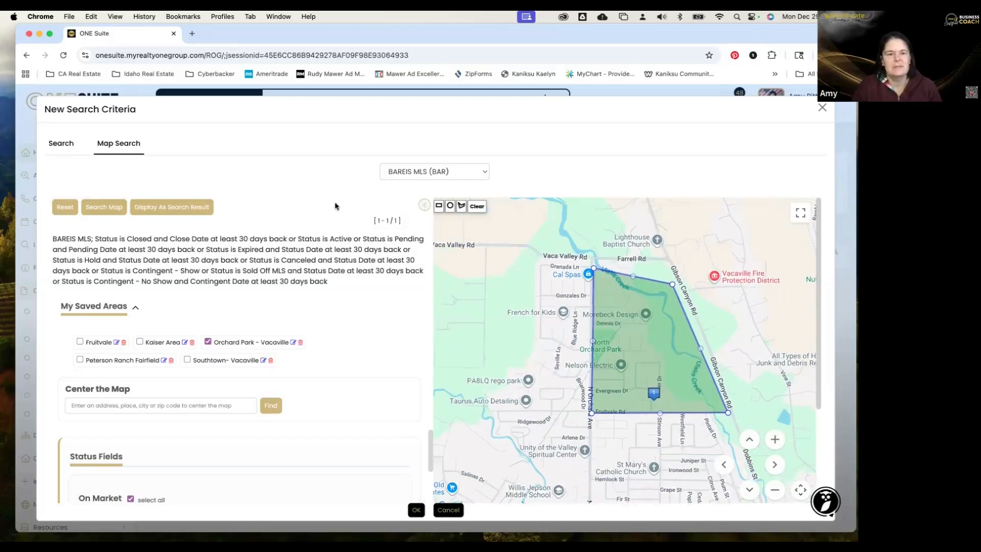
click(461, 206)
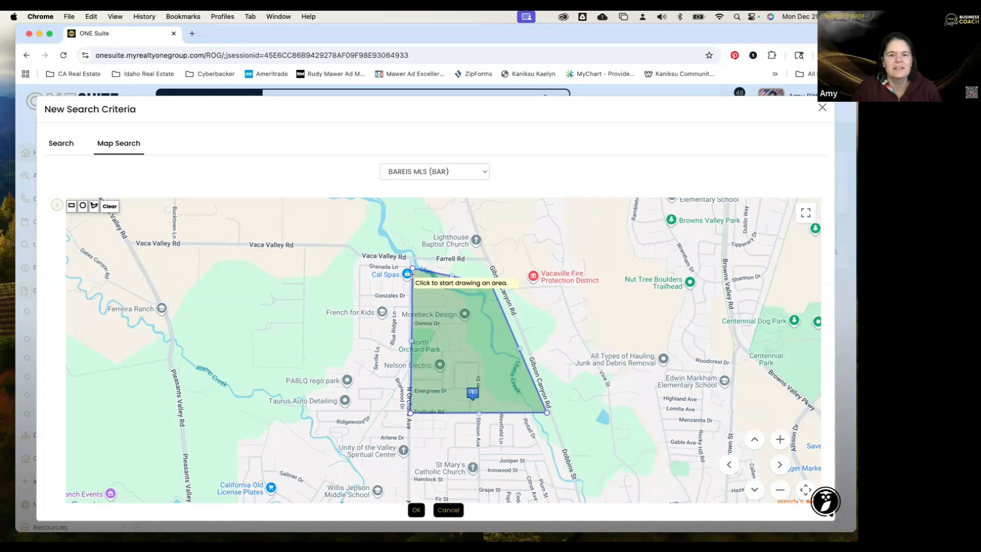
Outline a second area west of Orchard Park near Blue Ridge Ln, then zoom out and recentre.
click(371, 275)
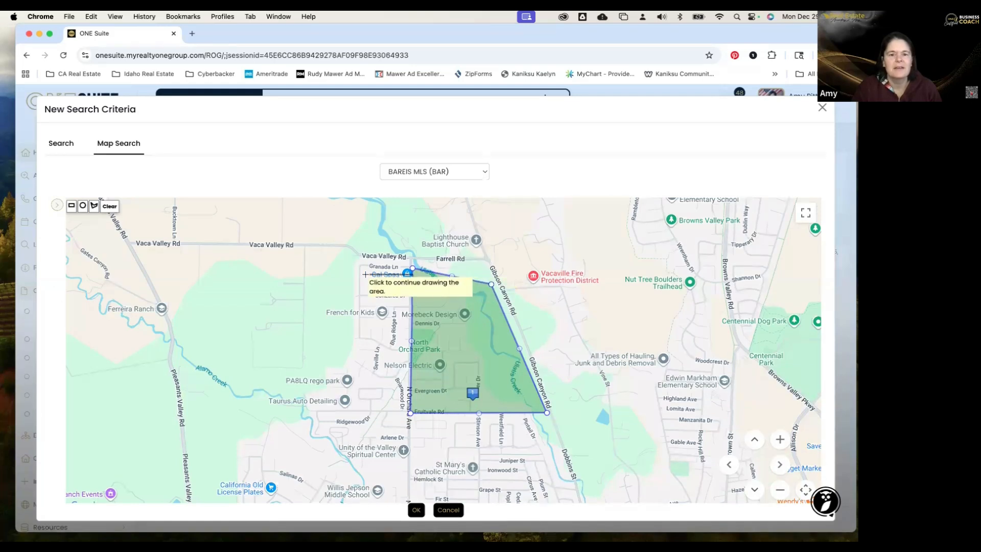
click(362, 292)
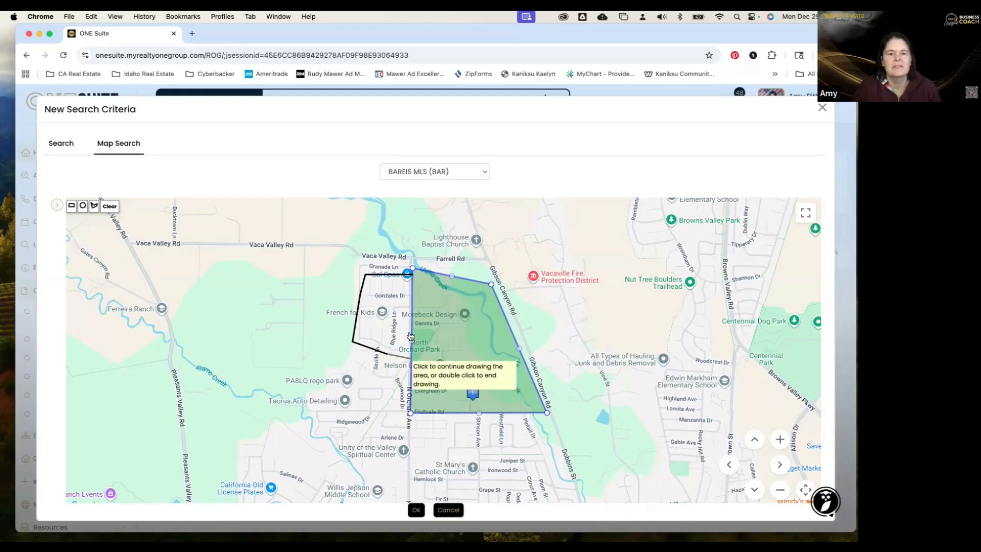
click(410, 358)
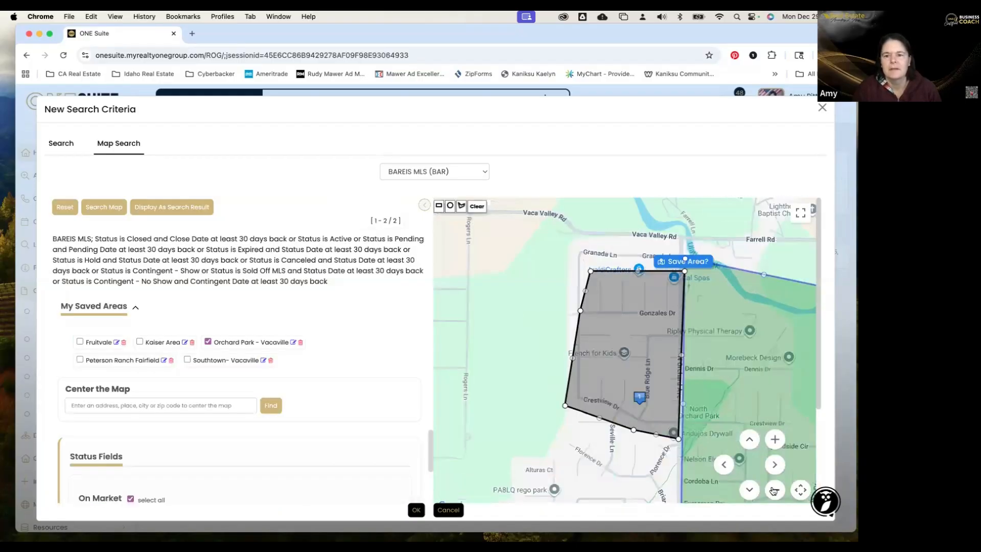
click(774, 490)
click(774, 491)
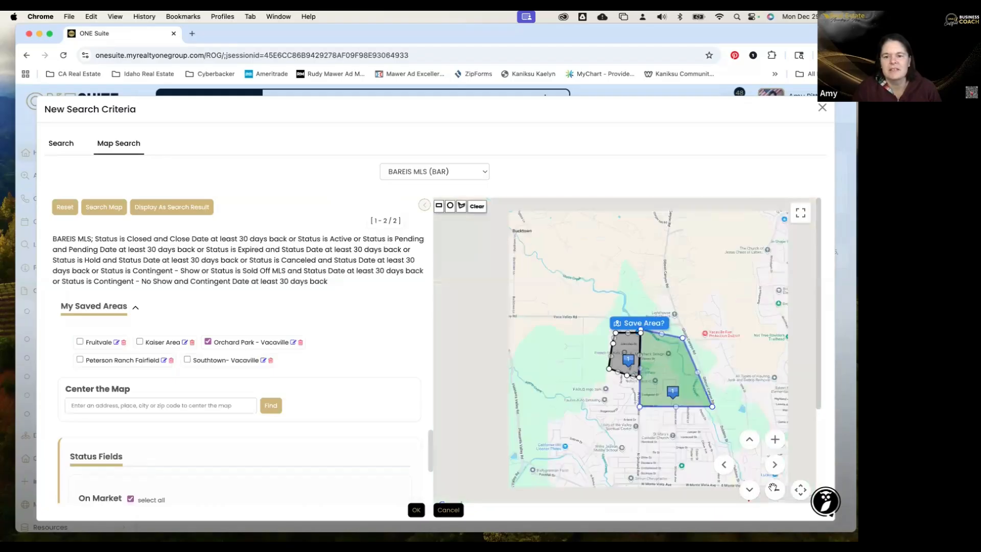
drag(590, 394, 499, 348)
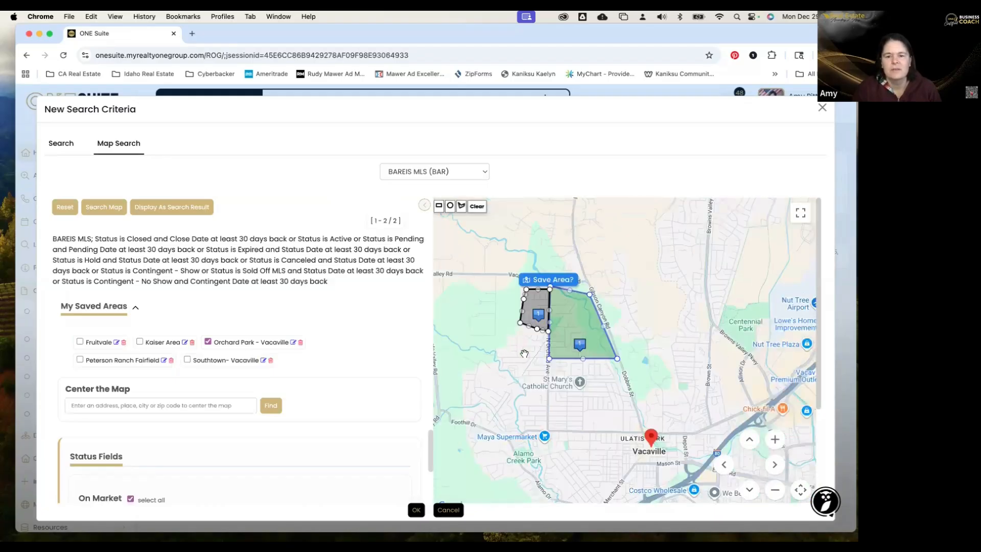
click(461, 207)
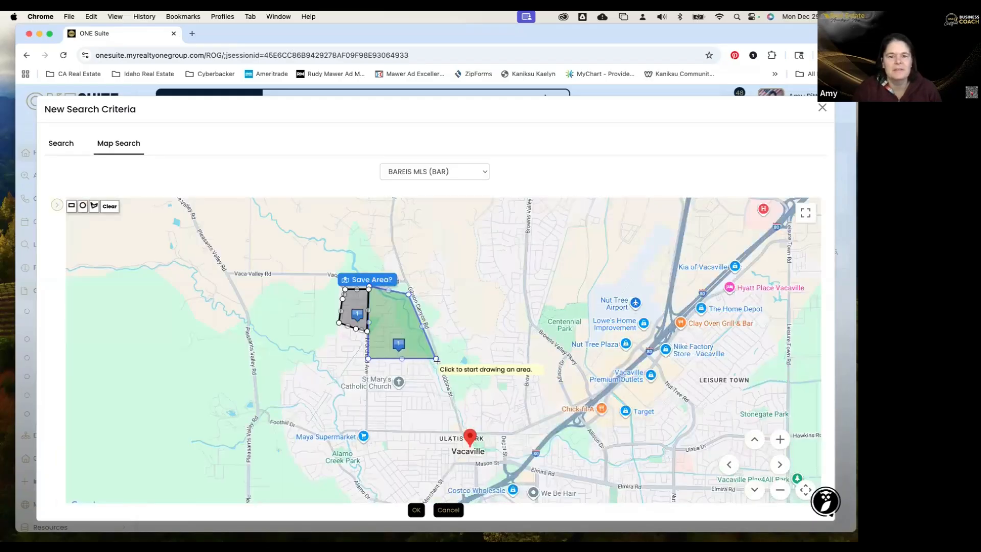
Outline a third area south of Orchard Park near St Mary's, then zoom out.
click(447, 384)
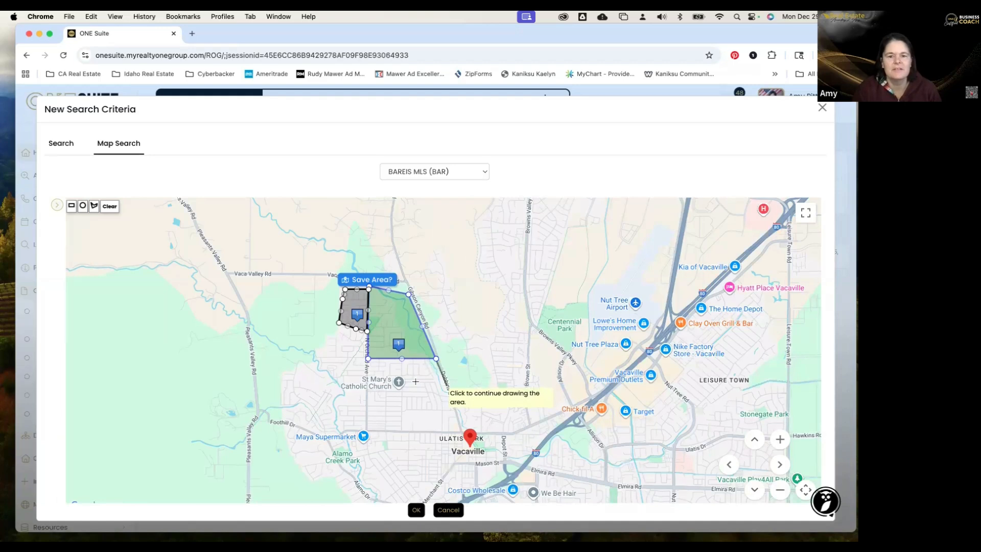
click(368, 389)
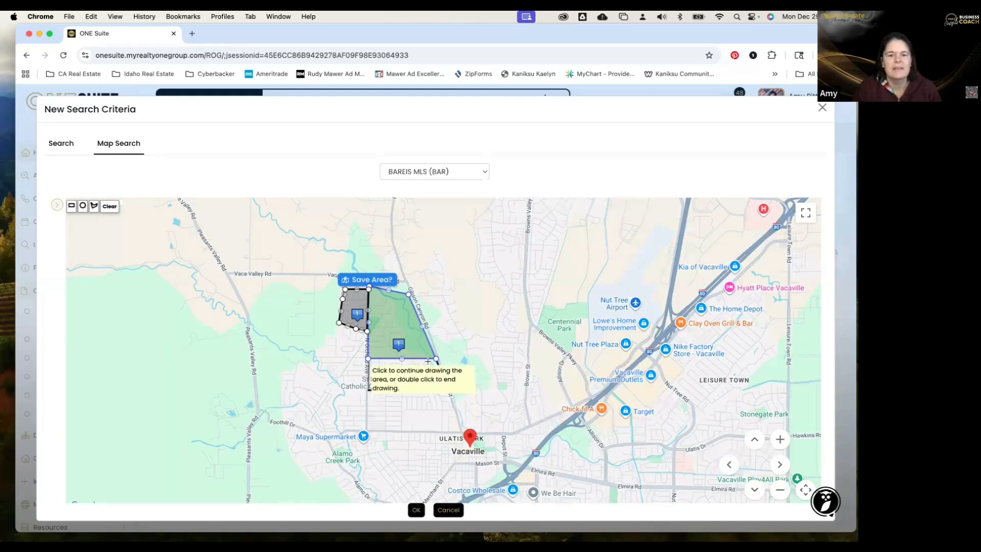
click(369, 361)
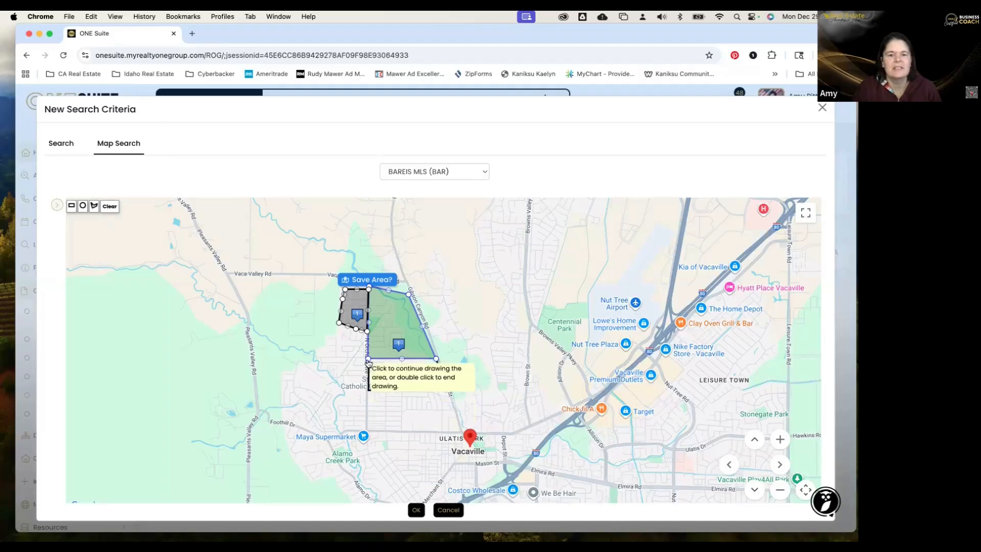
double_click(436, 360)
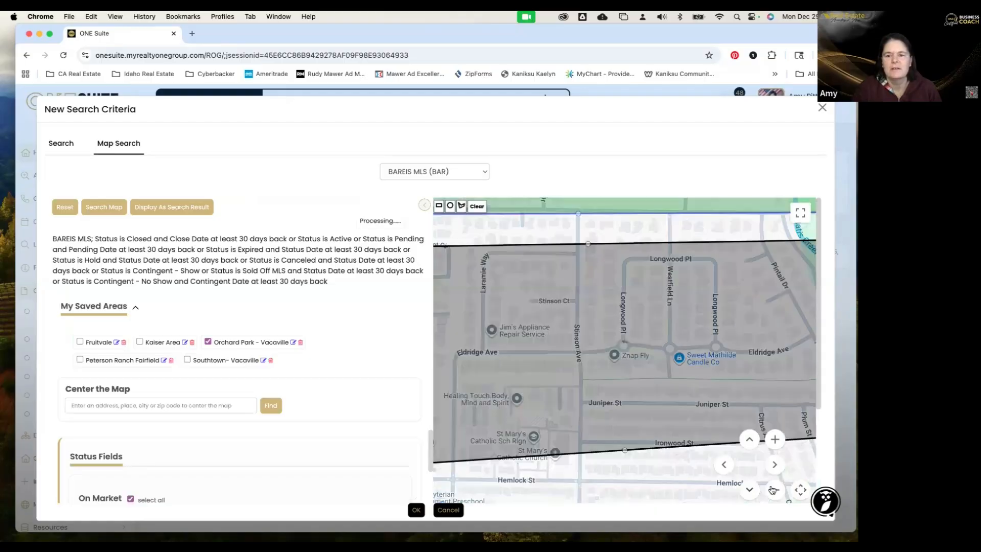
click(775, 490)
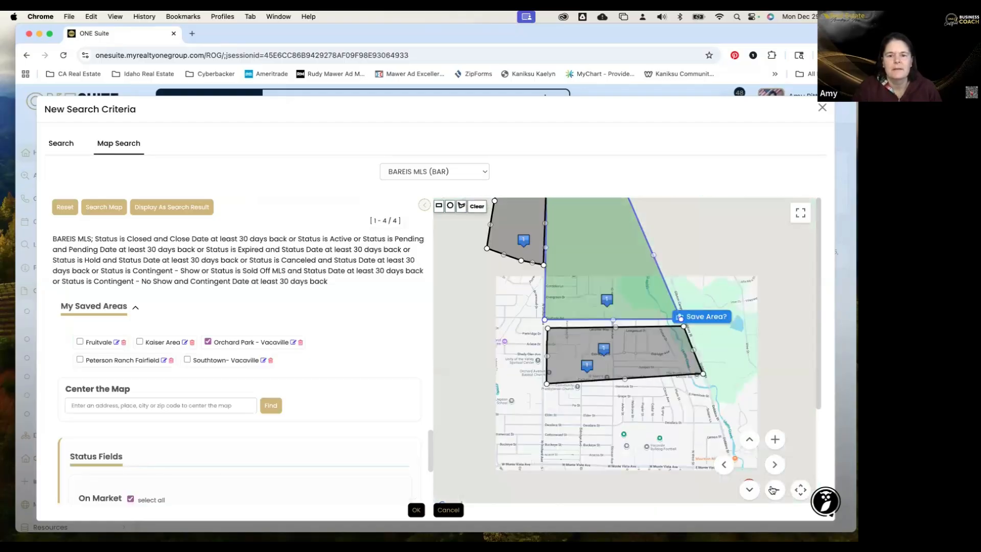
click(462, 207)
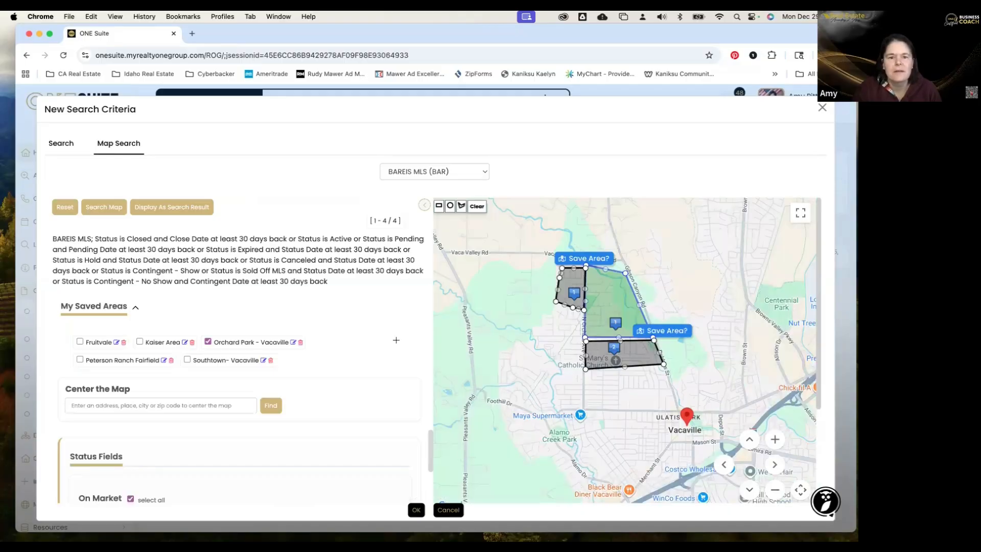
Draw a wedge-shaped area west of Orchard Park along Fruitvale Rd, then zoom out to see all areas.
click(356, 337)
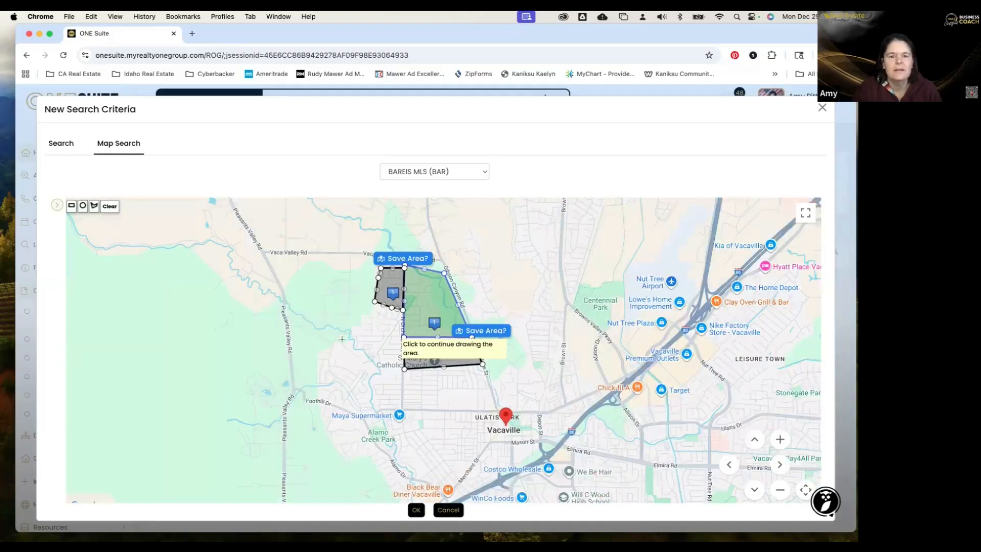
click(321, 335)
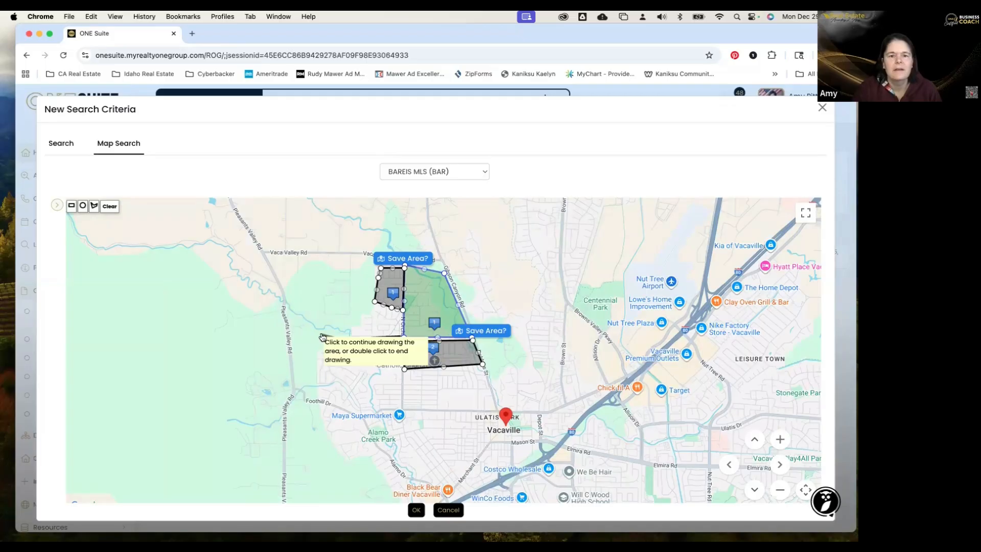
click(376, 302)
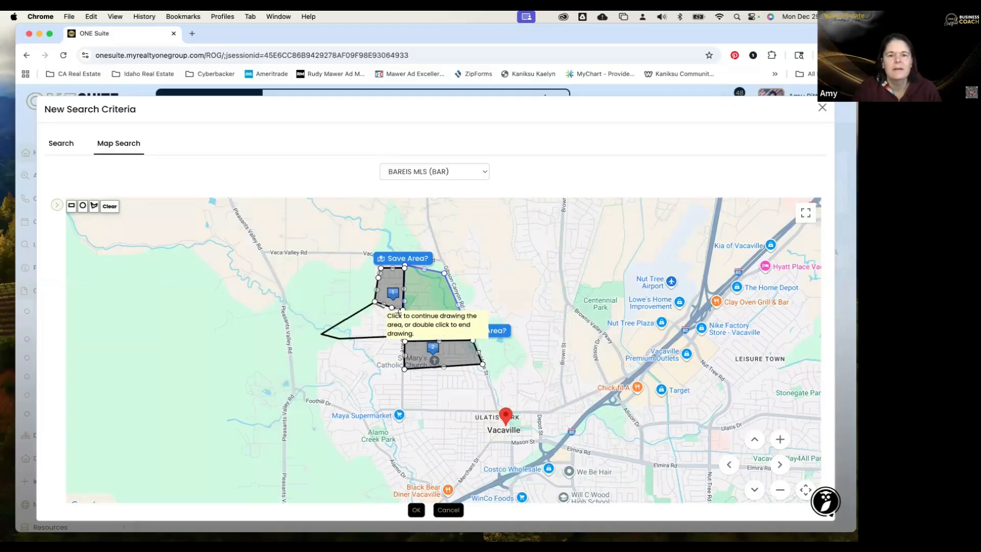
click(404, 310)
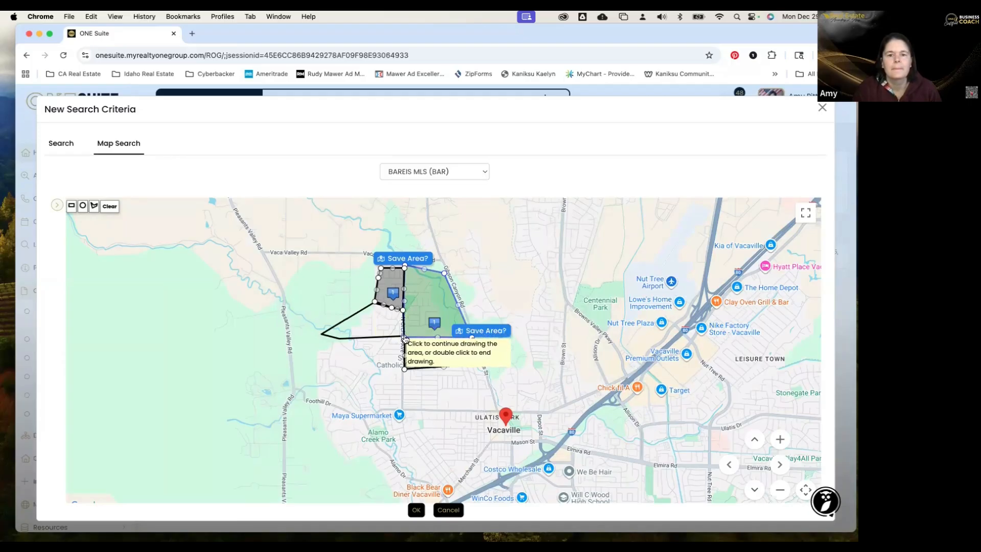
click(482, 364)
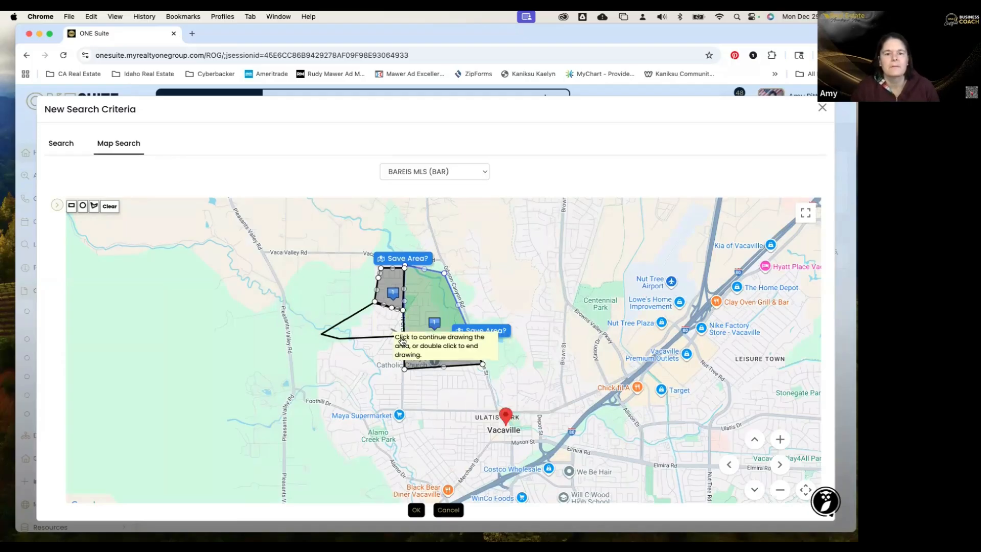
double_click(401, 339)
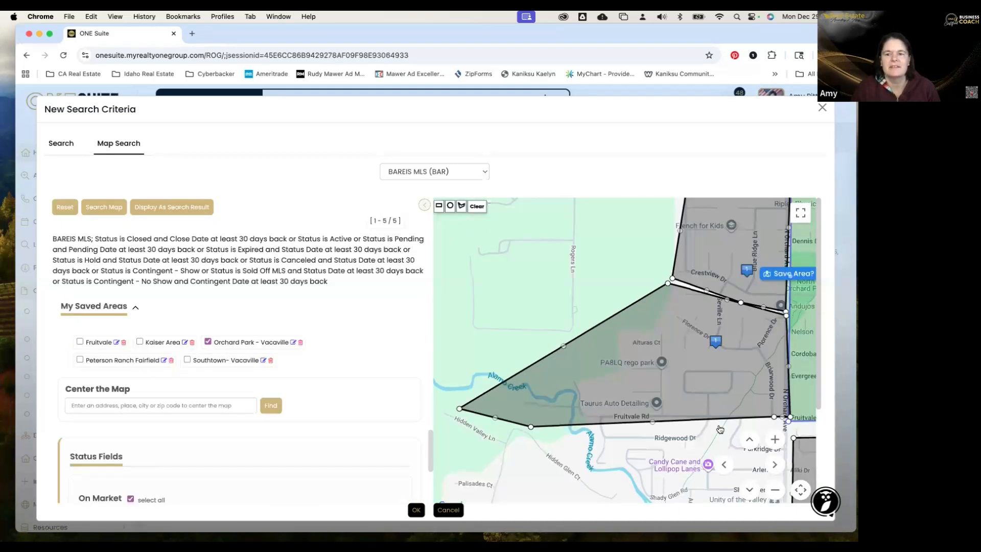
click(777, 490)
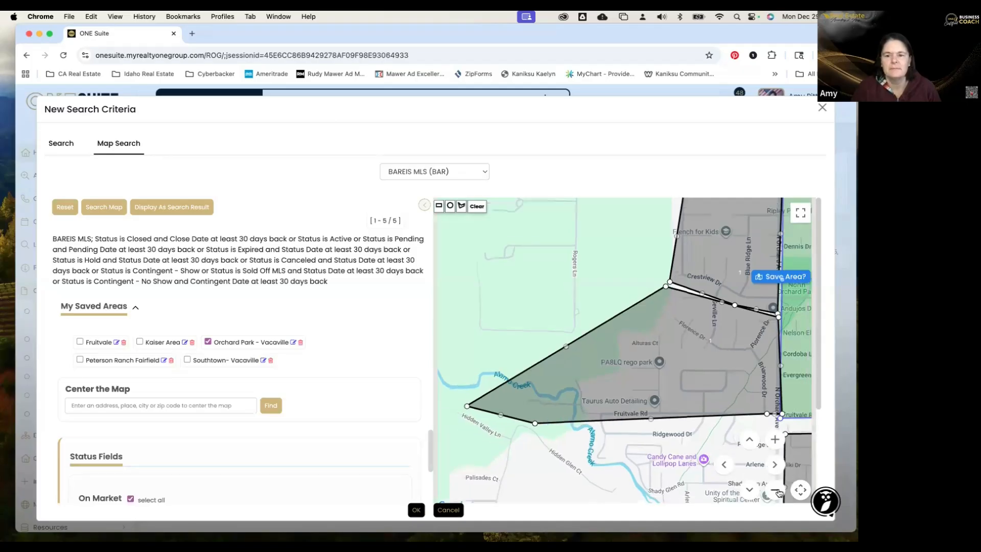
click(778, 492)
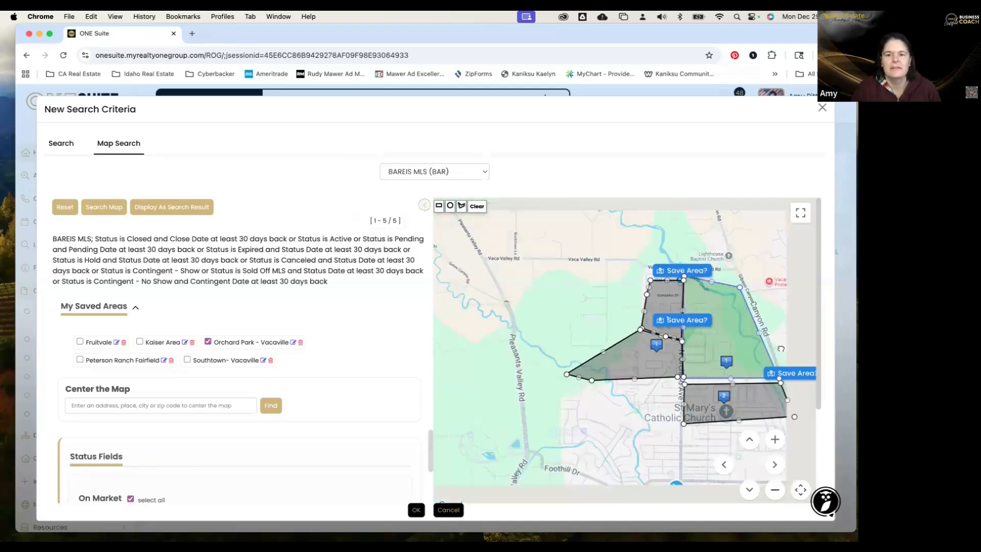
drag(795, 347, 737, 312)
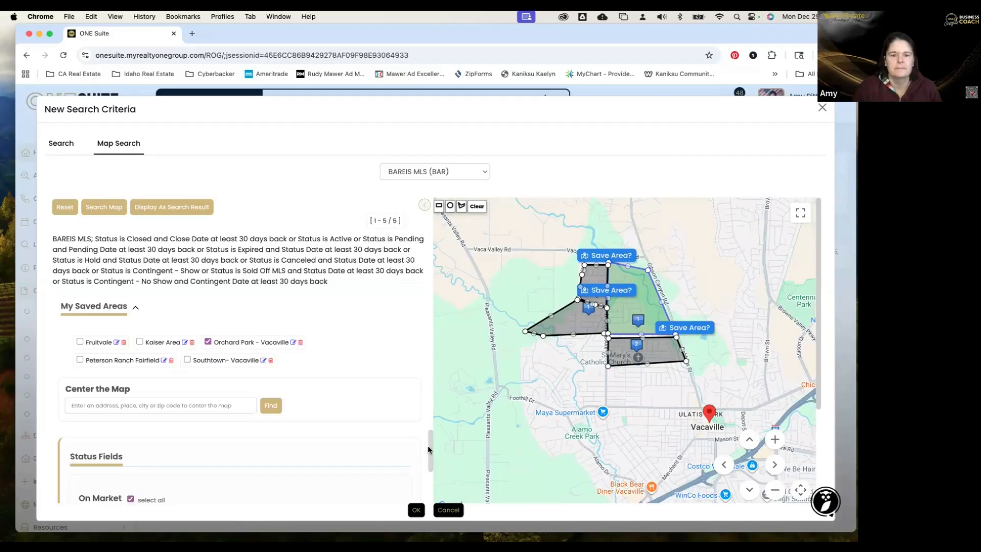
Delete the 30-day days-back value on the Contingent - No Show status, leaving it blank.
scroll(430, 462, down, 2)
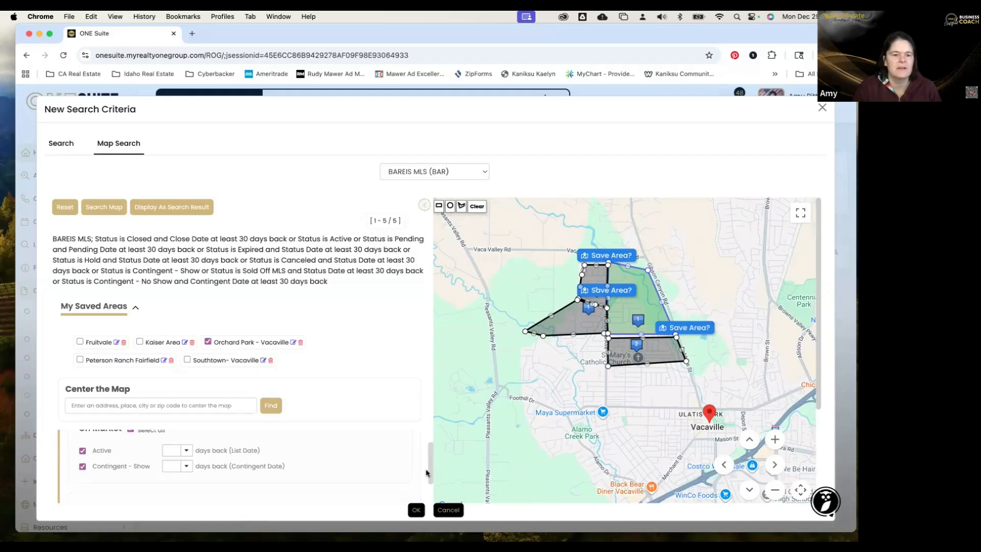
scroll(427, 473, down, 3)
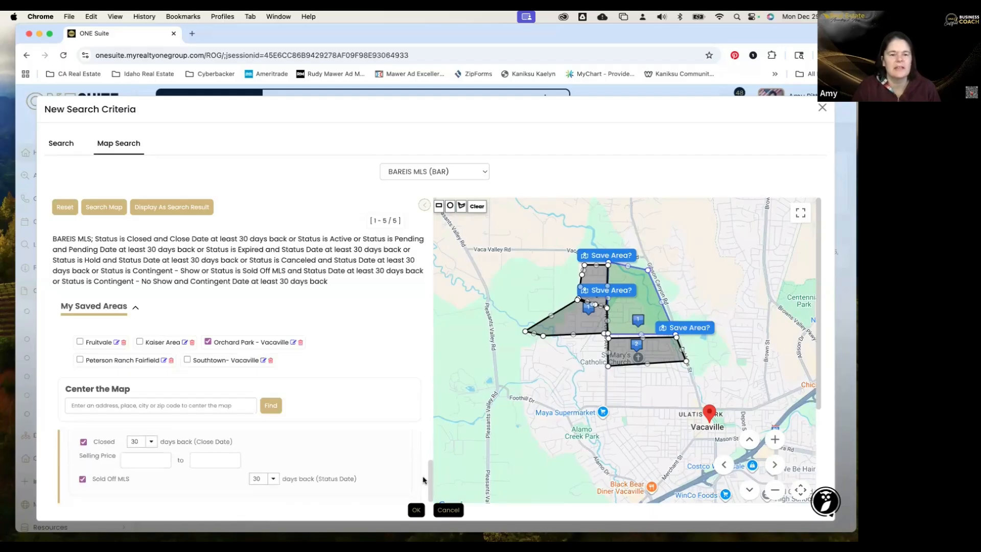
scroll(420, 487, down, 1)
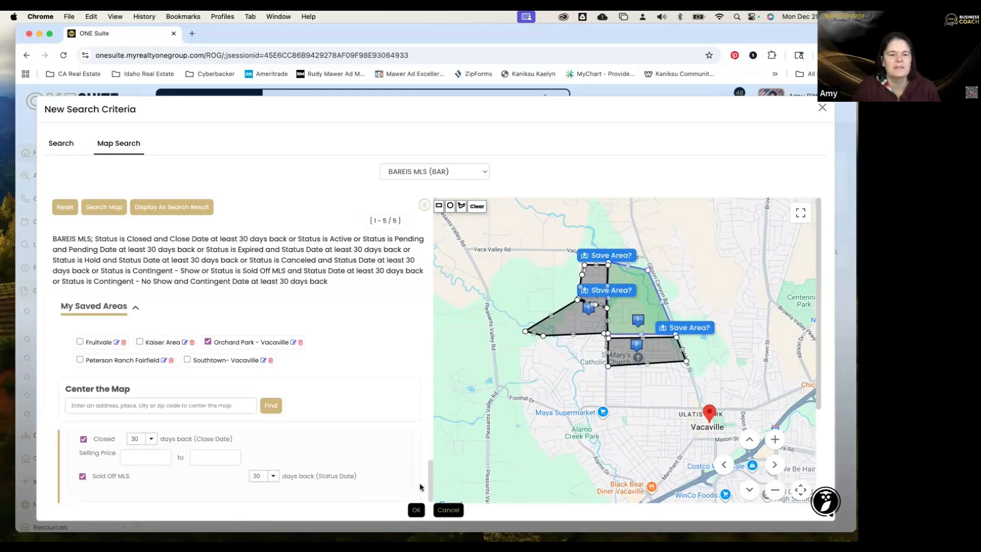
scroll(420, 487, down, 5)
scroll(180, 465, up, 1)
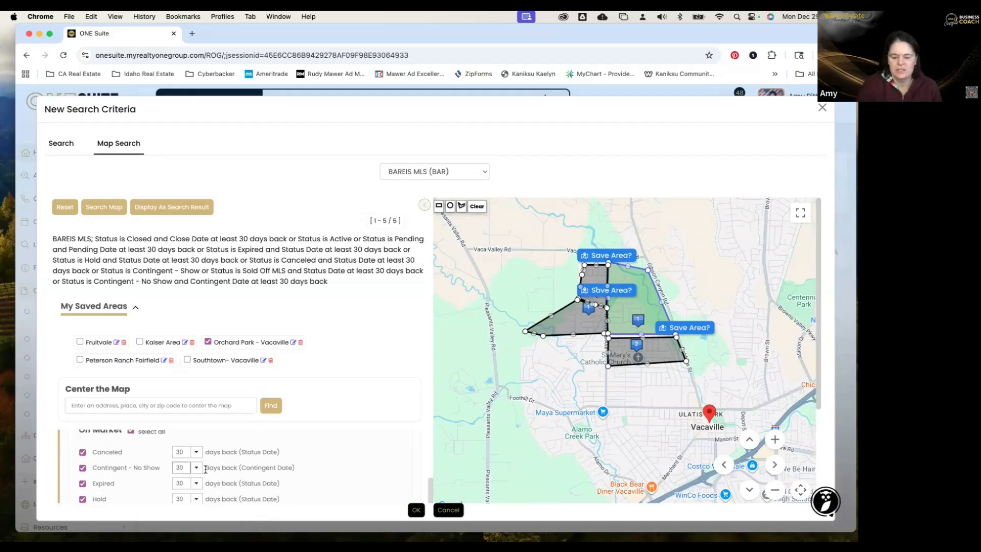
double_click(183, 467)
key(BackSpace)
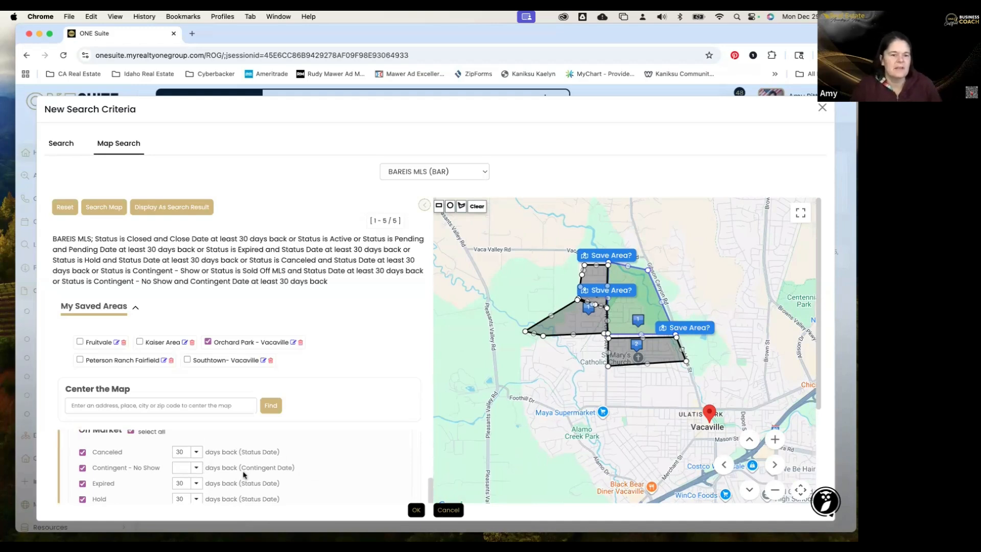
scroll(245, 476, down, 3)
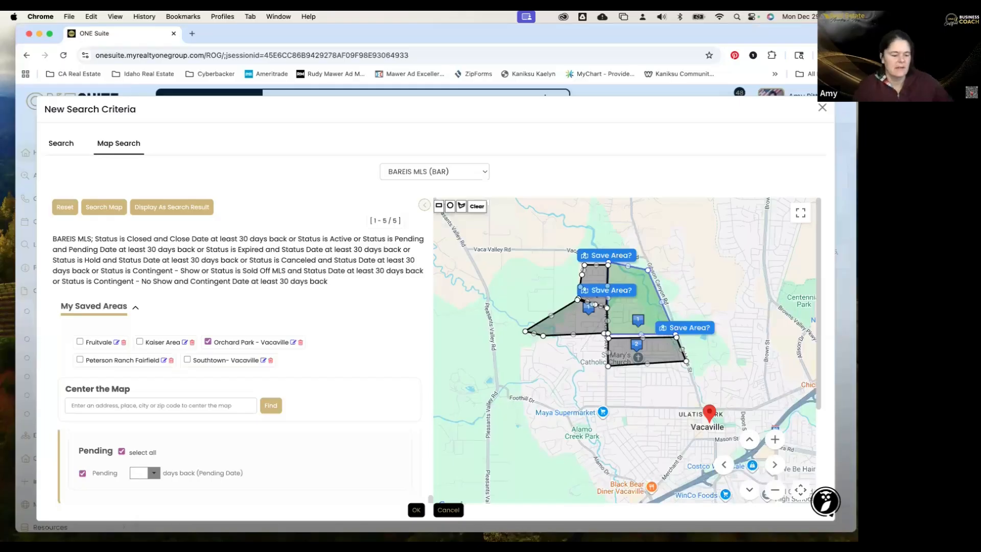
scroll(280, 505, down, 3)
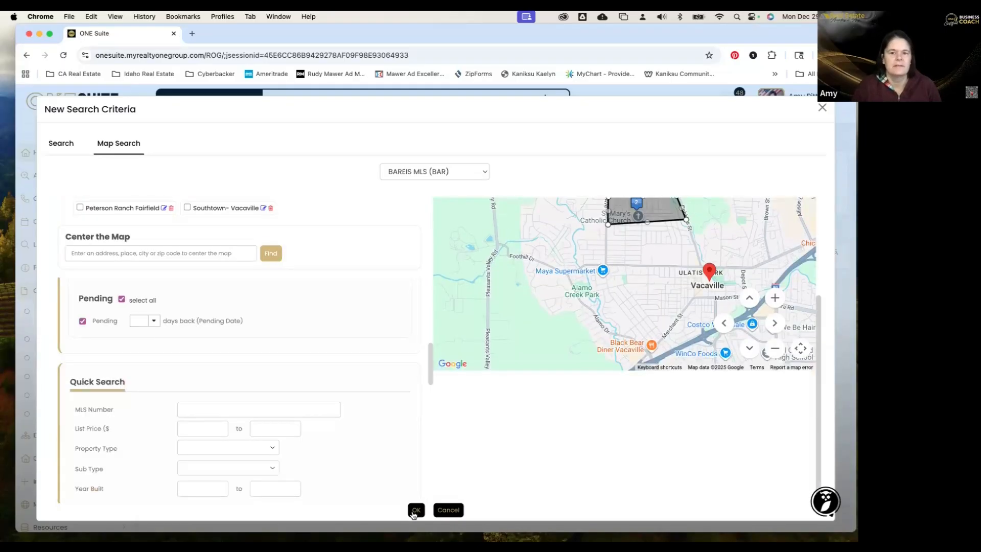
Apply the map-search criteria and save the initial intro 'create intro email! use AI to assist!'.
click(415, 510)
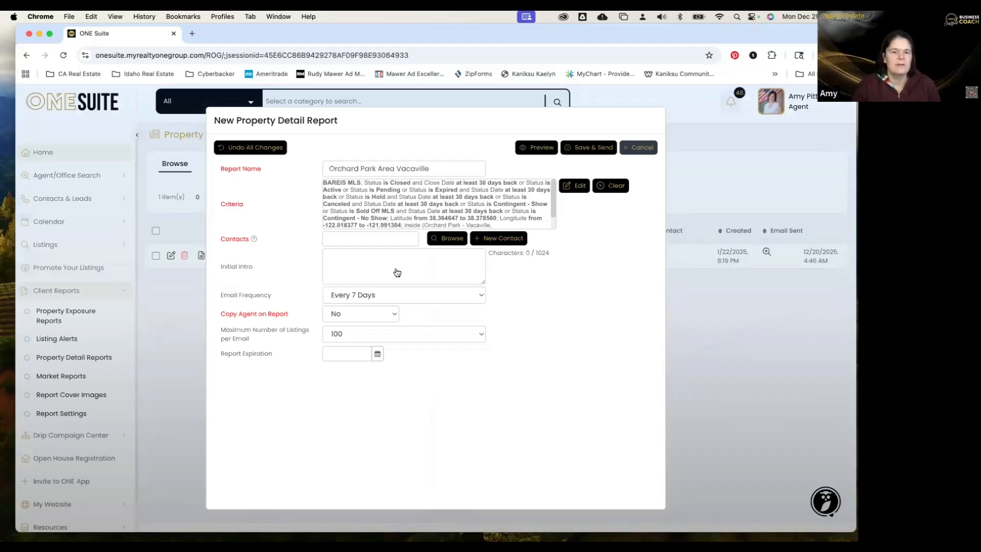
click(387, 259)
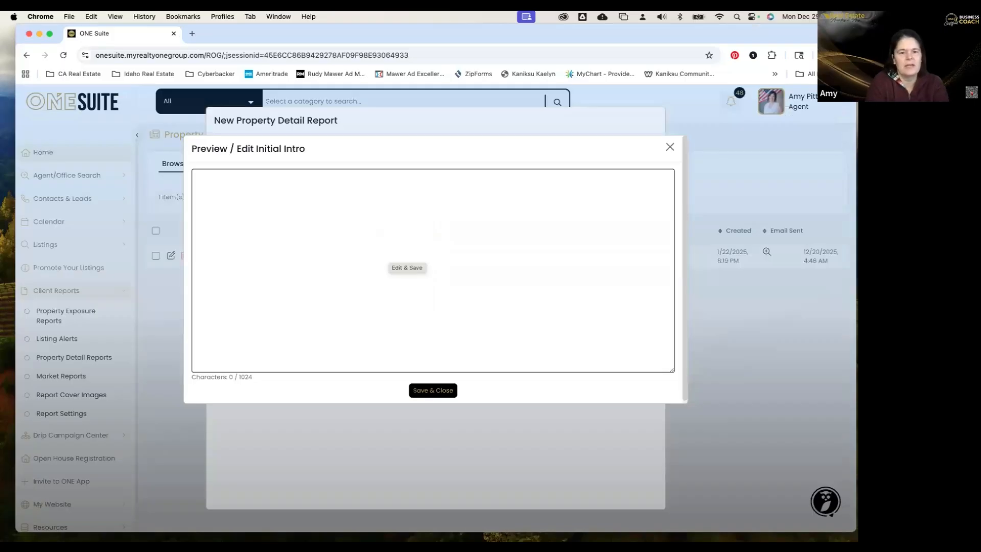
text(create intor)
key(BackSpace)
text(o )
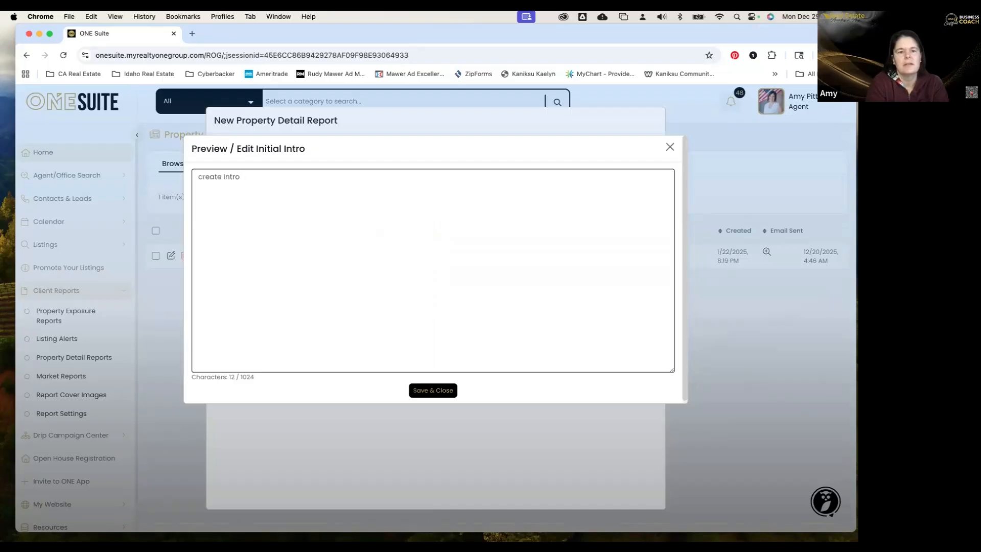
text(email!  use AI to a)
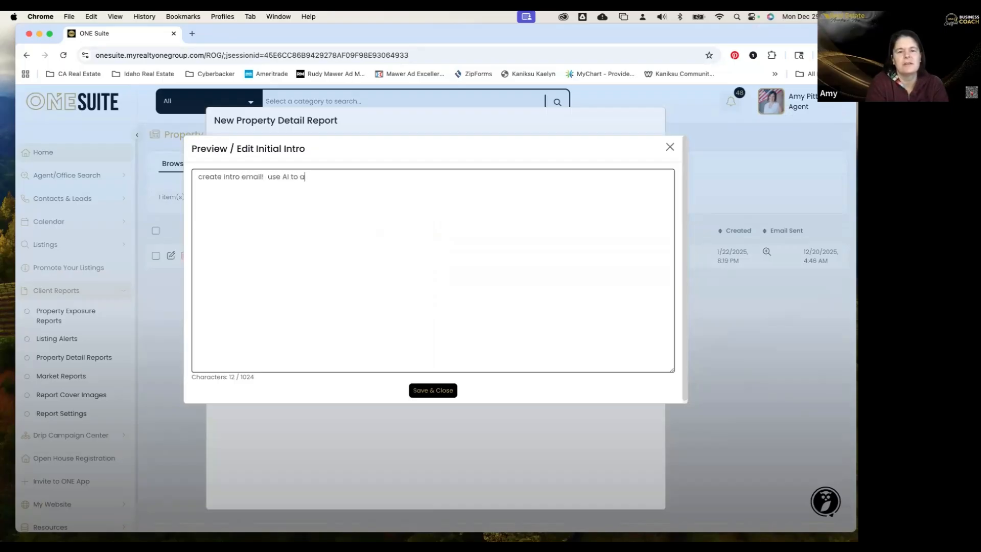
key(BackSpace)
key(BackSpace)
text(st!)
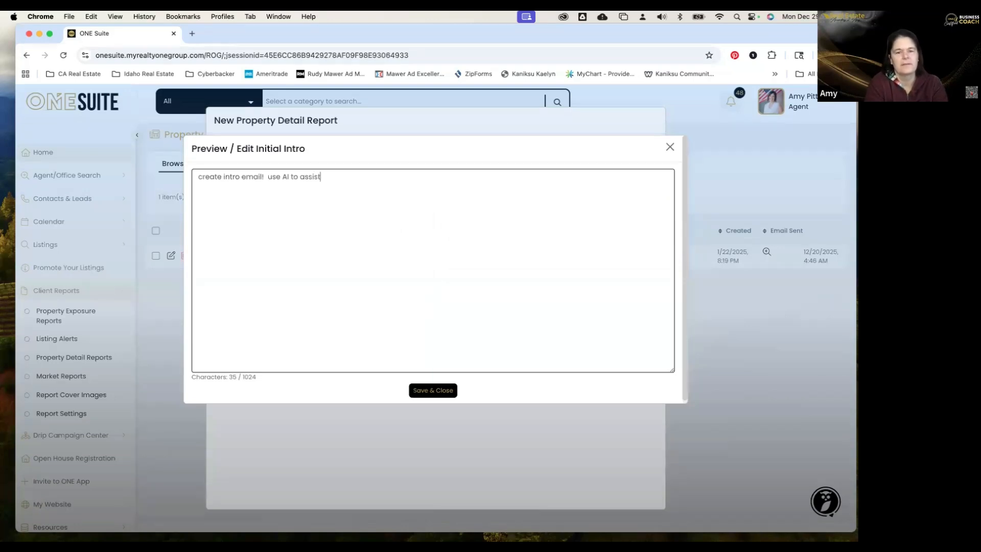
click(441, 389)
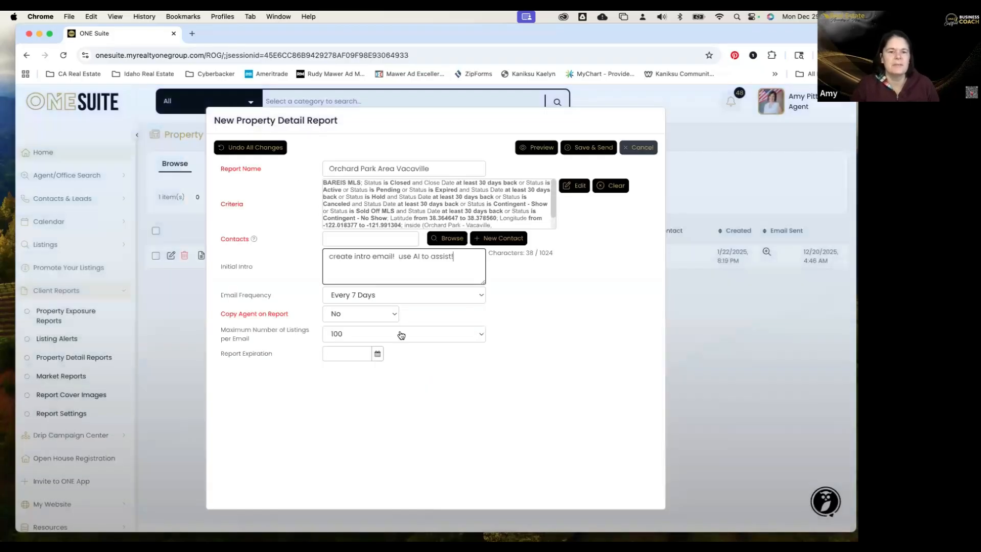
Set Email Frequency to Every 30 Days and Maximum Number of Listings per Email to 200.
click(409, 297)
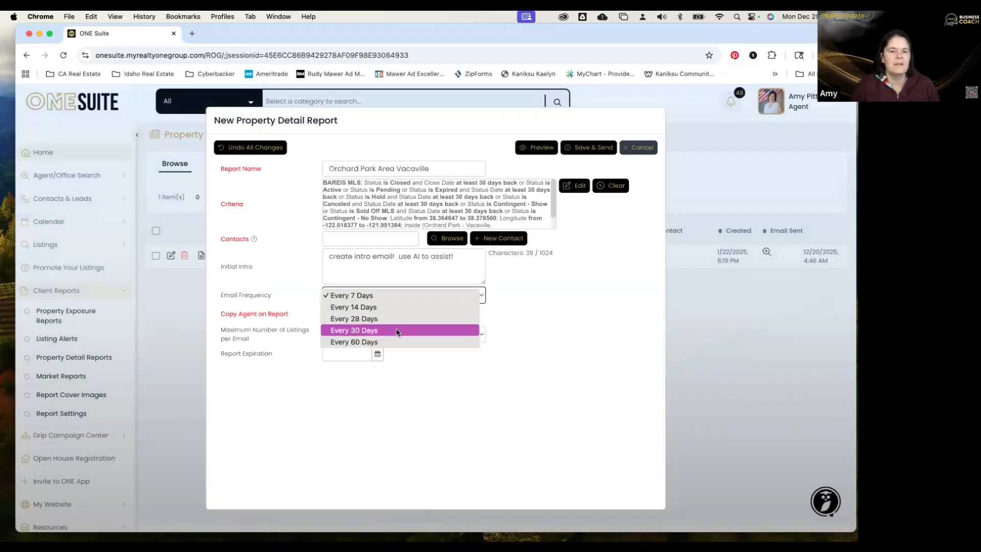
click(397, 330)
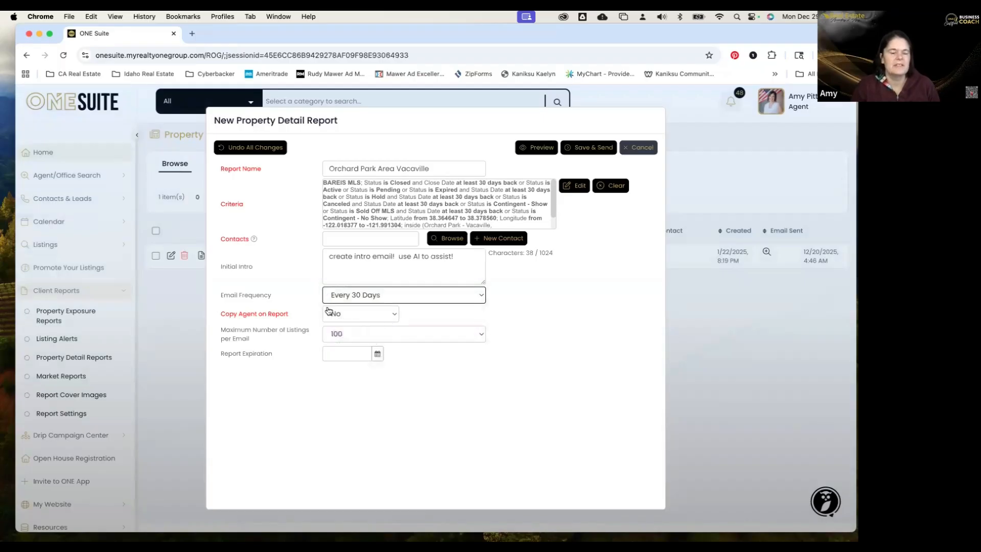
click(417, 338)
click(396, 360)
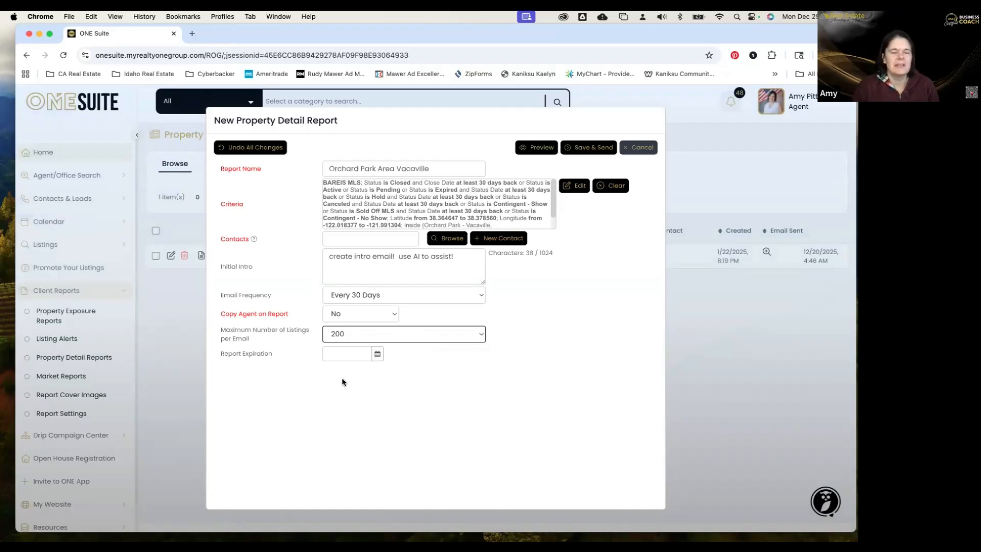
Browse contacts for the report and switch to the criteria Search tab.
click(453, 246)
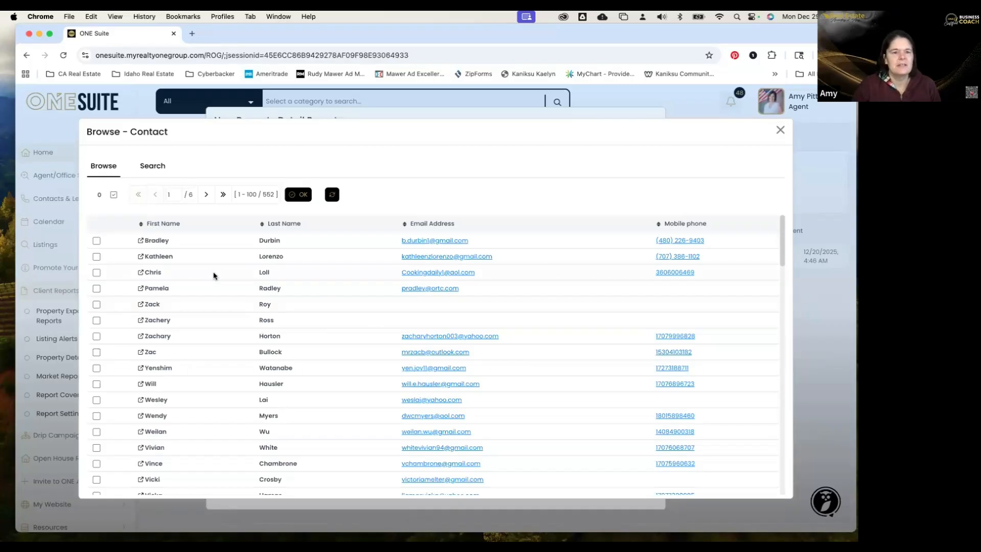
click(149, 166)
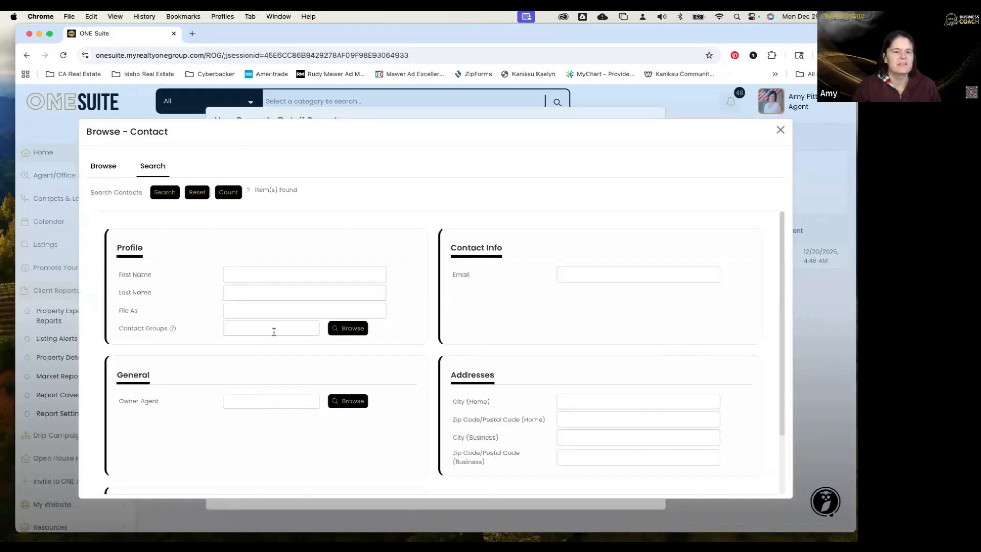
click(365, 322)
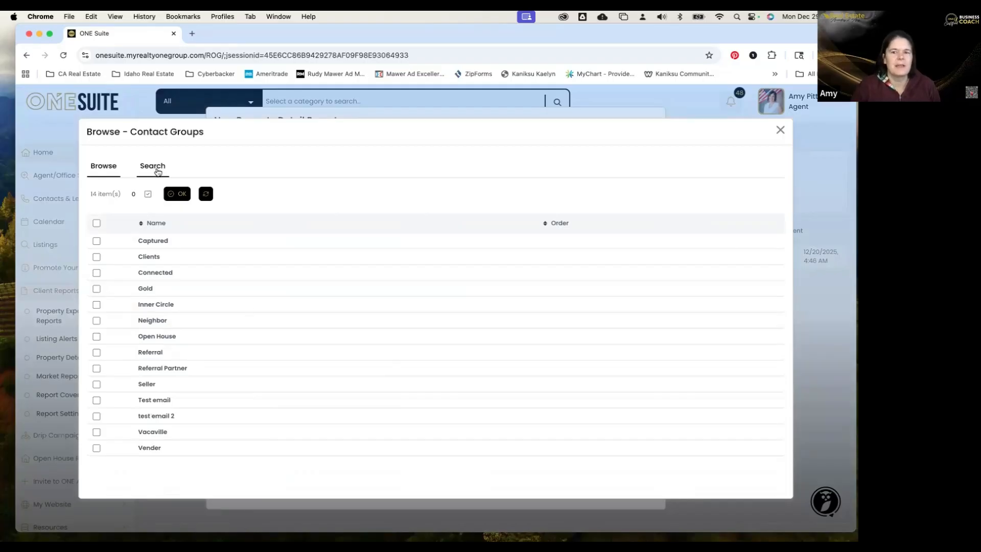
click(781, 131)
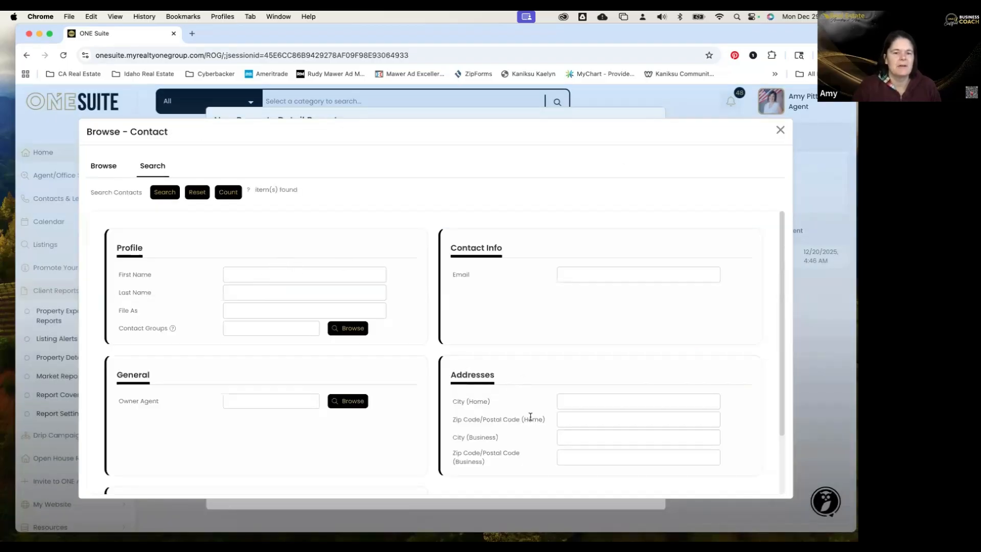
scroll(529, 417, down, 2)
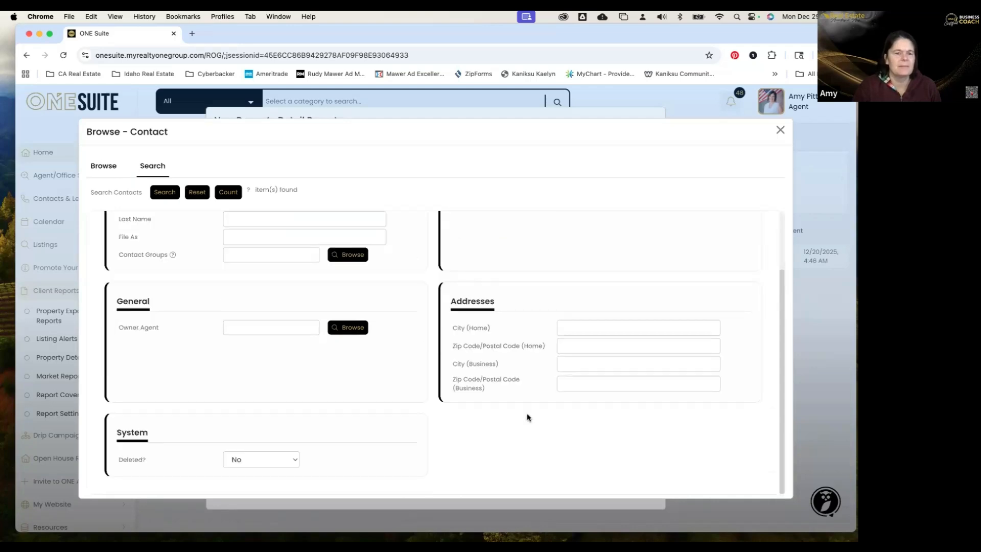
scroll(239, 278, up, 2)
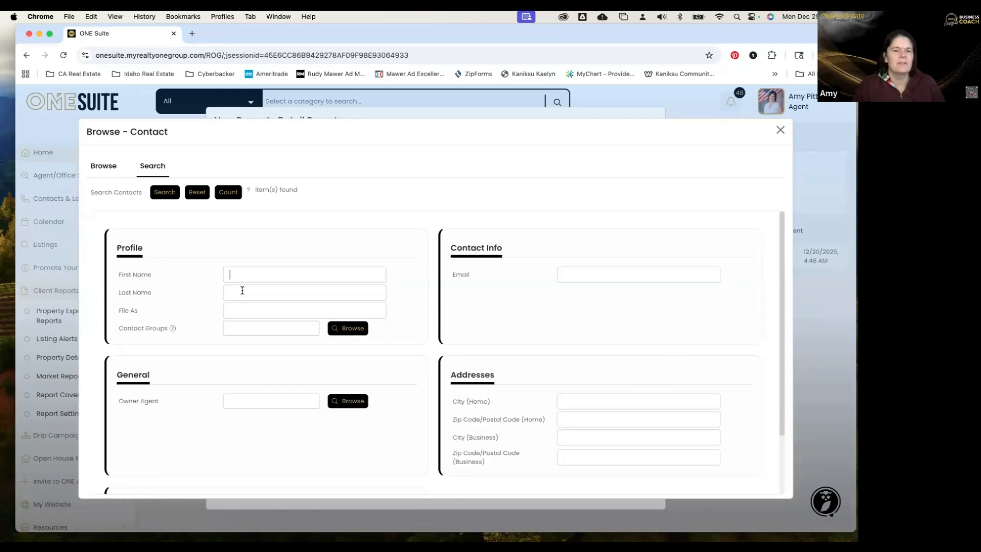
Search contacts by the recipient's last name and add the matching contact to the report.
click(243, 290)
text(pittard)
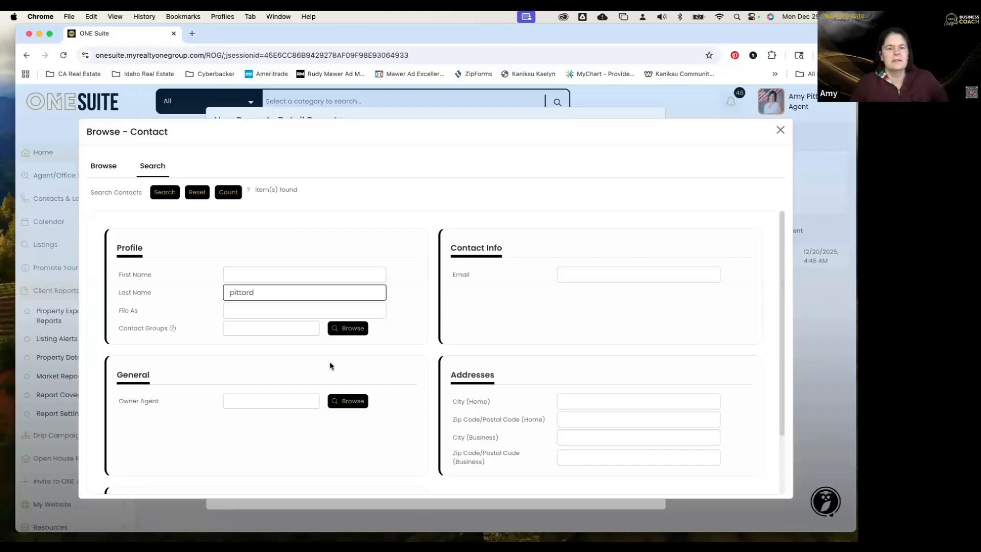
click(350, 329)
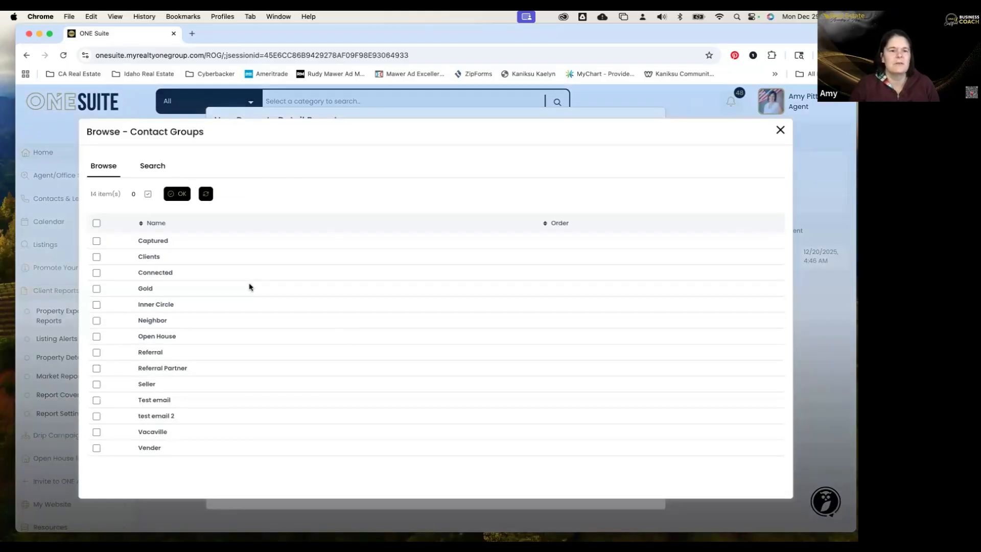
click(167, 195)
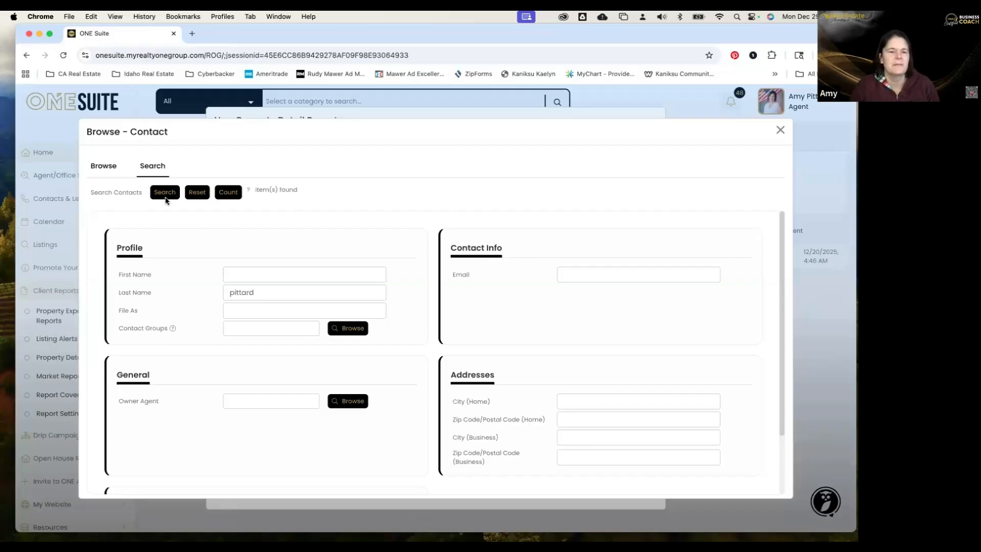
click(167, 196)
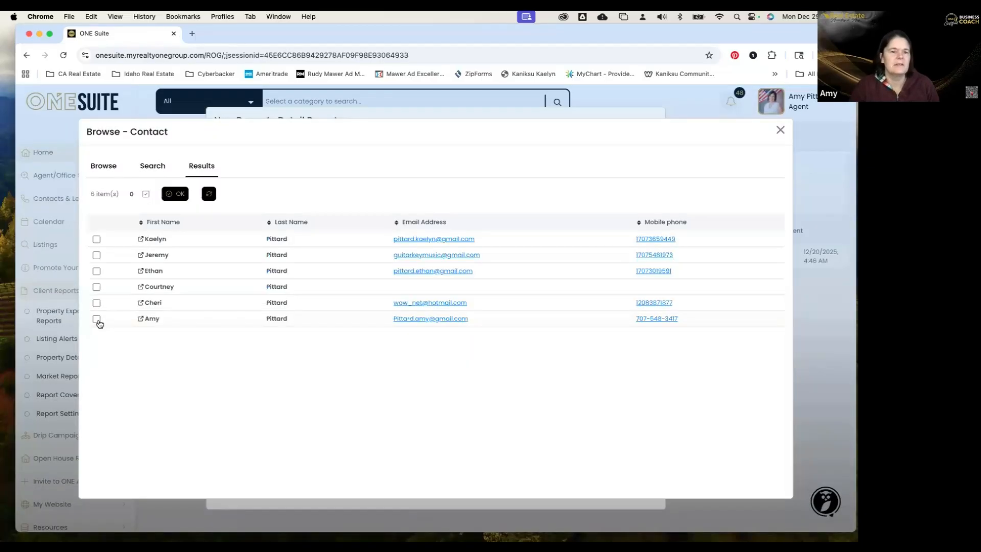
click(96, 320)
click(179, 194)
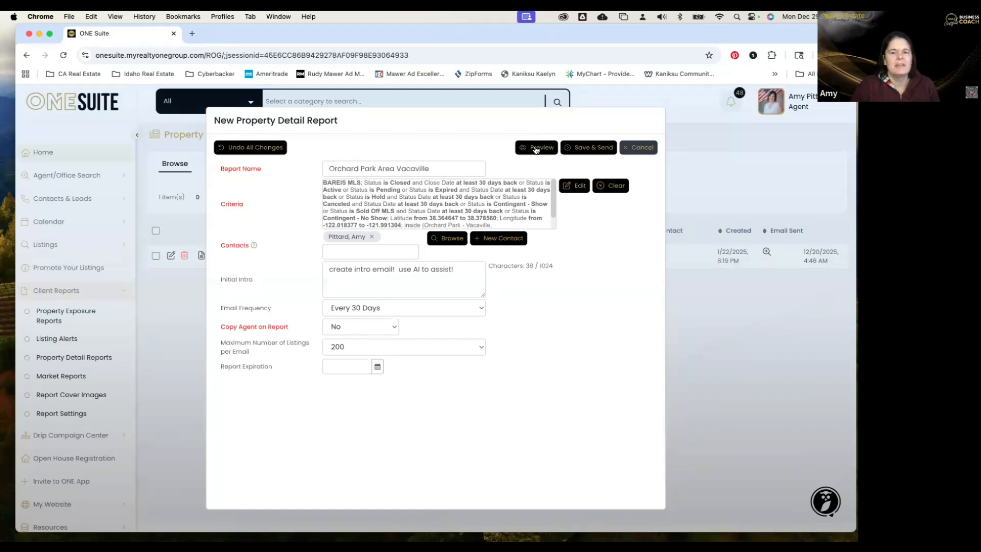
Preview the Orchard Park report and scroll through its 4 for-sale, 1 sold listings and price-trend charts.
click(535, 148)
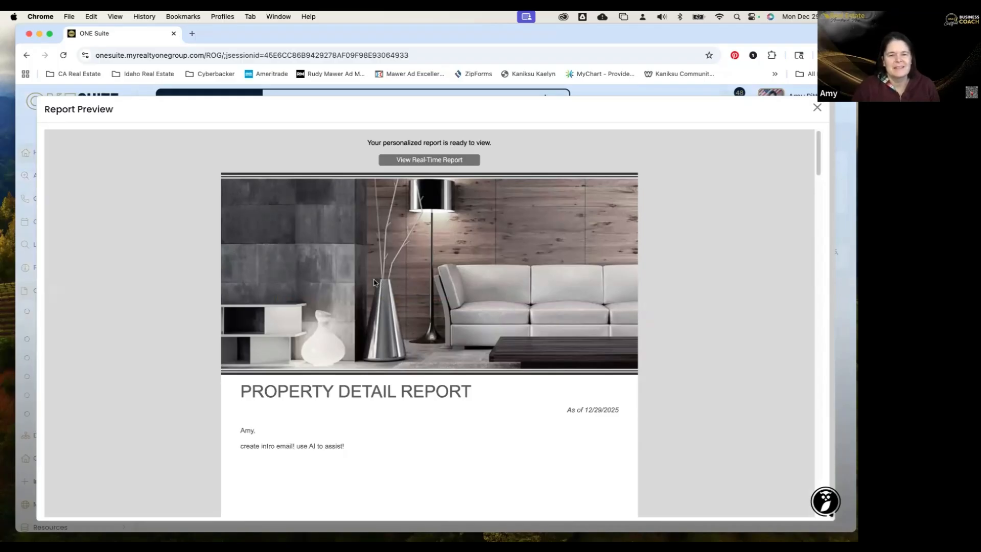
scroll(374, 283, down, 1)
scroll(376, 282, down, 5)
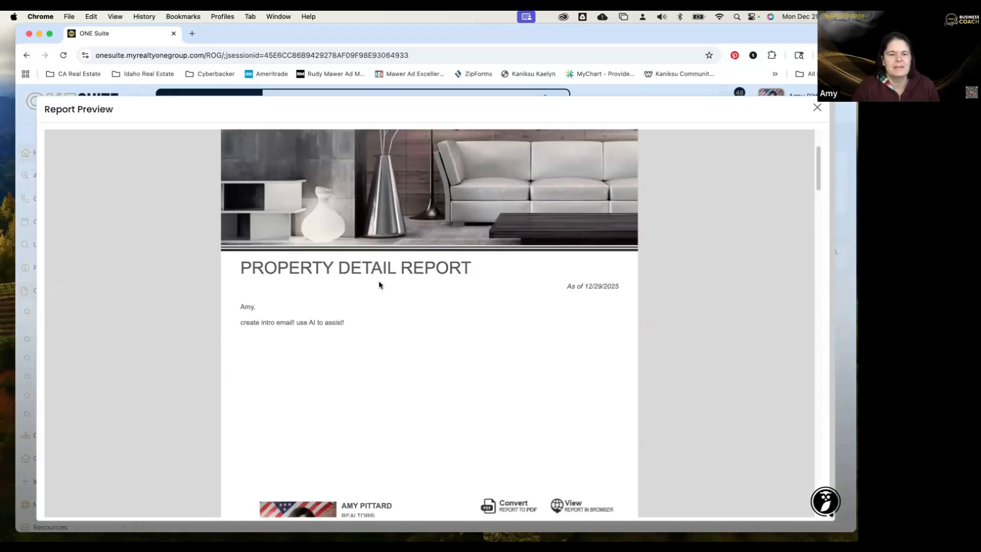
scroll(381, 285, down, 1)
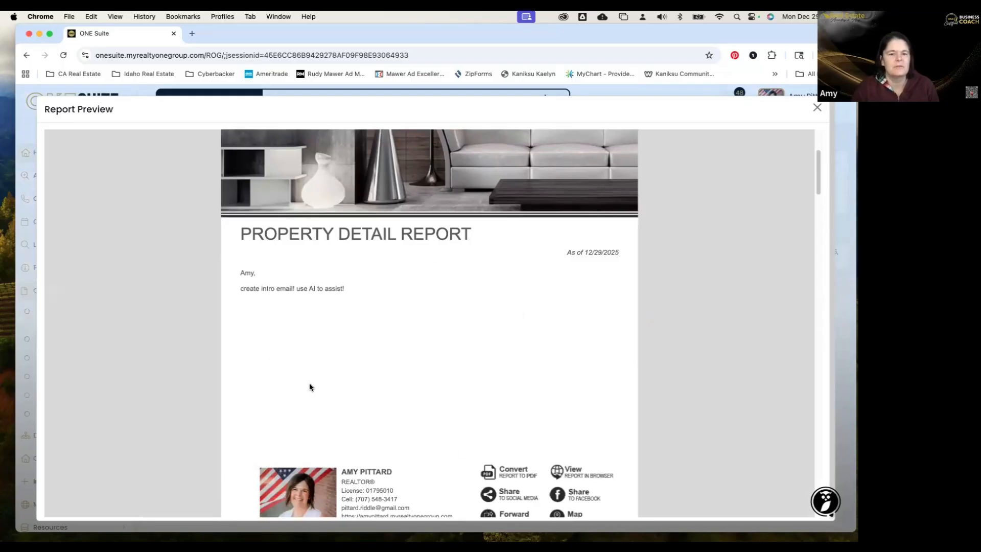
scroll(363, 338, down, 5)
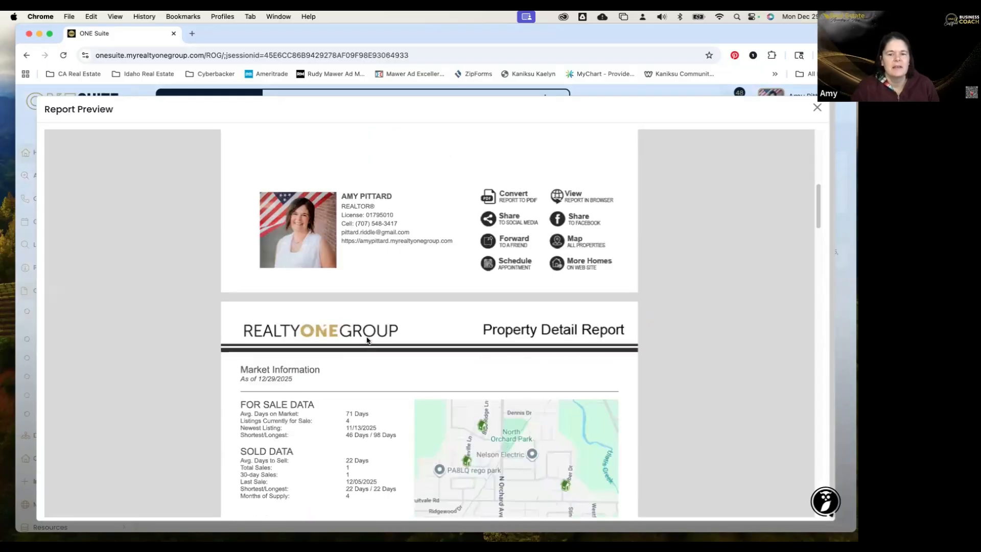
scroll(364, 344, up, 5)
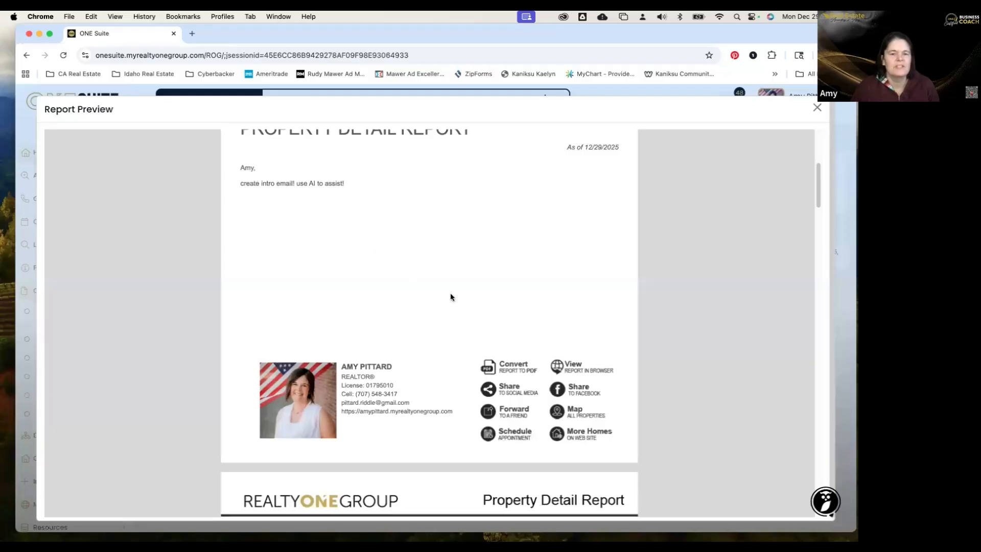
scroll(474, 344, down, 4)
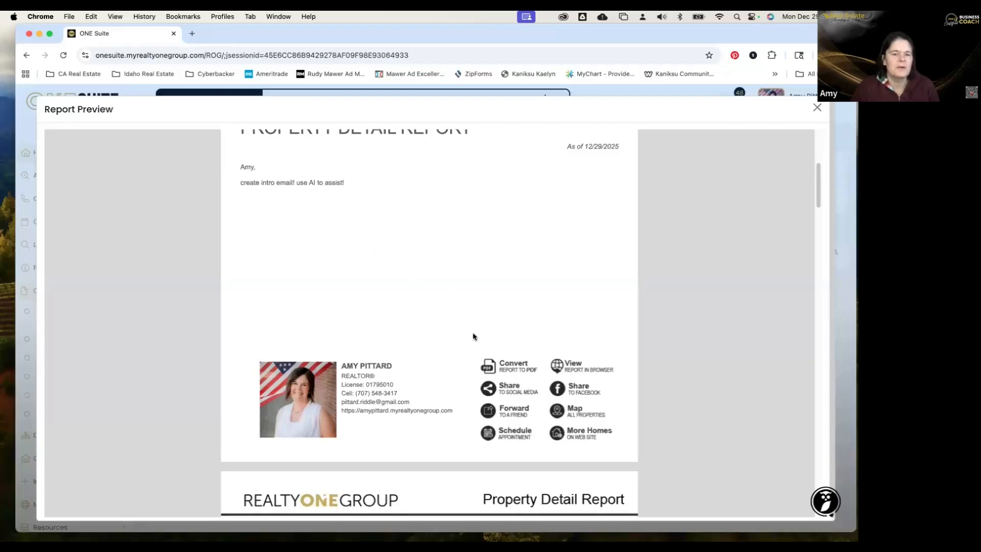
scroll(472, 337, down, 3)
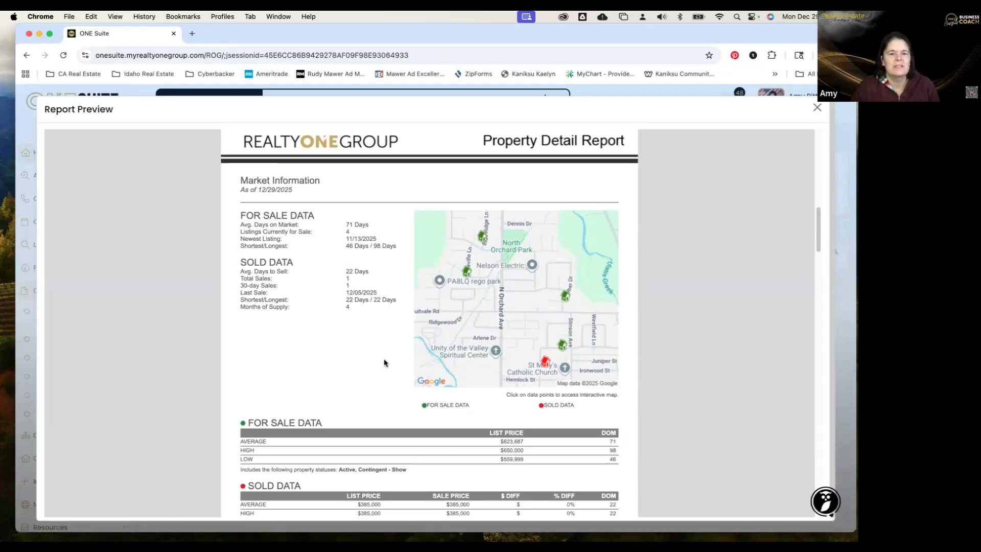
scroll(357, 397, down, 5)
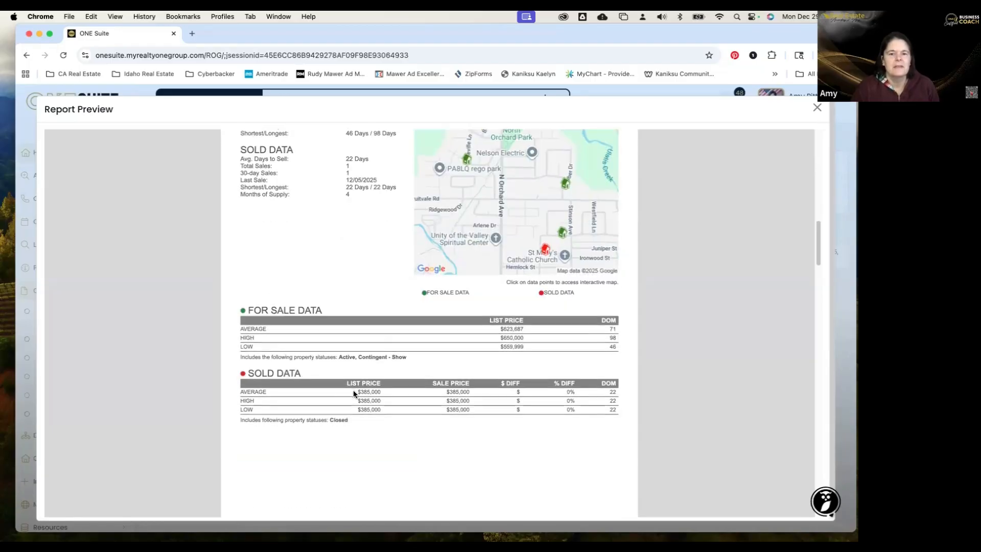
scroll(353, 393, down, 3)
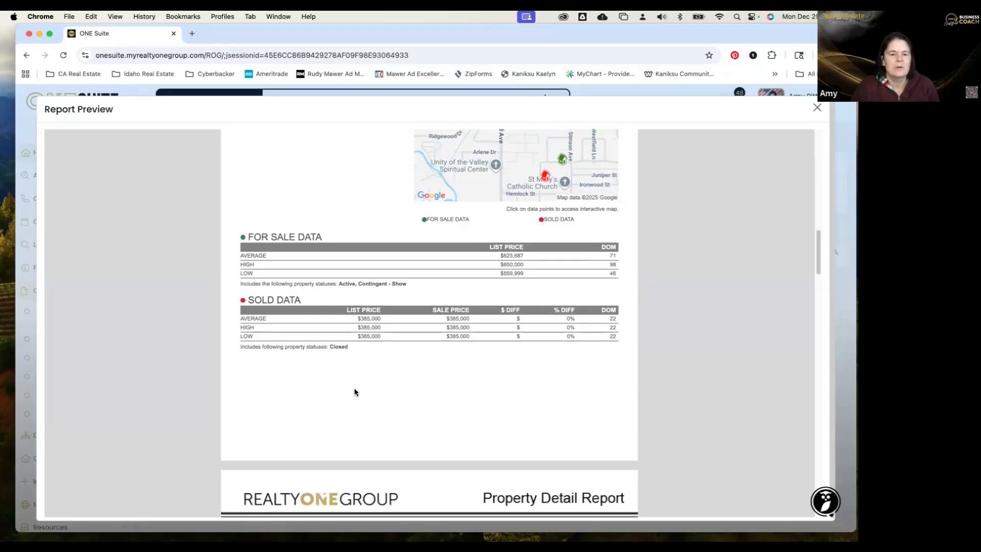
scroll(354, 393, down, 13)
scroll(353, 392, down, 1)
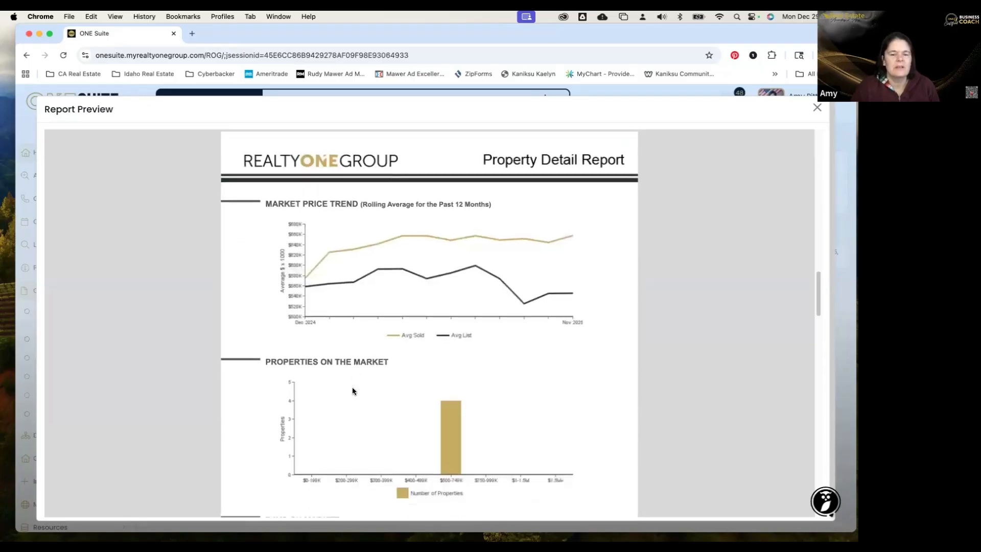
Scroll the preview to the Sold Data table and the five Vacaville Sample of Local Inventory cards.
scroll(353, 389, down, 3)
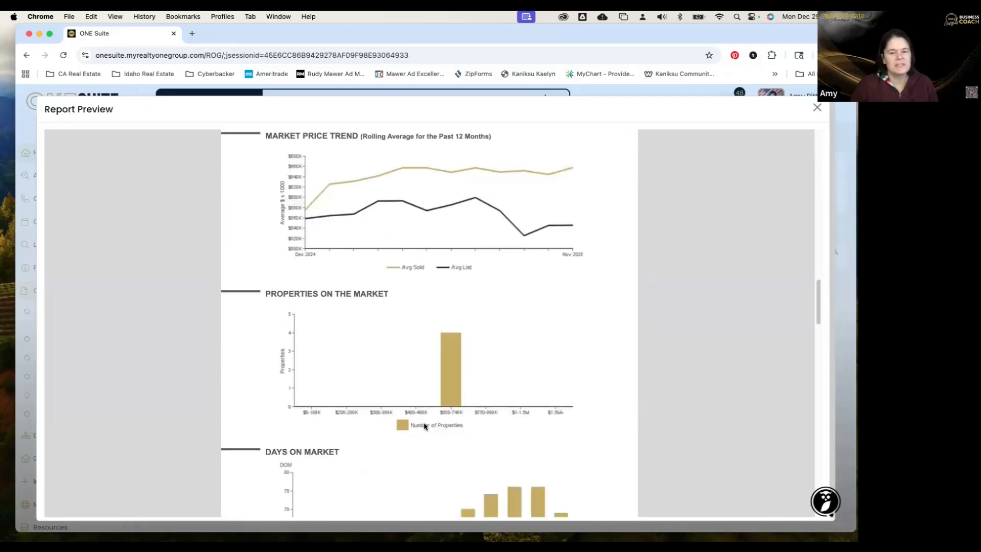
scroll(423, 425, down, 1)
scroll(420, 423, down, 10)
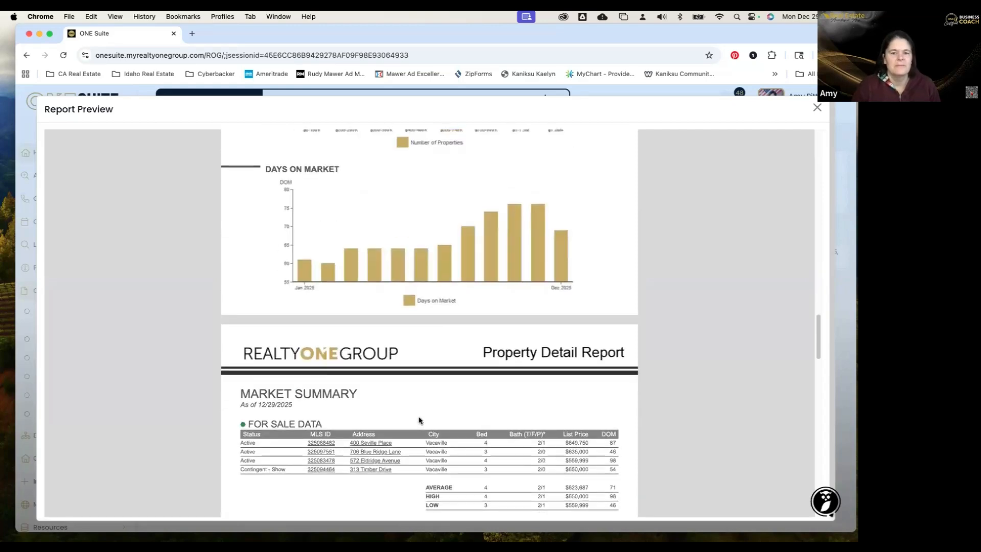
scroll(420, 421, down, 5)
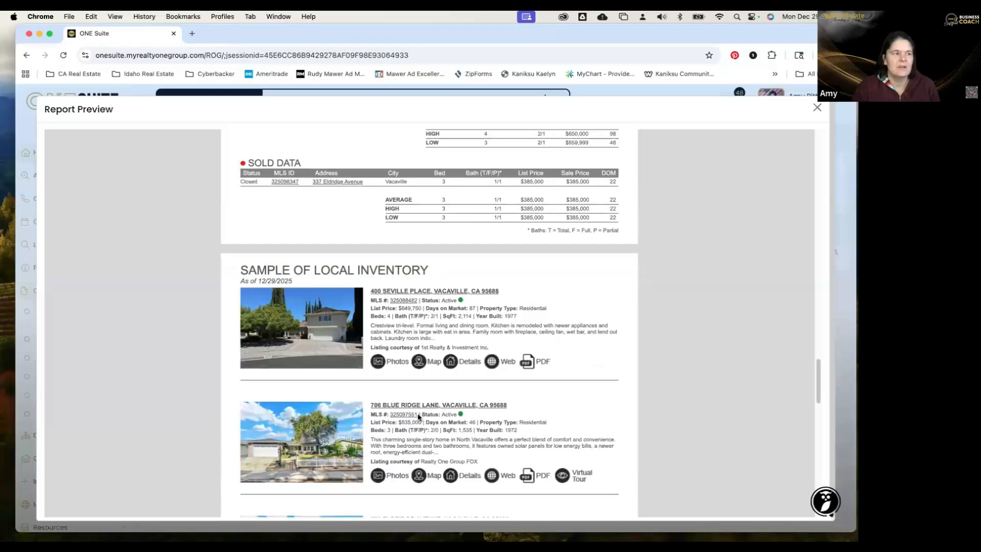
scroll(420, 417, down, 8)
scroll(418, 418, down, 6)
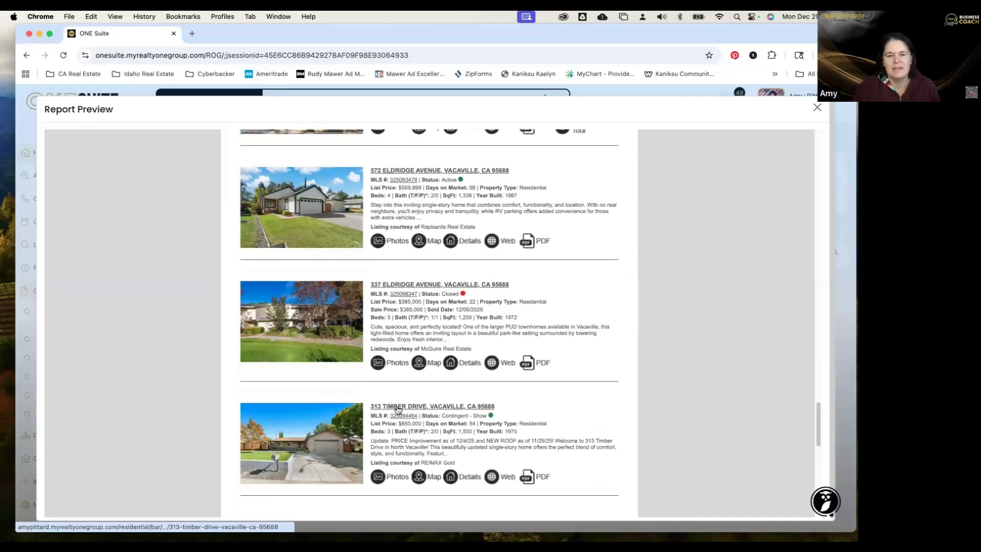
scroll(397, 409, down, 11)
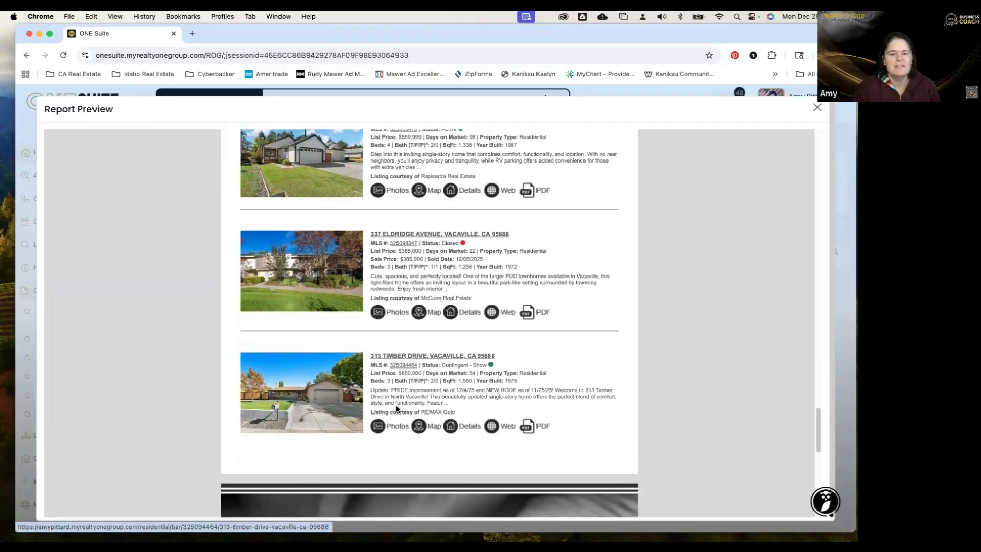
scroll(396, 409, down, 6)
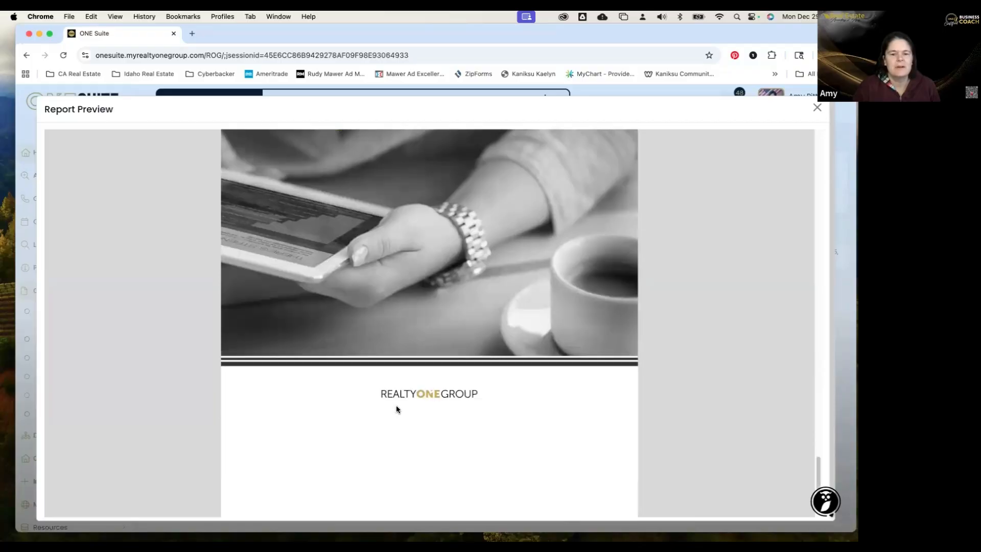
scroll(396, 409, down, 5)
scroll(393, 399, up, 18)
scroll(389, 395, up, 1)
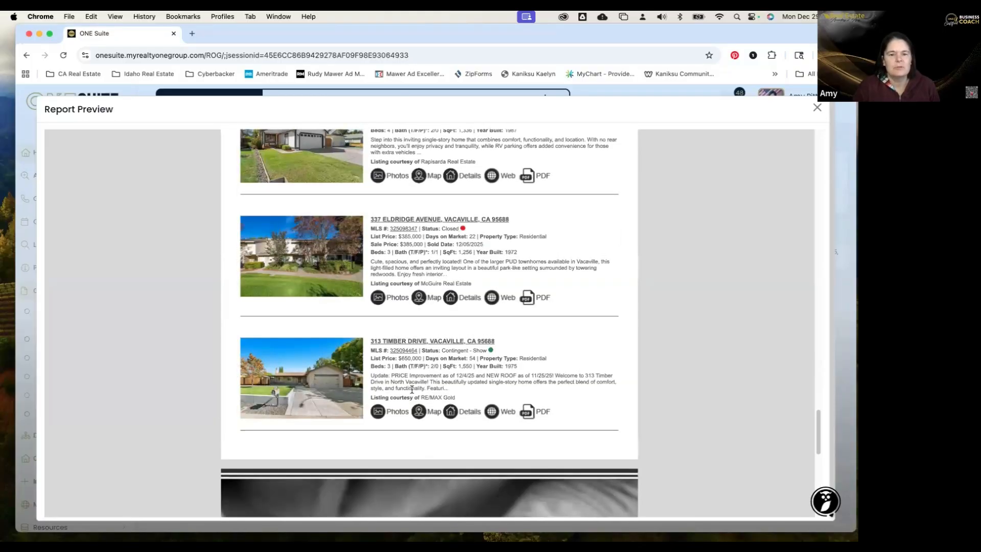
scroll(412, 389, up, 2)
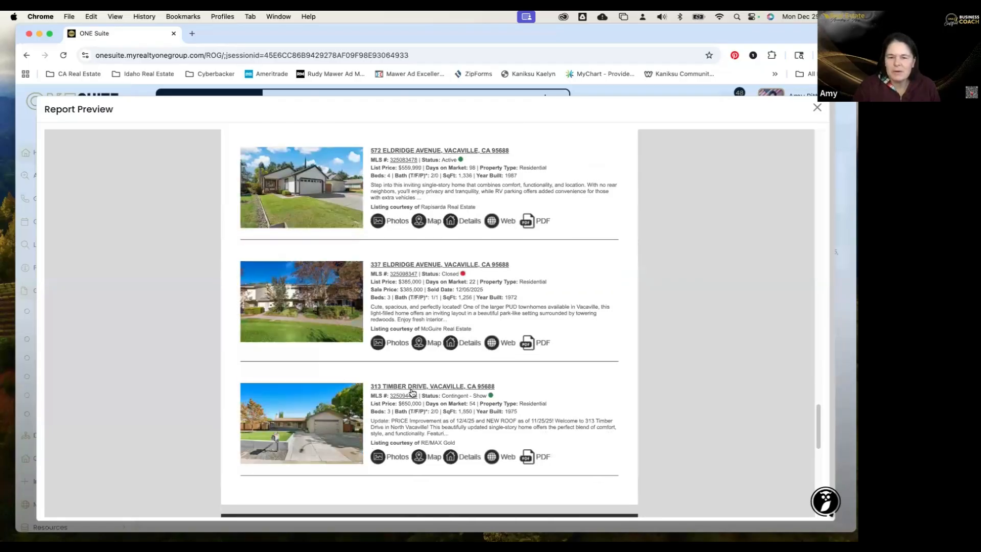
scroll(409, 392, up, 5)
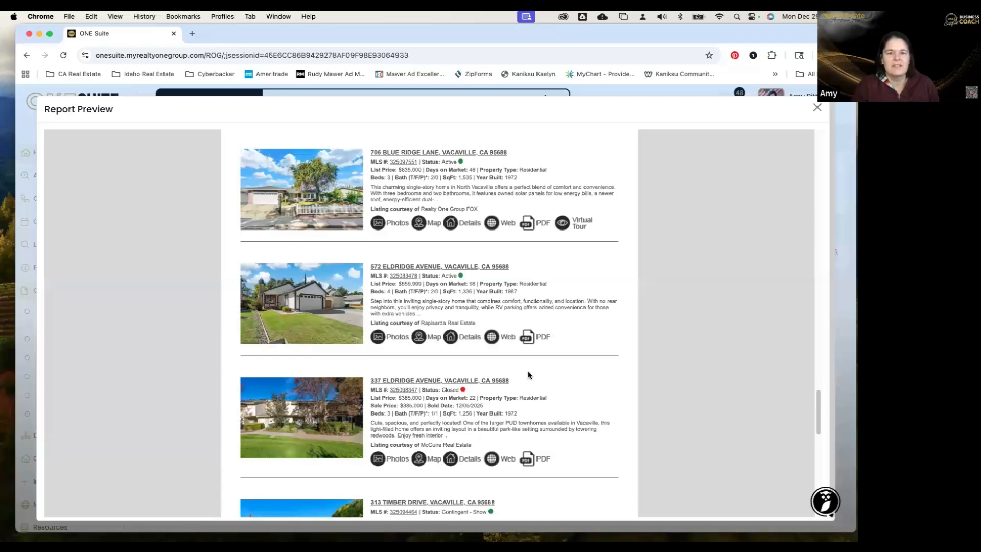
scroll(482, 420, down, 1)
scroll(482, 420, down, 5)
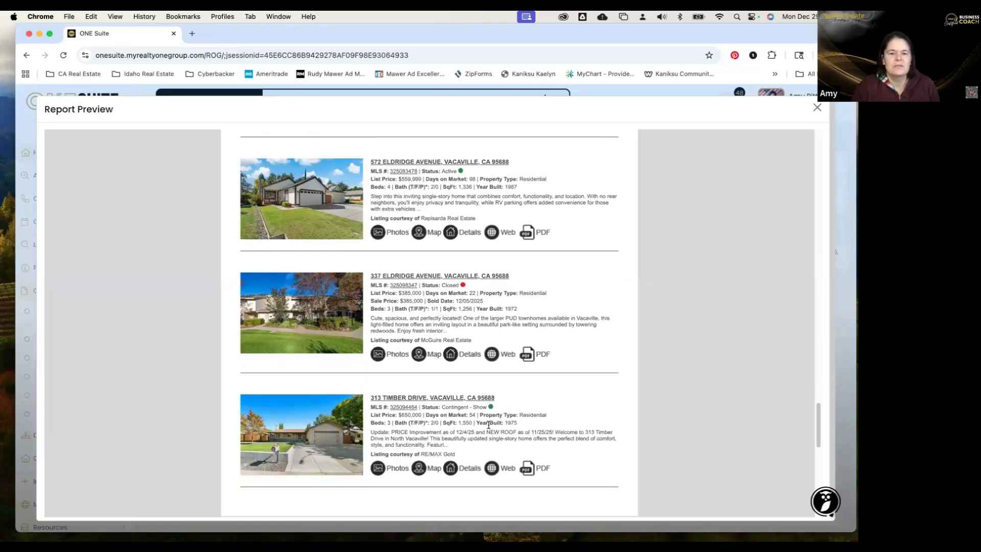
scroll(488, 424, down, 8)
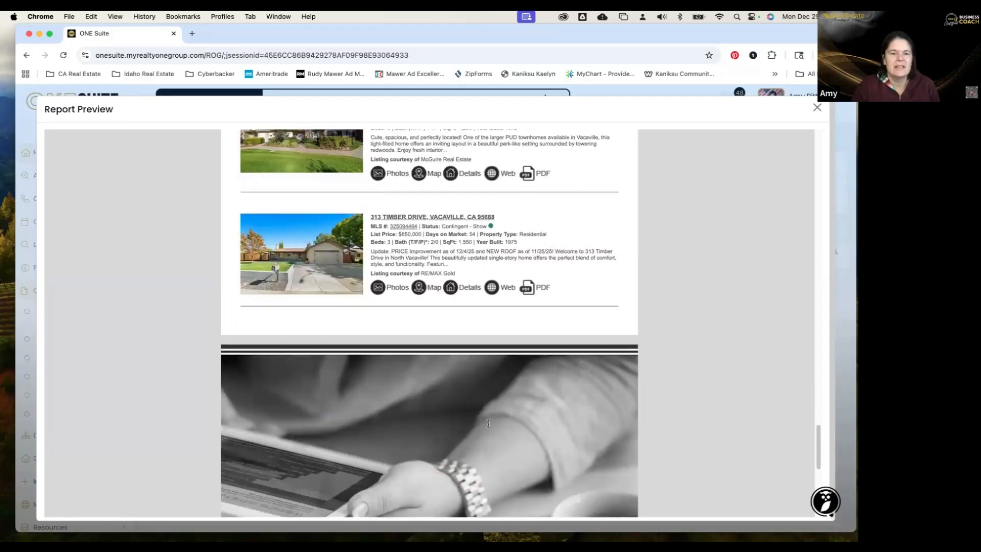
scroll(489, 423, up, 15)
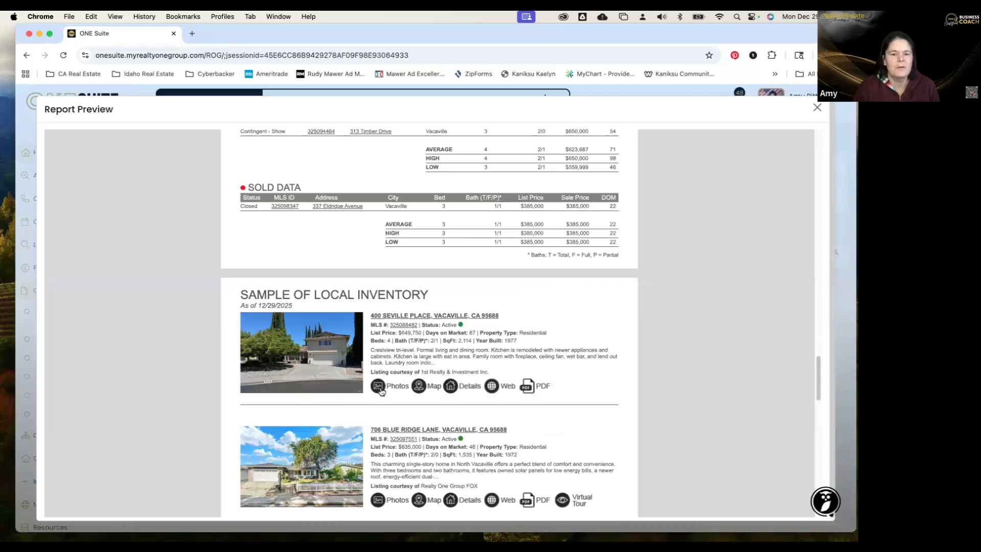
click(380, 388)
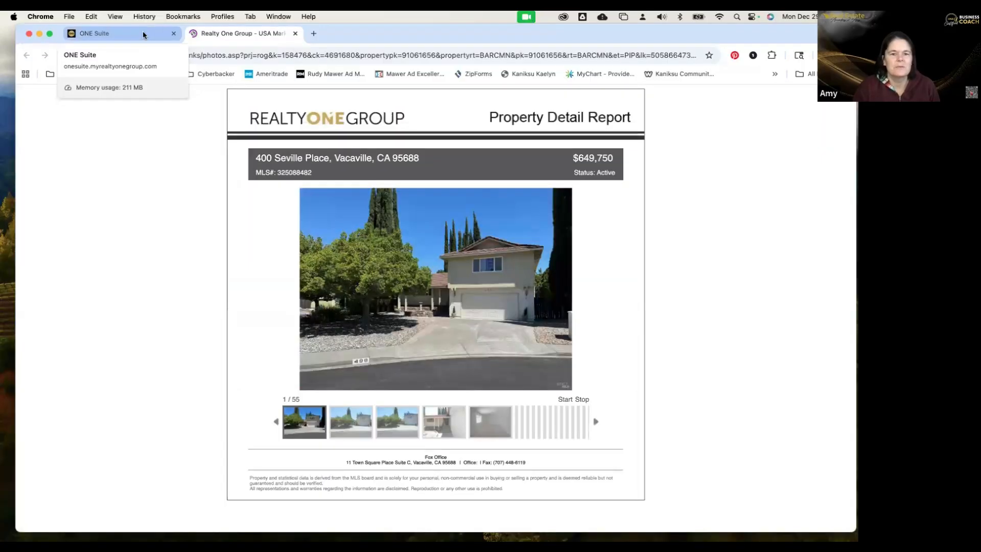
click(142, 34)
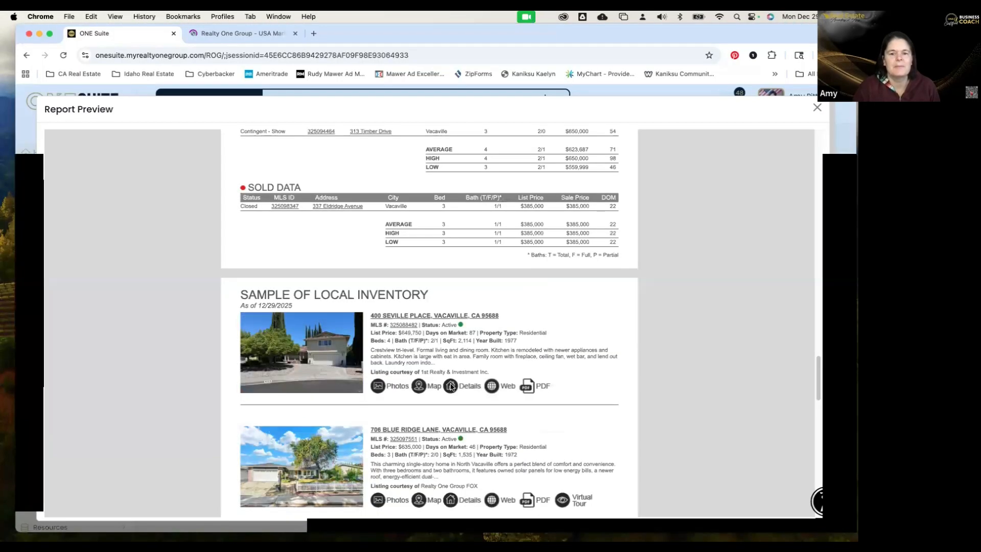
click(451, 386)
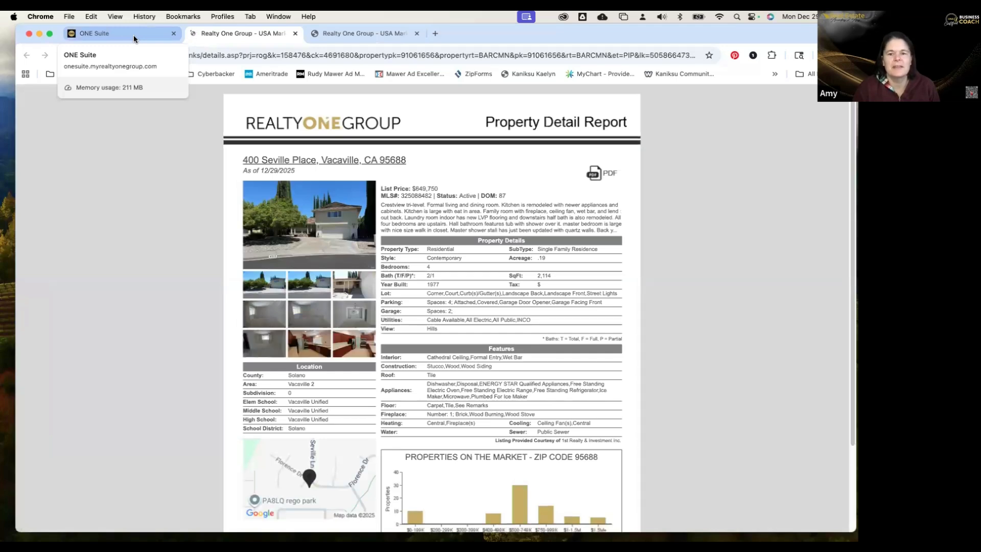
click(134, 35)
click(491, 386)
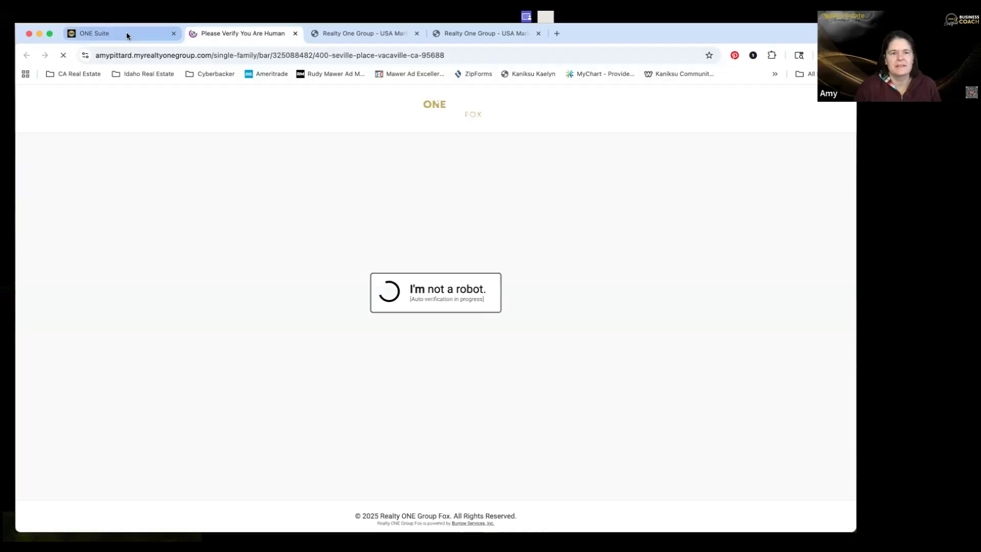
click(126, 33)
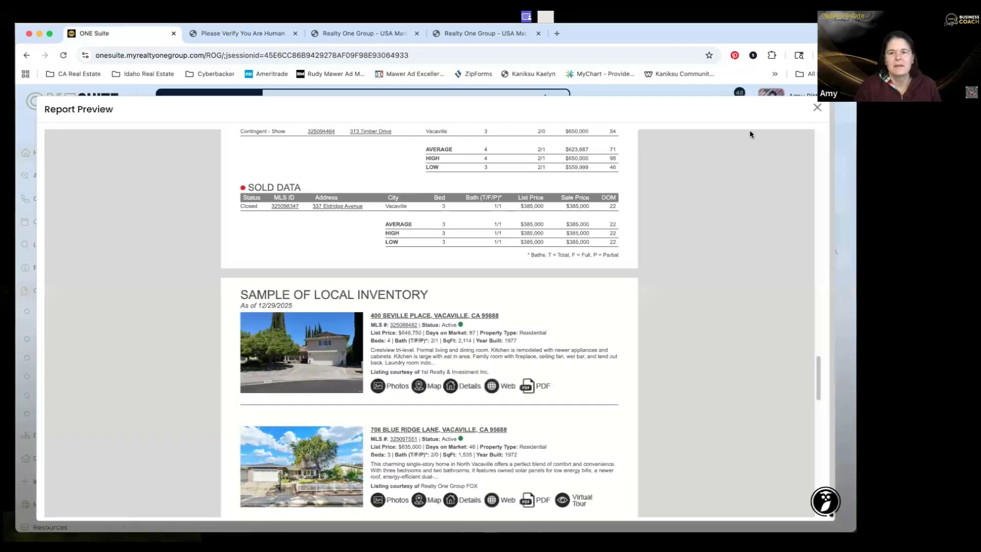
Close the Report Preview and cancel the new Property Detail Report, confirming the discard.
click(818, 108)
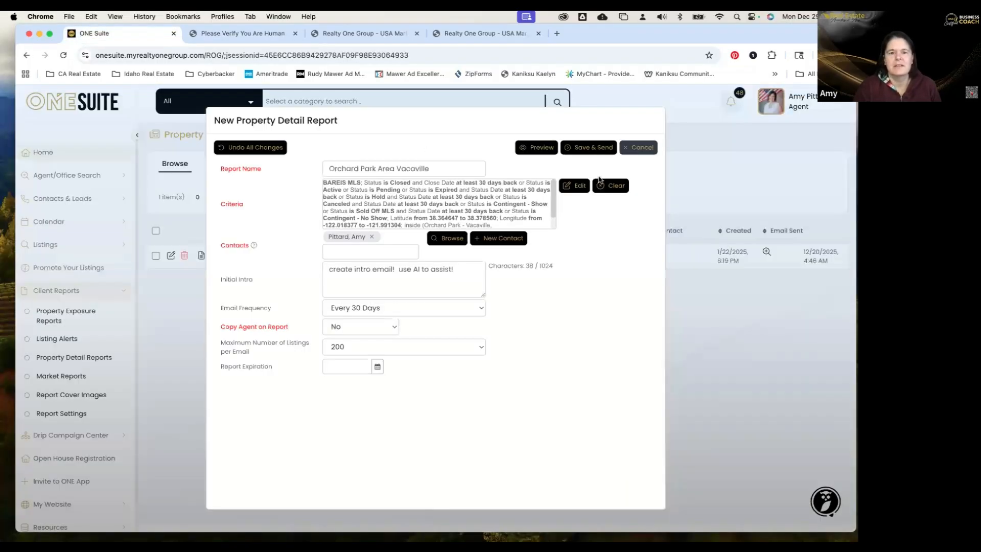
click(632, 153)
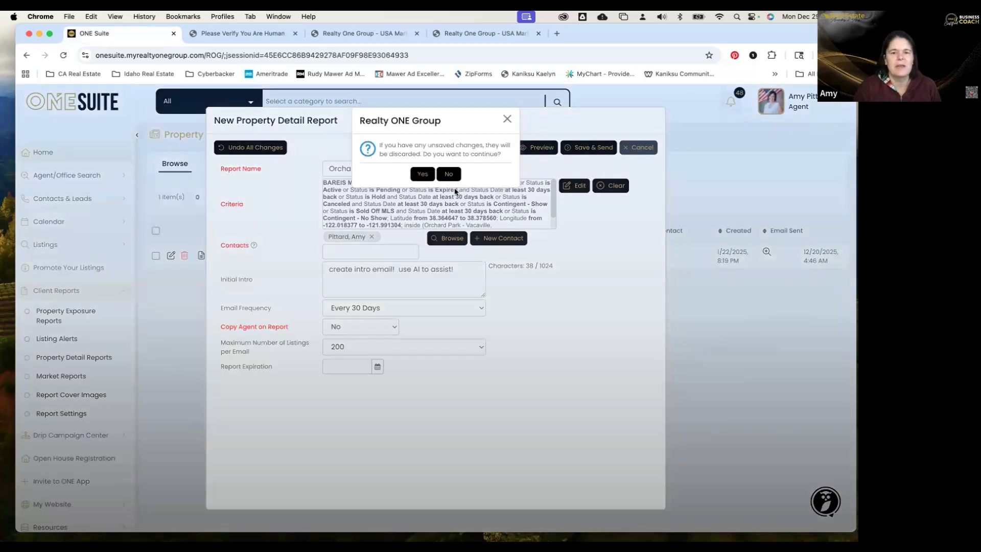
click(422, 174)
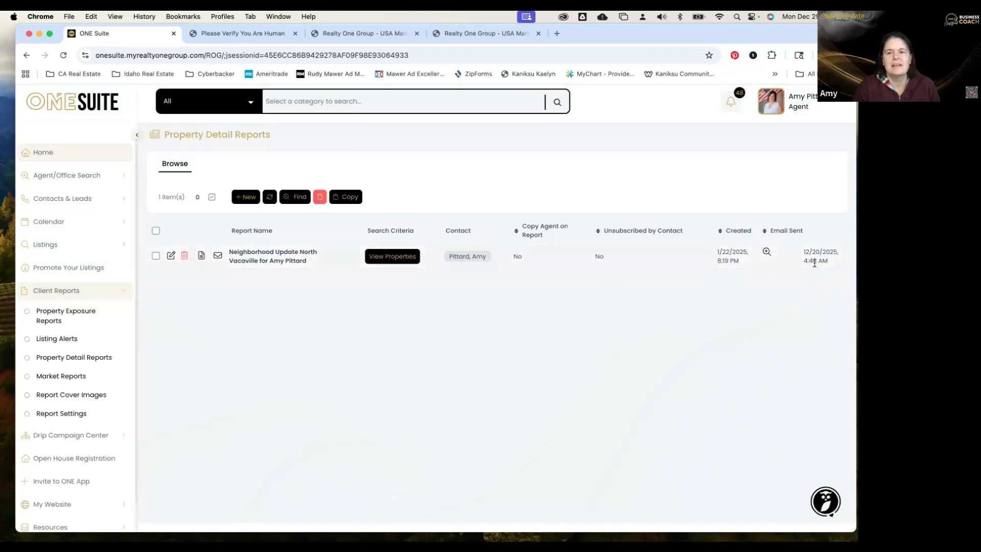
click(767, 252)
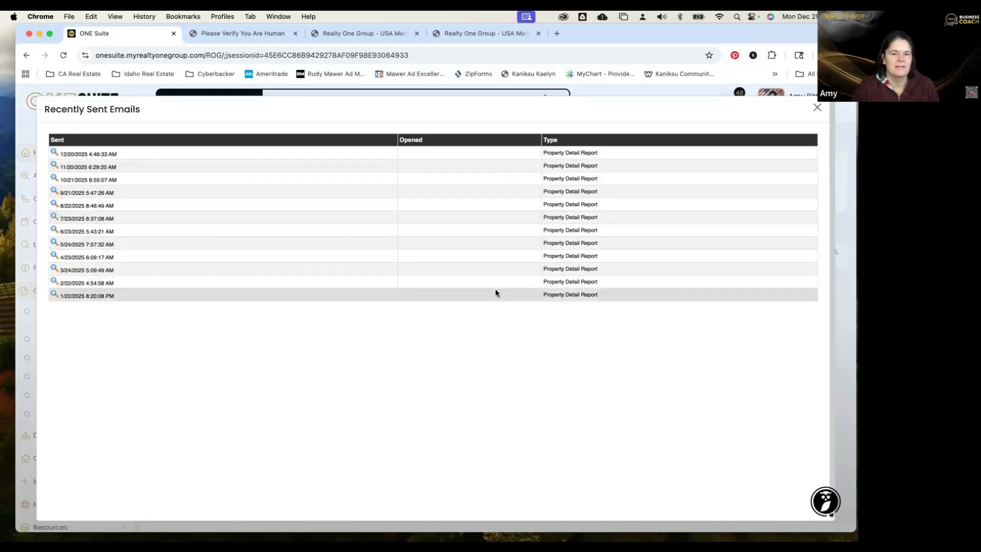
click(817, 109)
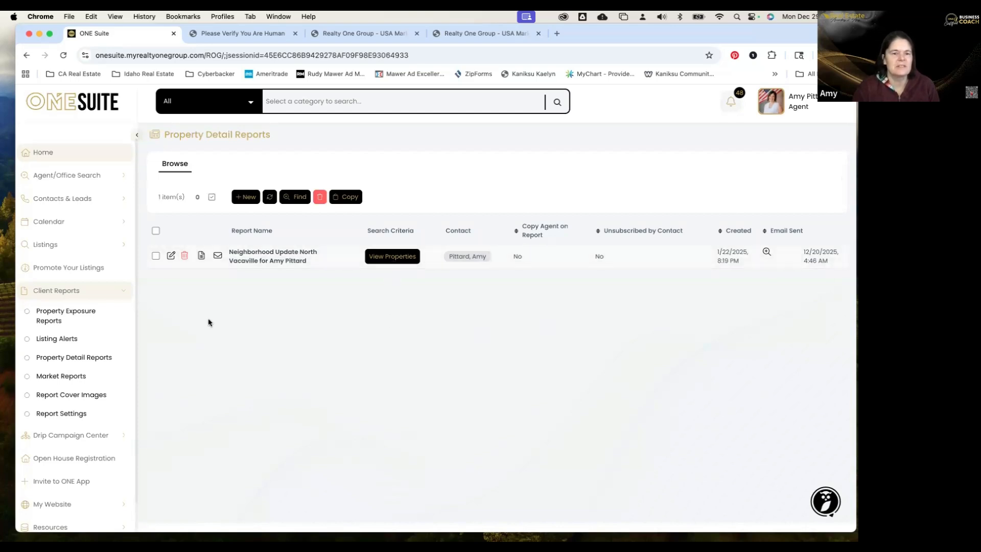
click(172, 257)
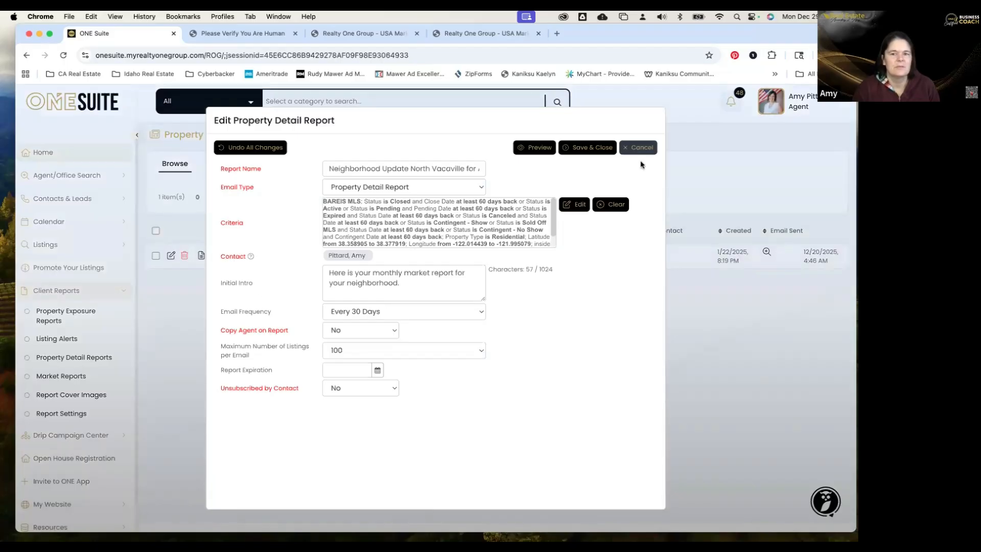
click(632, 150)
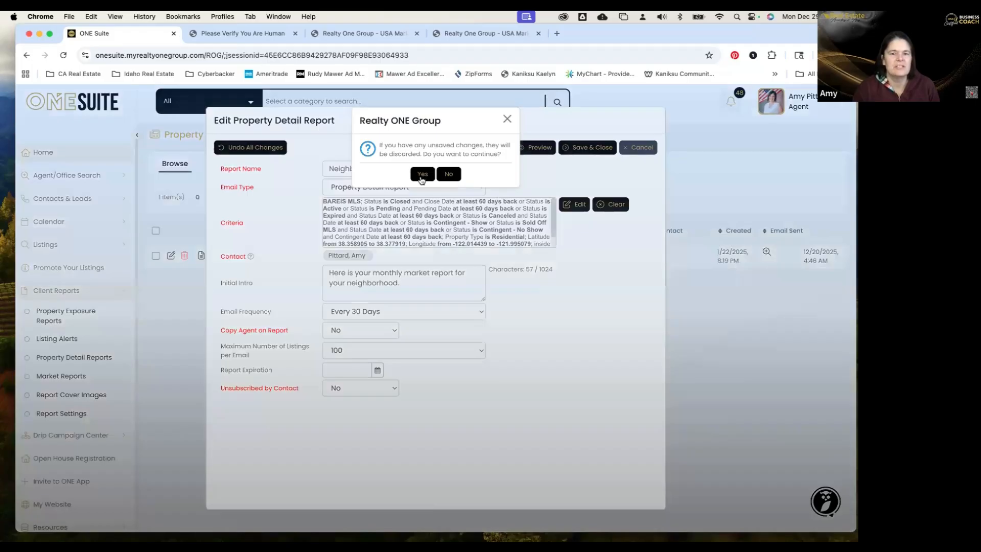
click(422, 174)
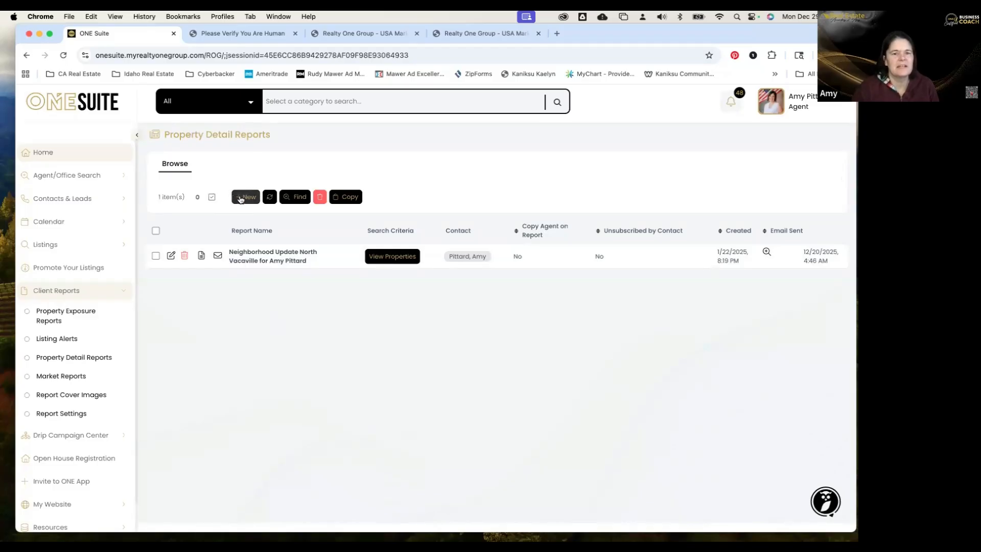
click(155, 256)
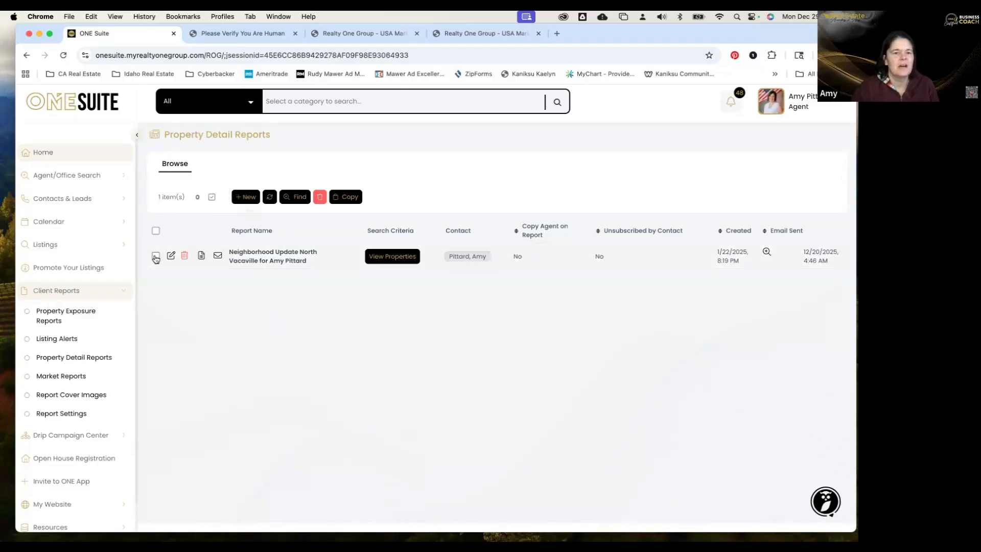
click(348, 202)
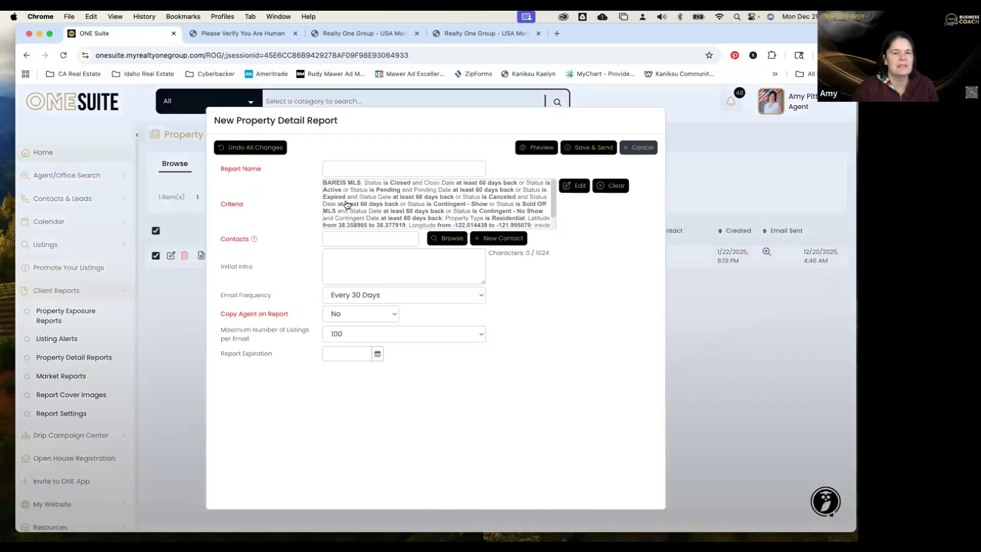
click(342, 166)
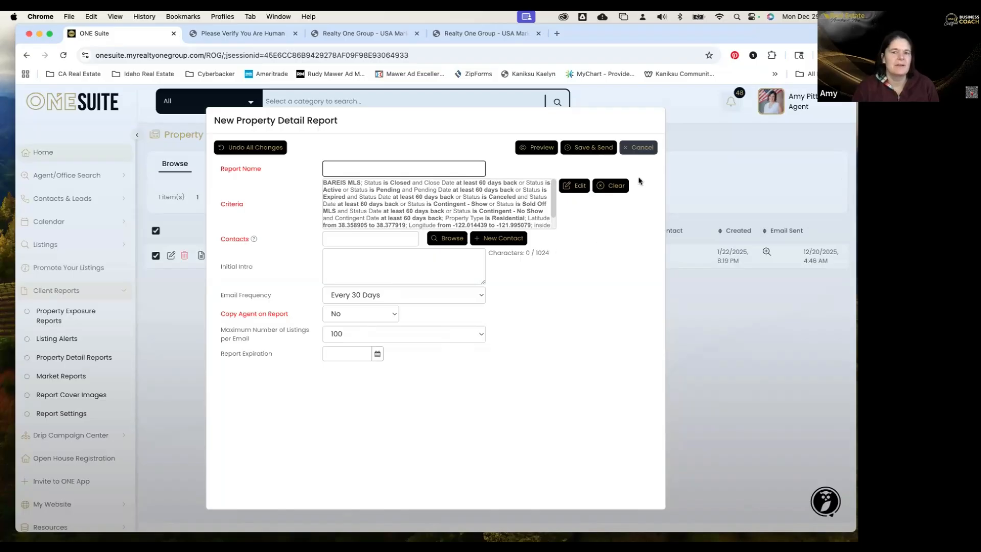
click(641, 148)
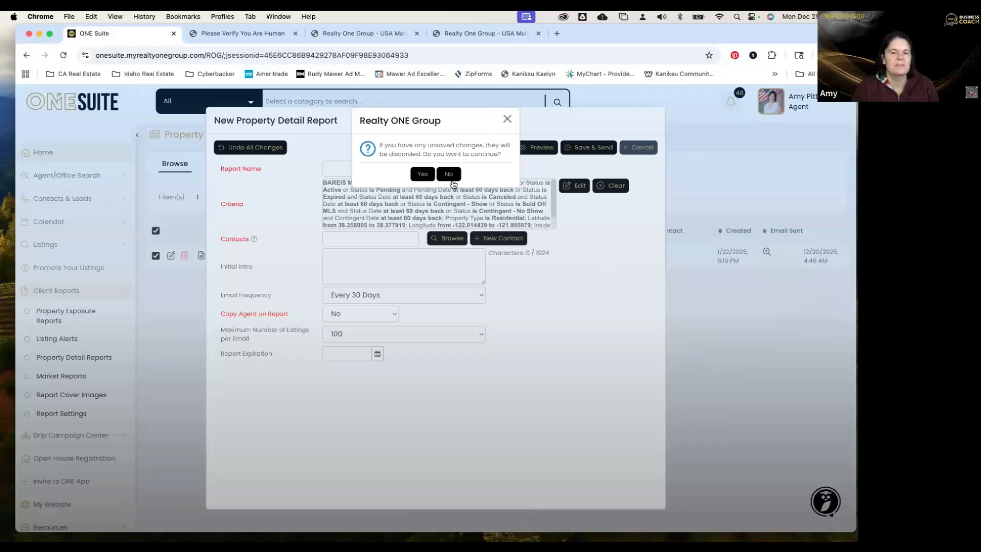
click(421, 175)
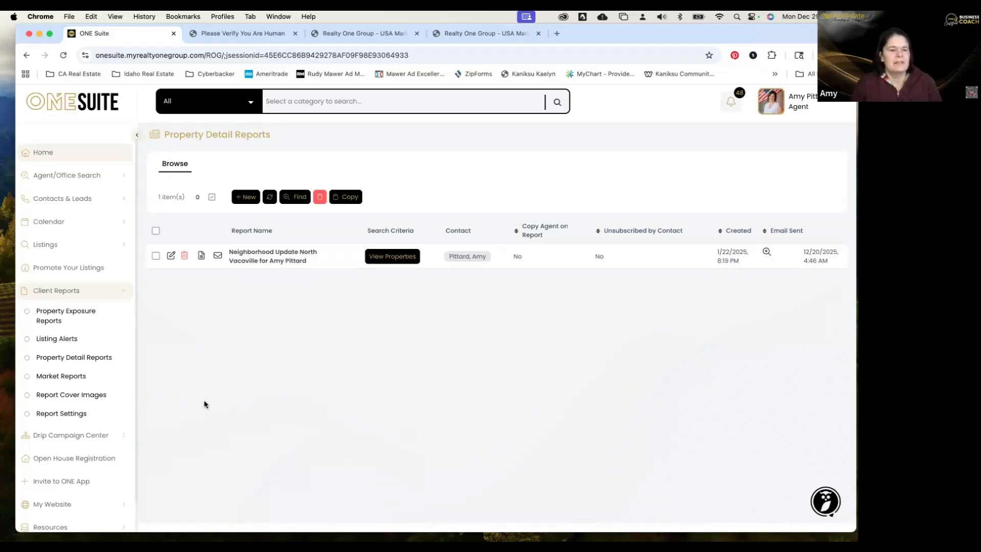
Go to Market Reports, try a new market report and browse market areas, then discard it.
click(81, 379)
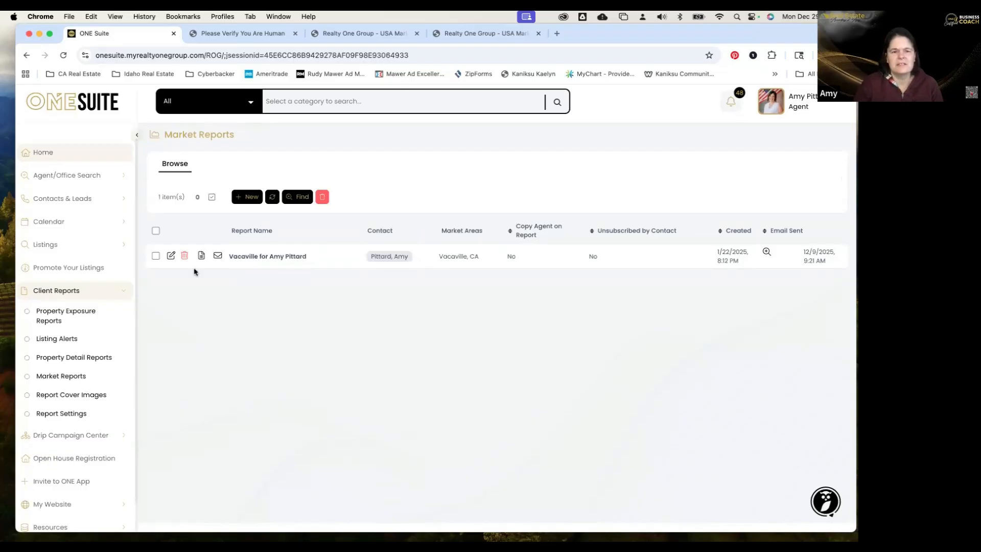
click(248, 197)
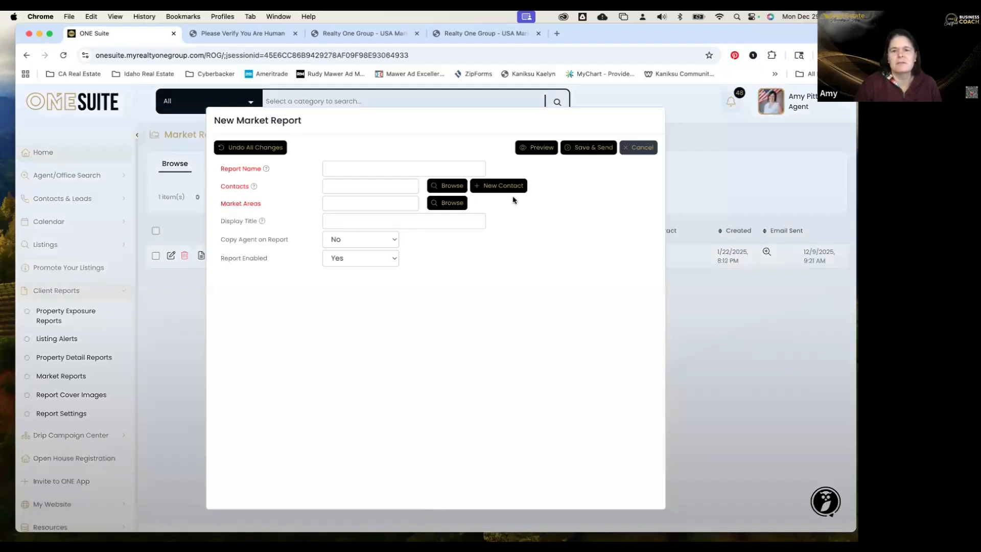
click(452, 203)
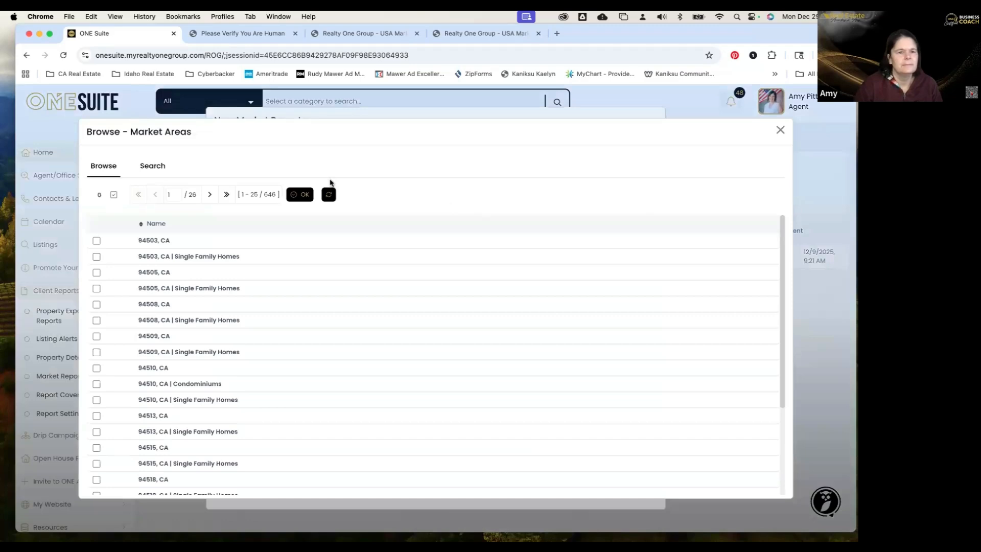
click(146, 172)
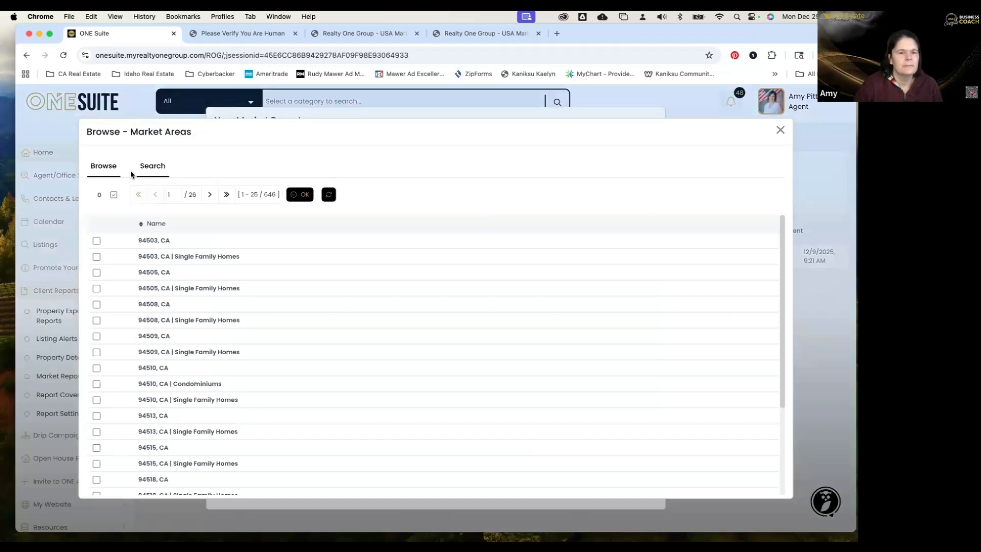
click(108, 173)
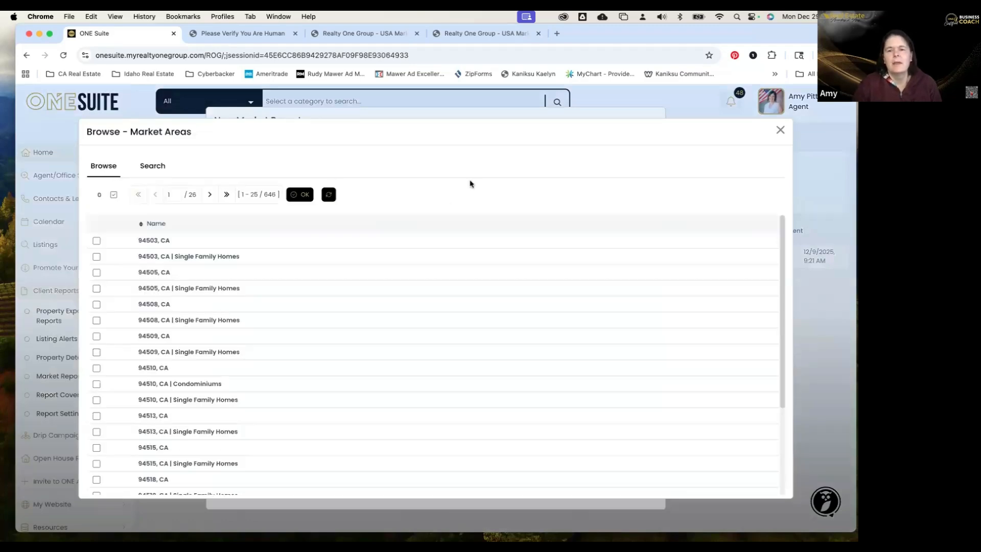
click(781, 131)
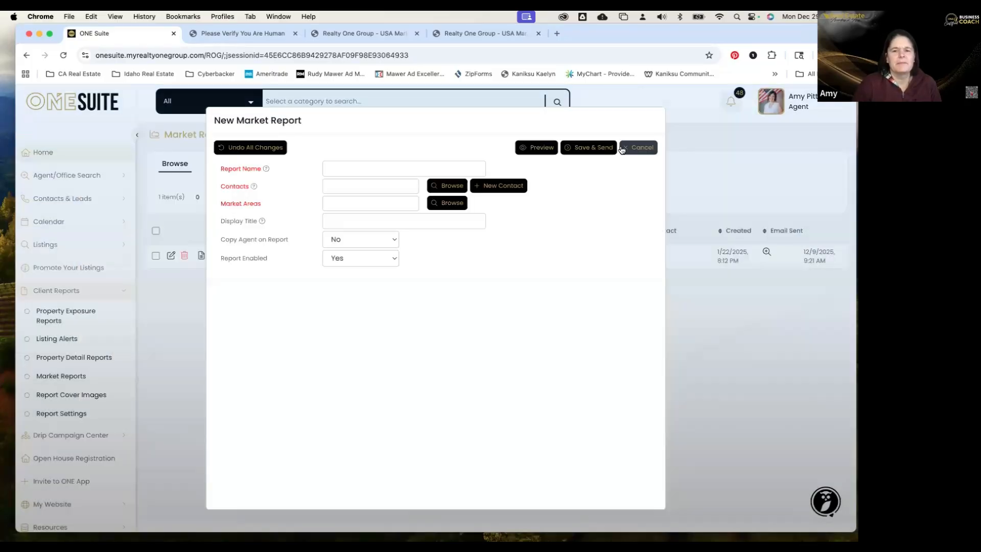
click(638, 150)
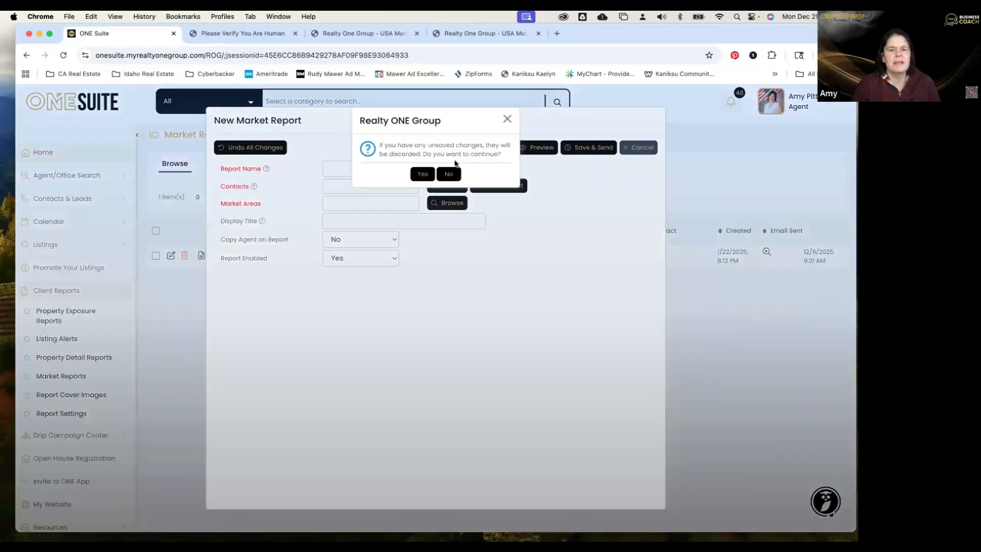
click(421, 174)
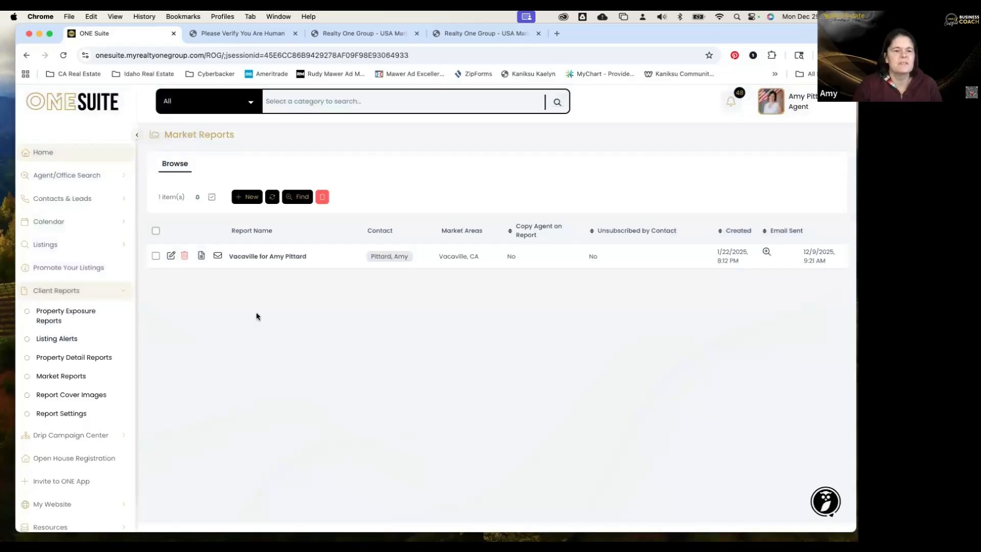